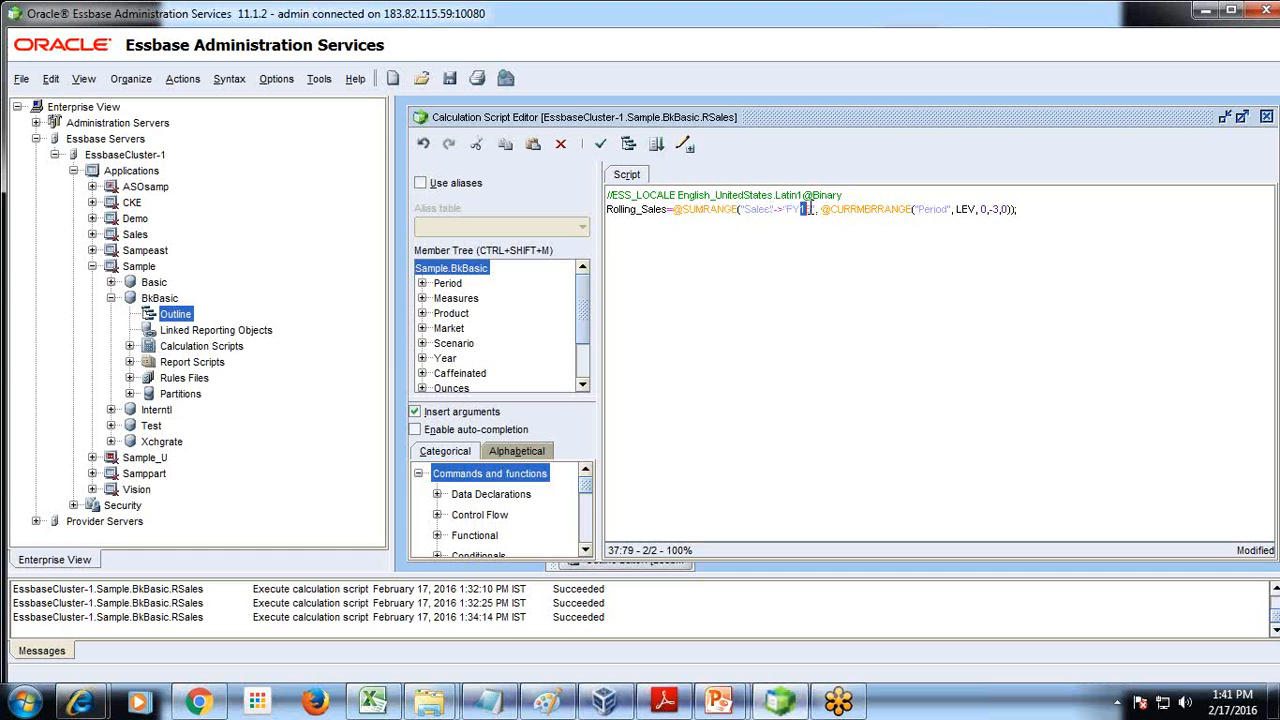
key(BackSpace)
key(BackSpace)
key(BackSpace)
key(BackSpace)
key(BackSpace)
key(BackSpace)
key(BackSpace)
key(BackSpace)
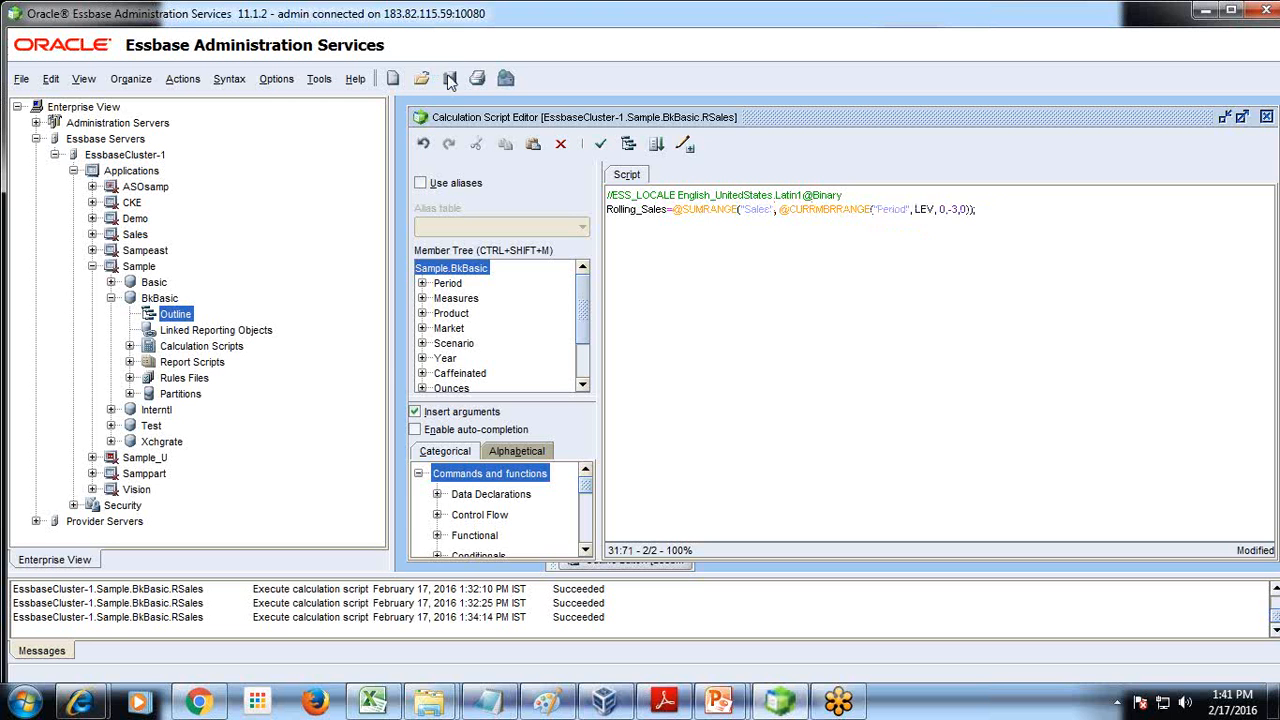
double_click(907, 209)
double_click(941, 209)
text(,0,)
click(601, 145)
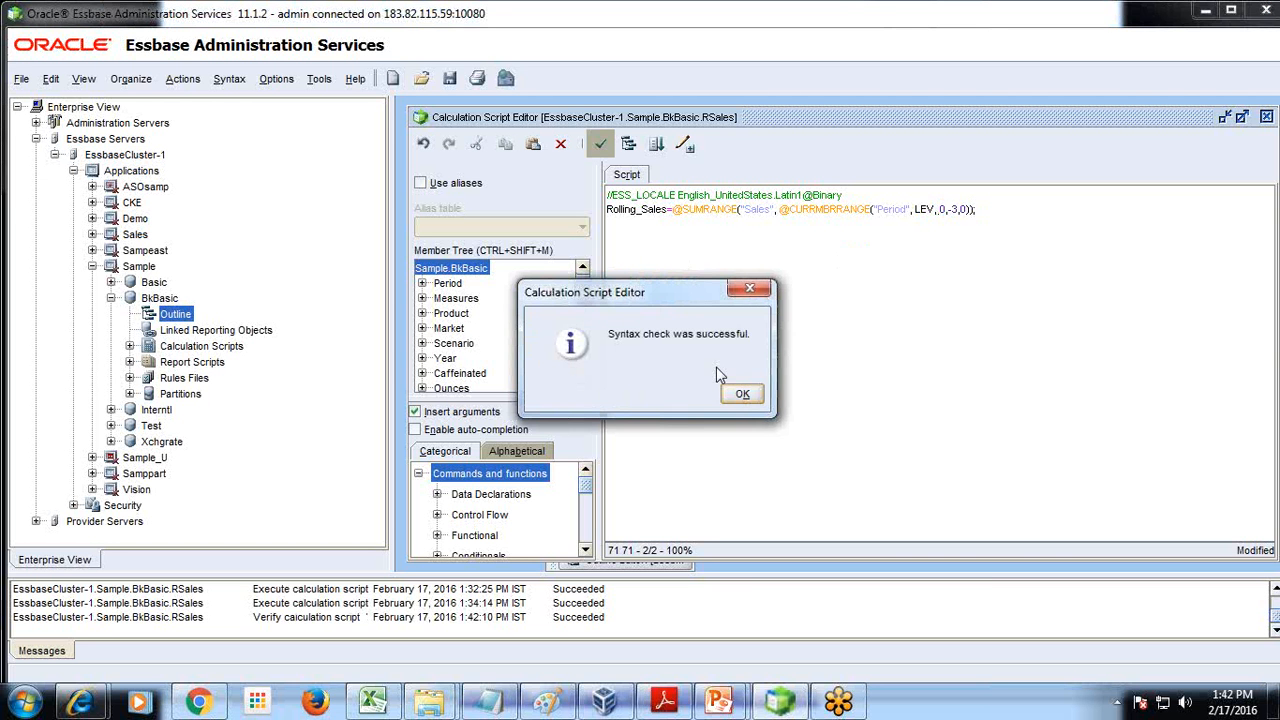
click(739, 395)
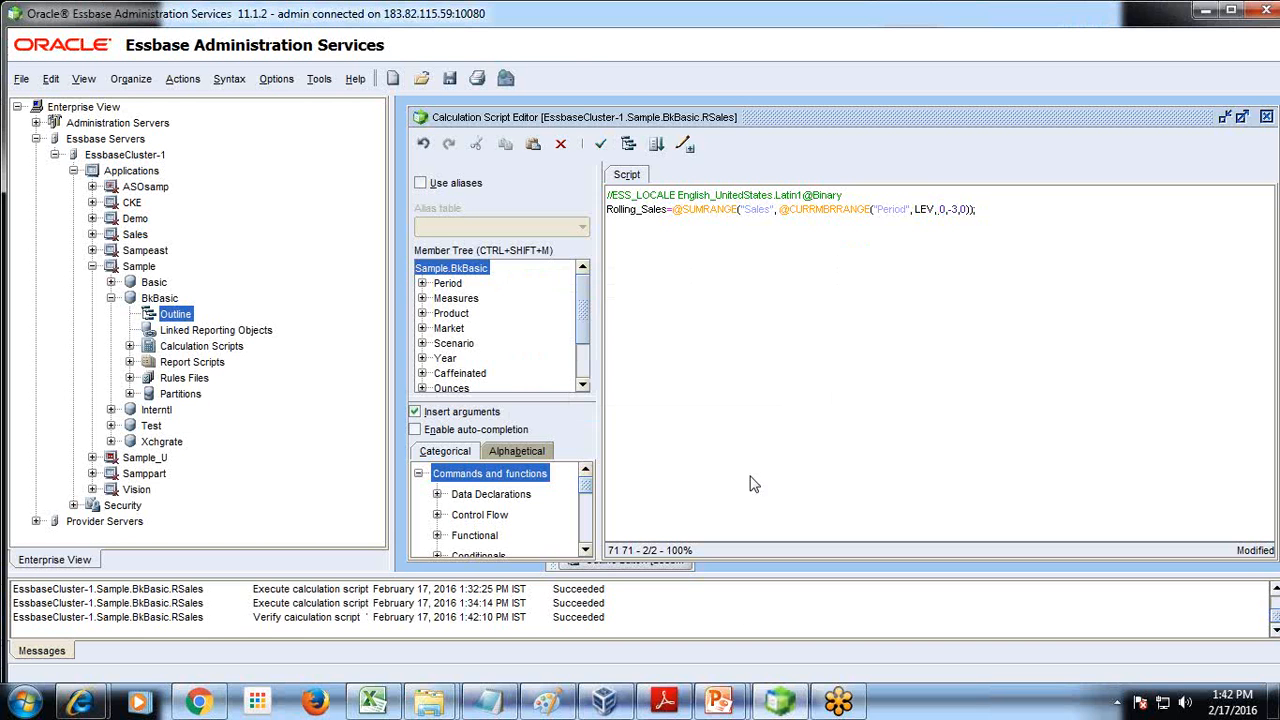
- Switch to Excel, refresh the Sheet2 grid and examine its year, measure, scenario, product, market and month members
click(372, 702)
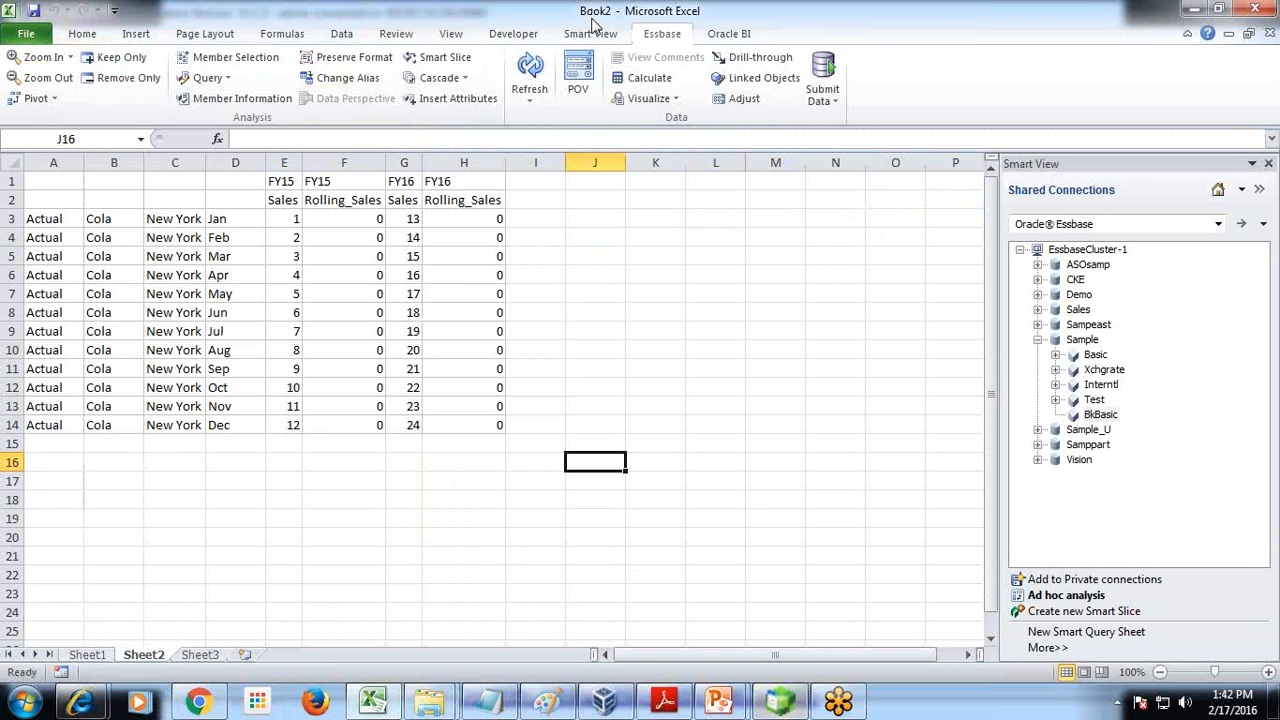
click(530, 68)
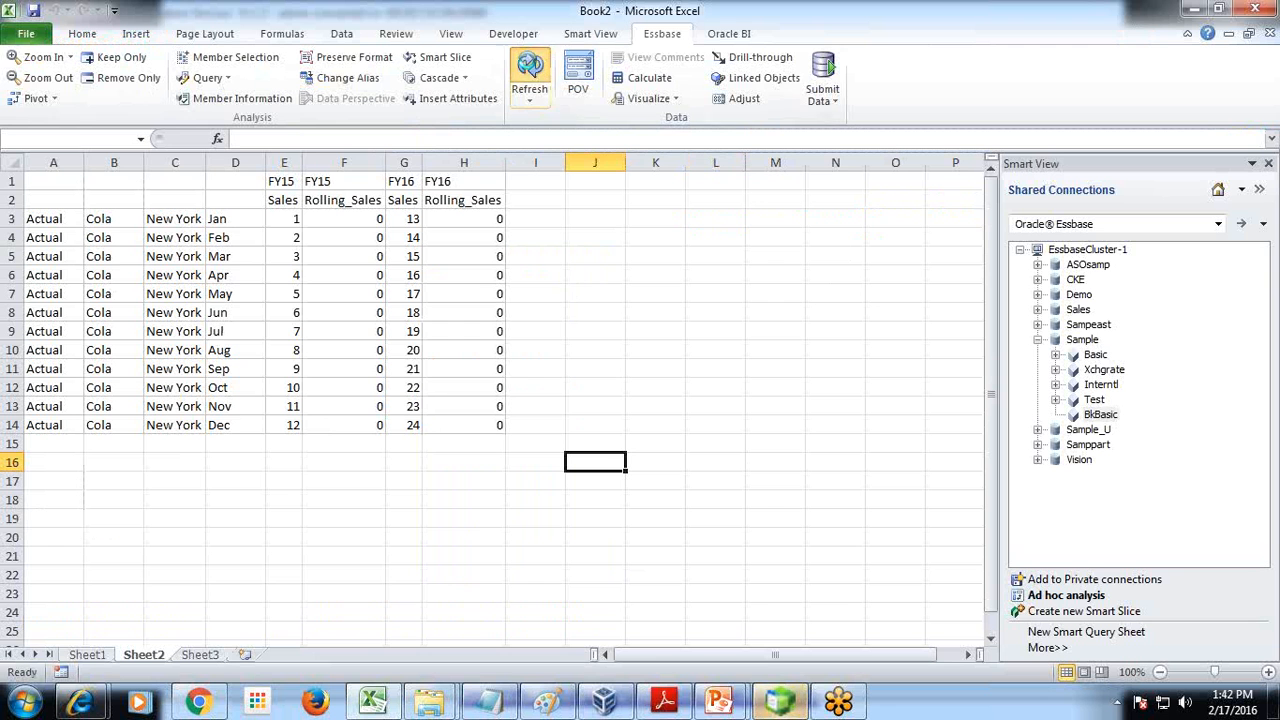
click(290, 202)
click(326, 200)
click(283, 184)
click(402, 184)
click(453, 181)
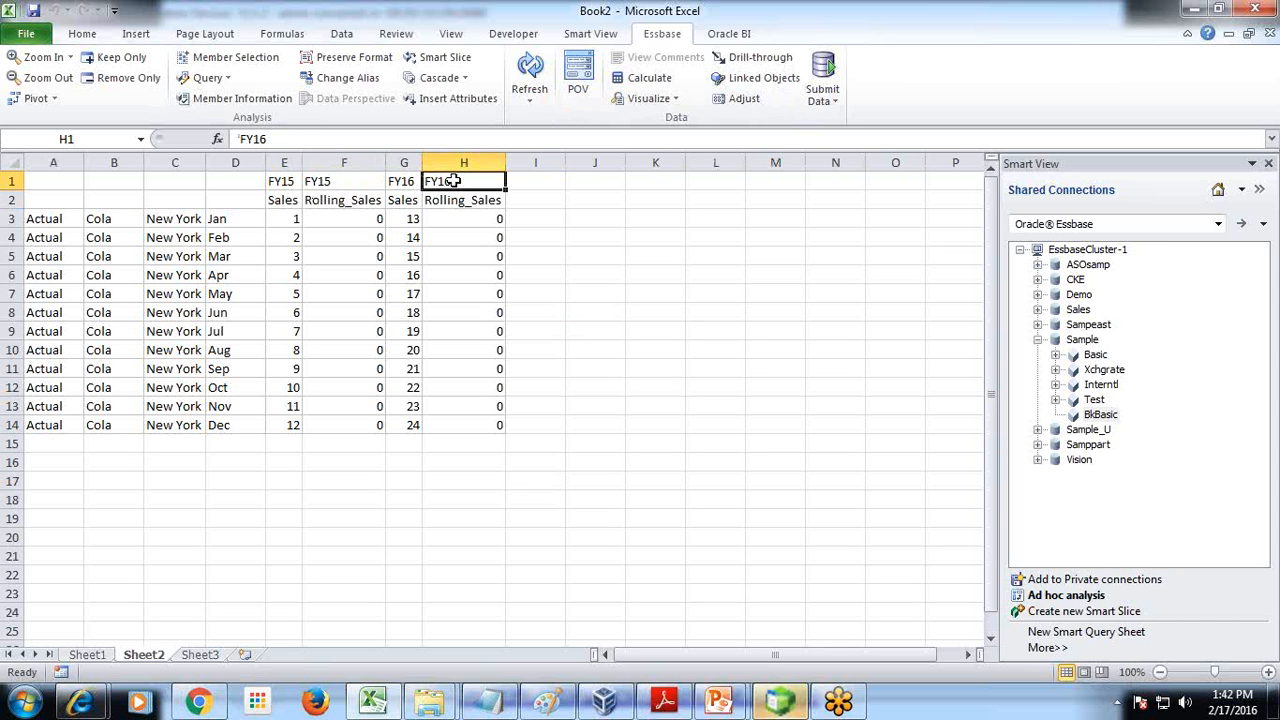
click(46, 221)
click(104, 218)
click(182, 217)
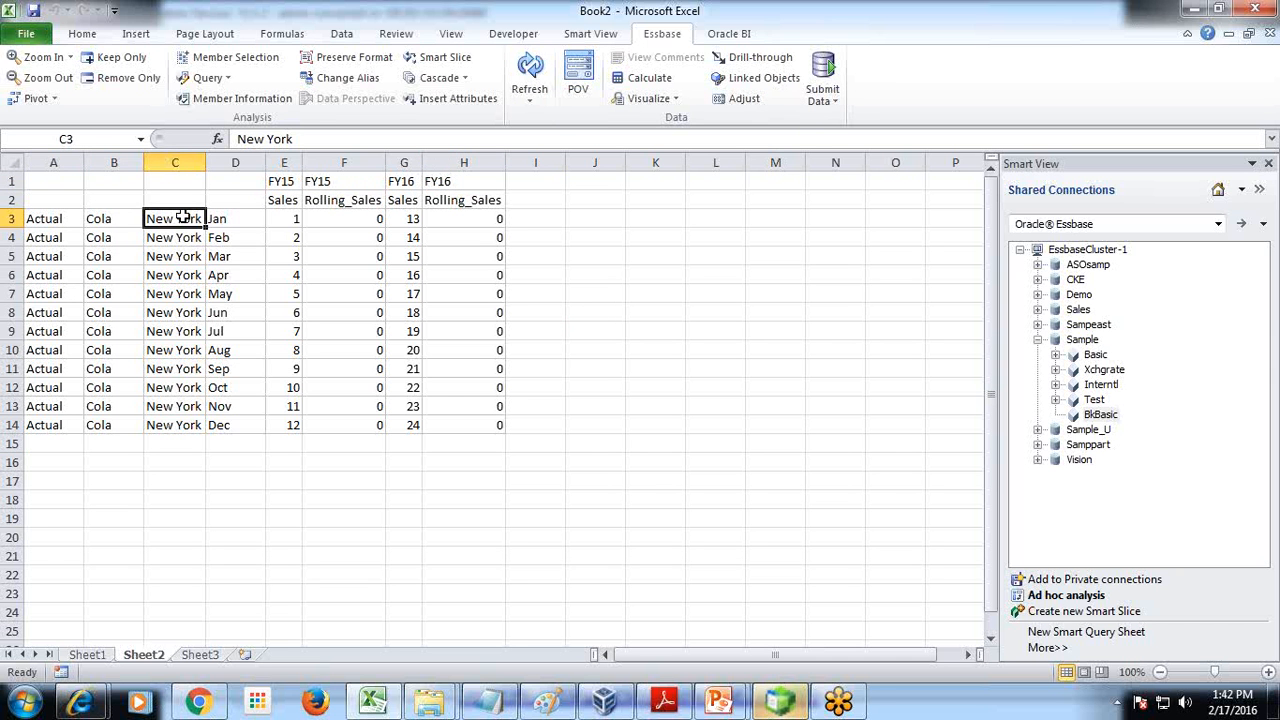
drag(213, 218, 228, 427)
click(709, 439)
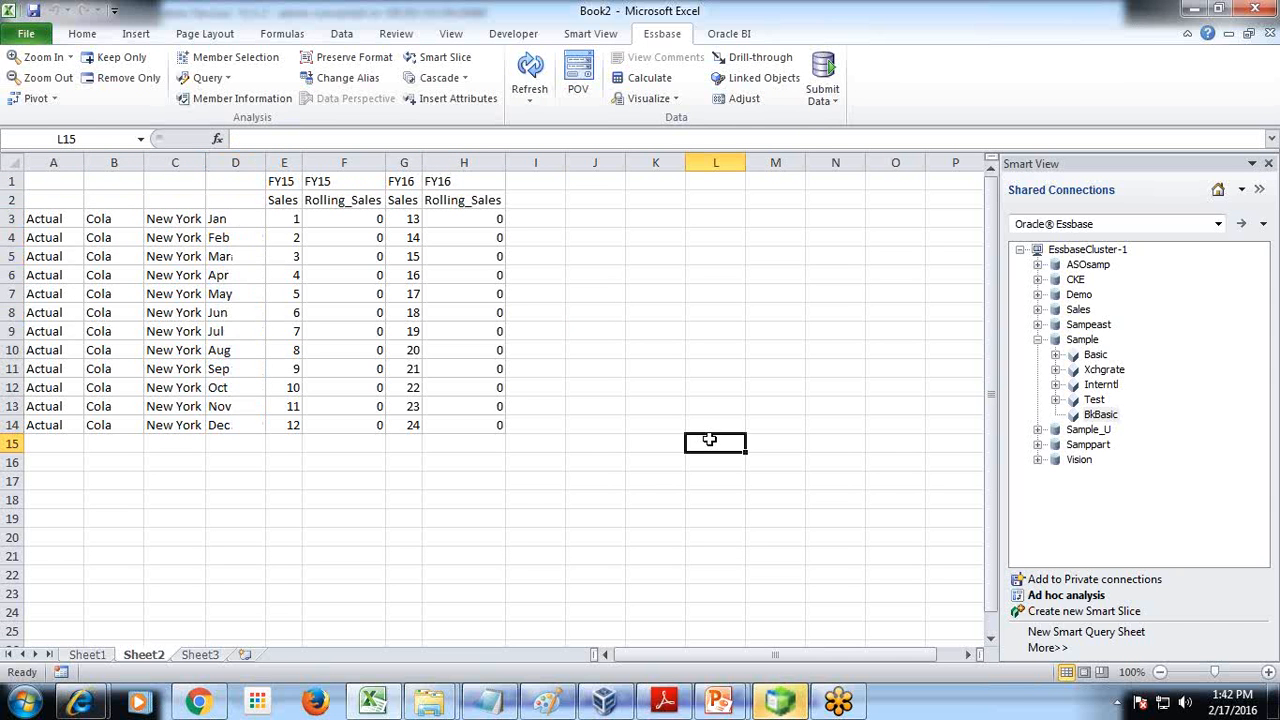
- Switch to Essbase Administration Services, verify the RSales script again and execute it
click(795, 706)
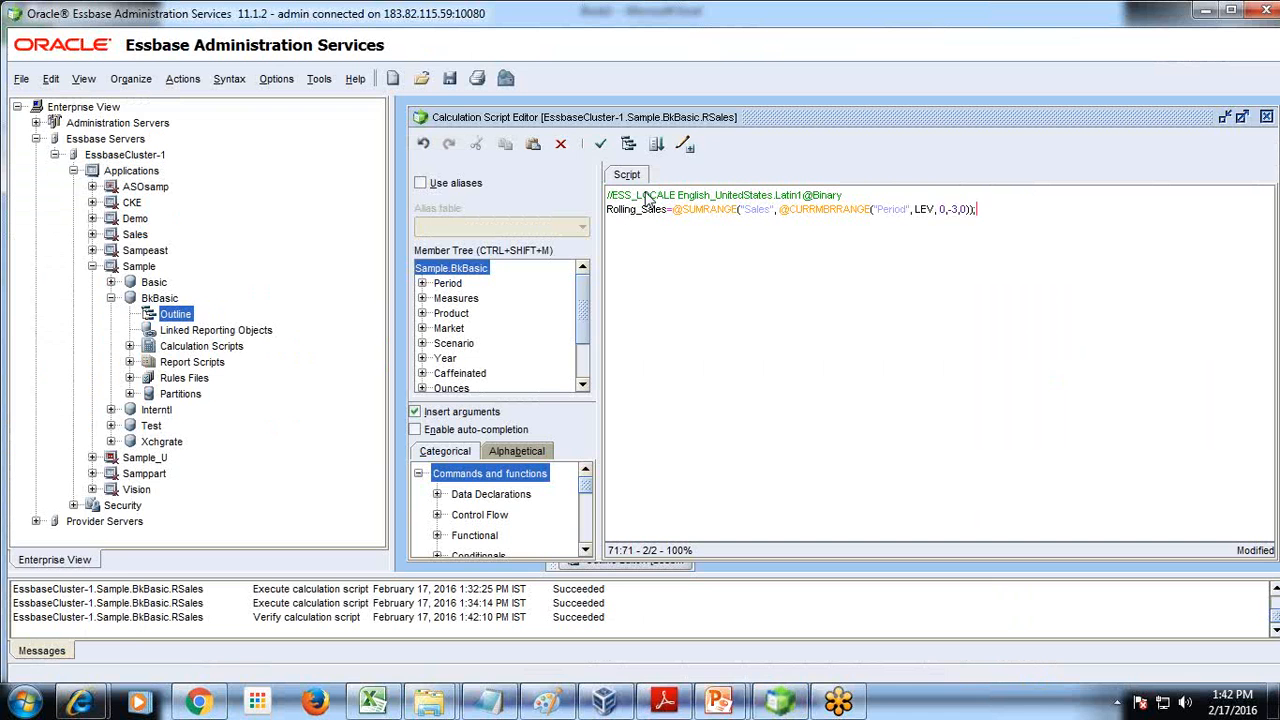
click(600, 143)
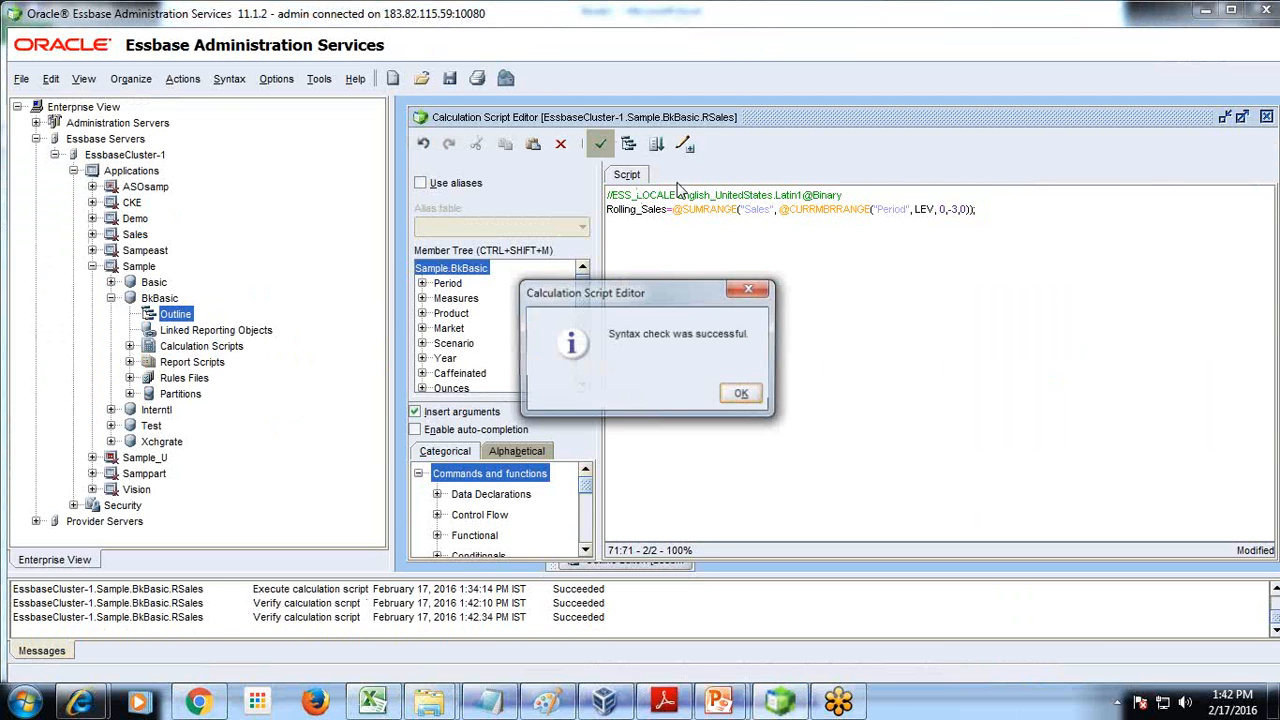
click(738, 393)
click(656, 143)
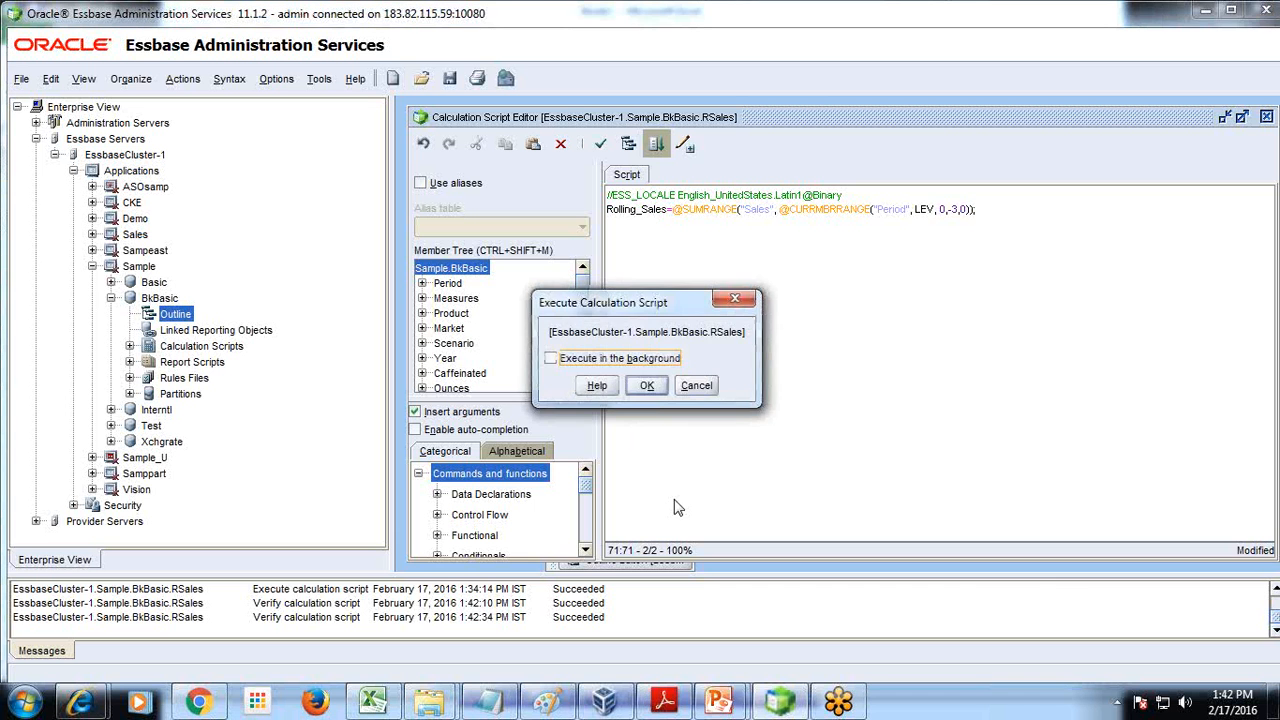
click(647, 385)
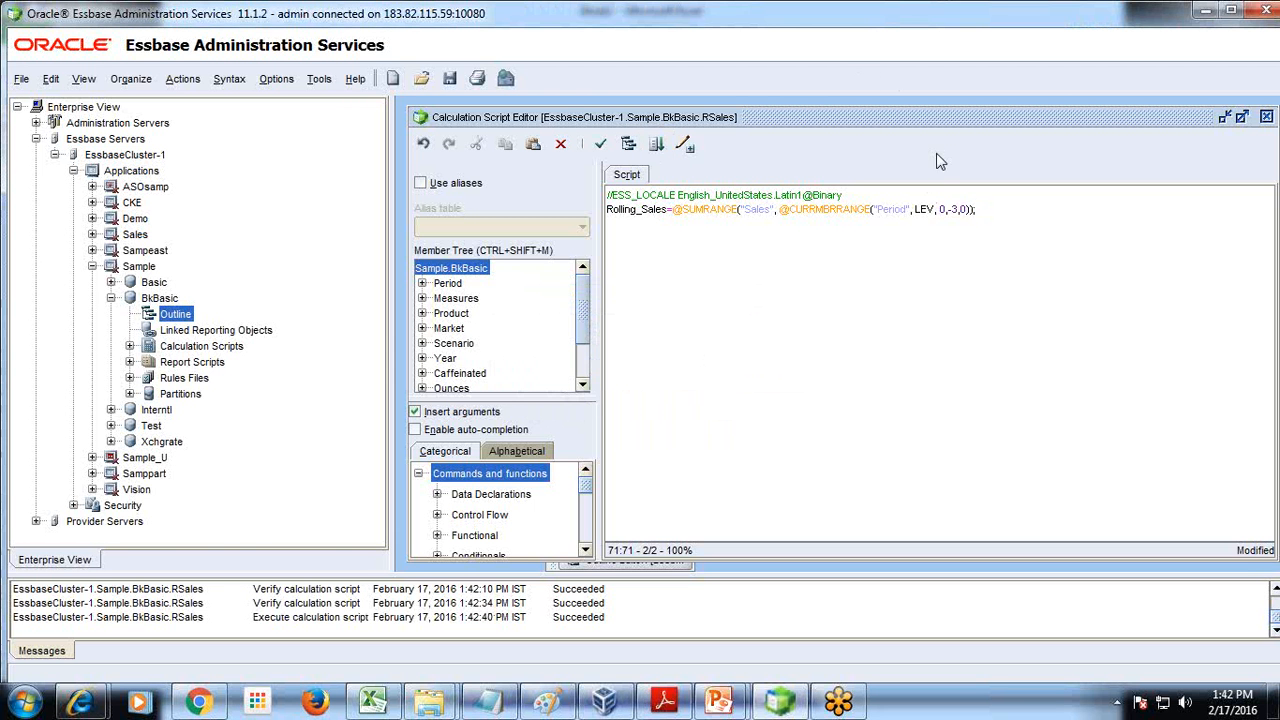
- Switch to Excel and refresh the ad hoc grid with the calculated Rolling_Sales data
double_click(951, 209)
click(373, 703)
click(595, 481)
click(530, 75)
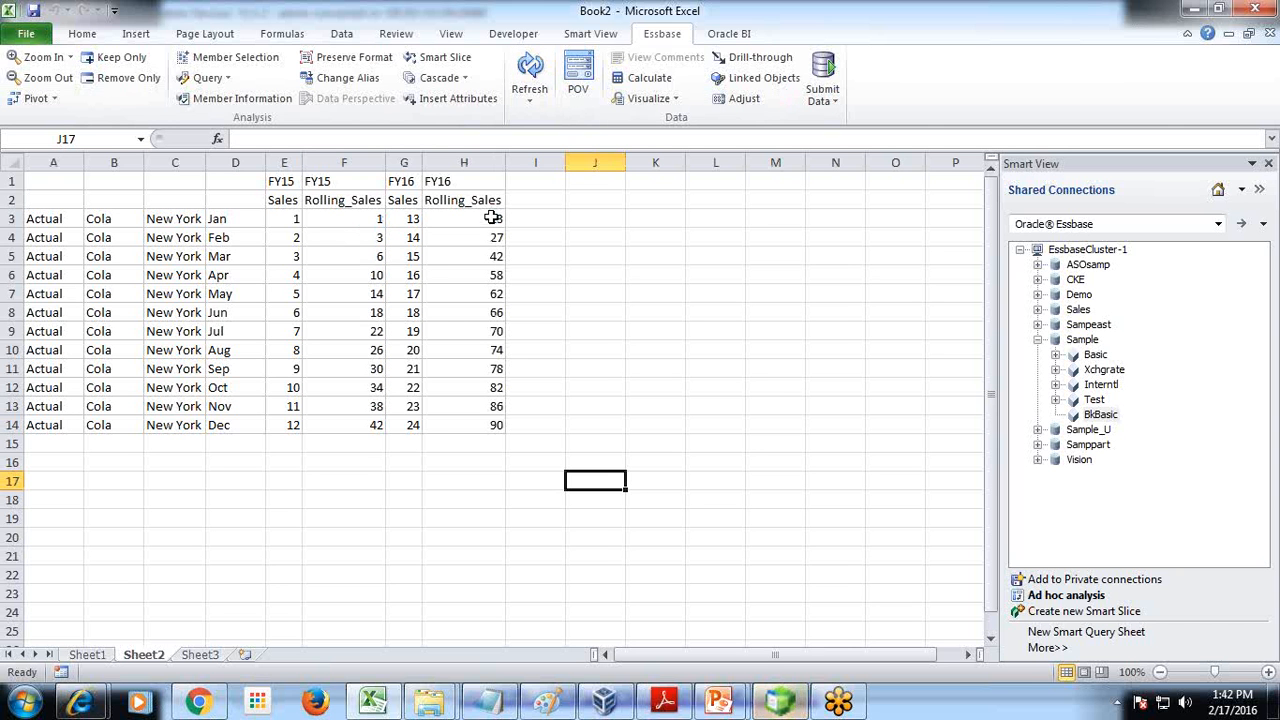
- Keep only the two FY15 columns, Sales and Rolling_Sales, in the grid
click(342, 182)
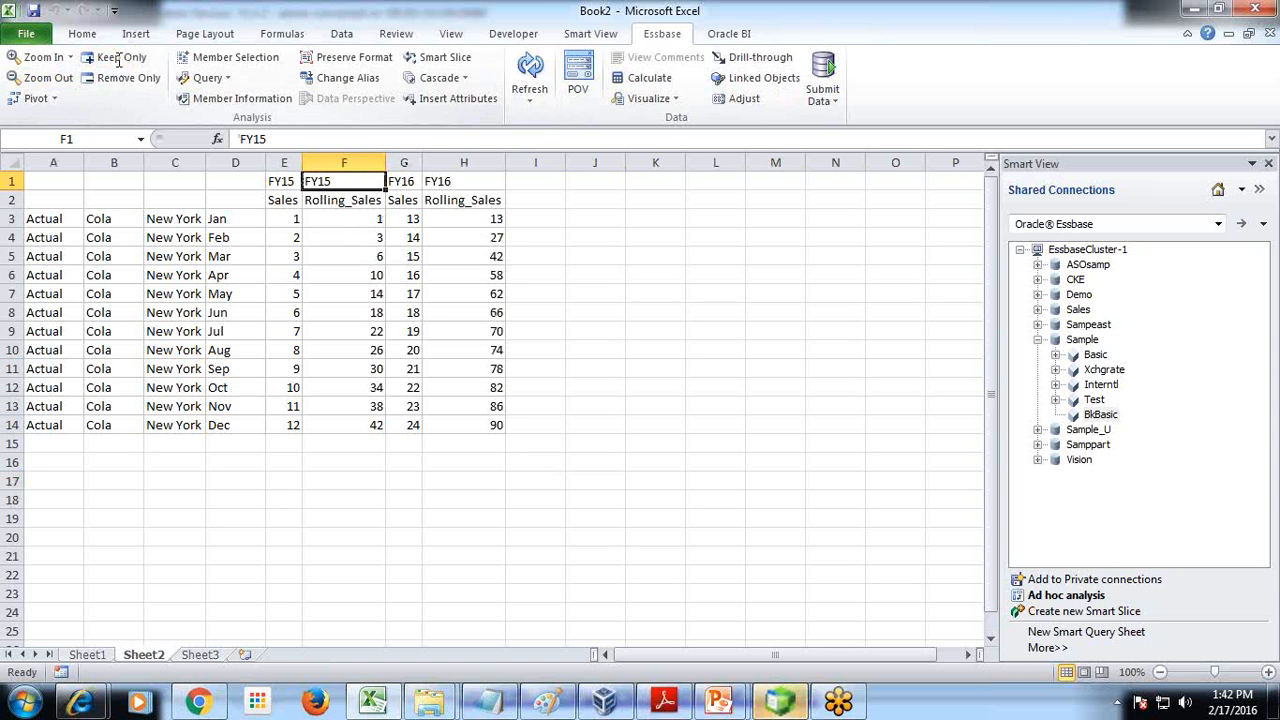
drag(283, 182, 312, 182)
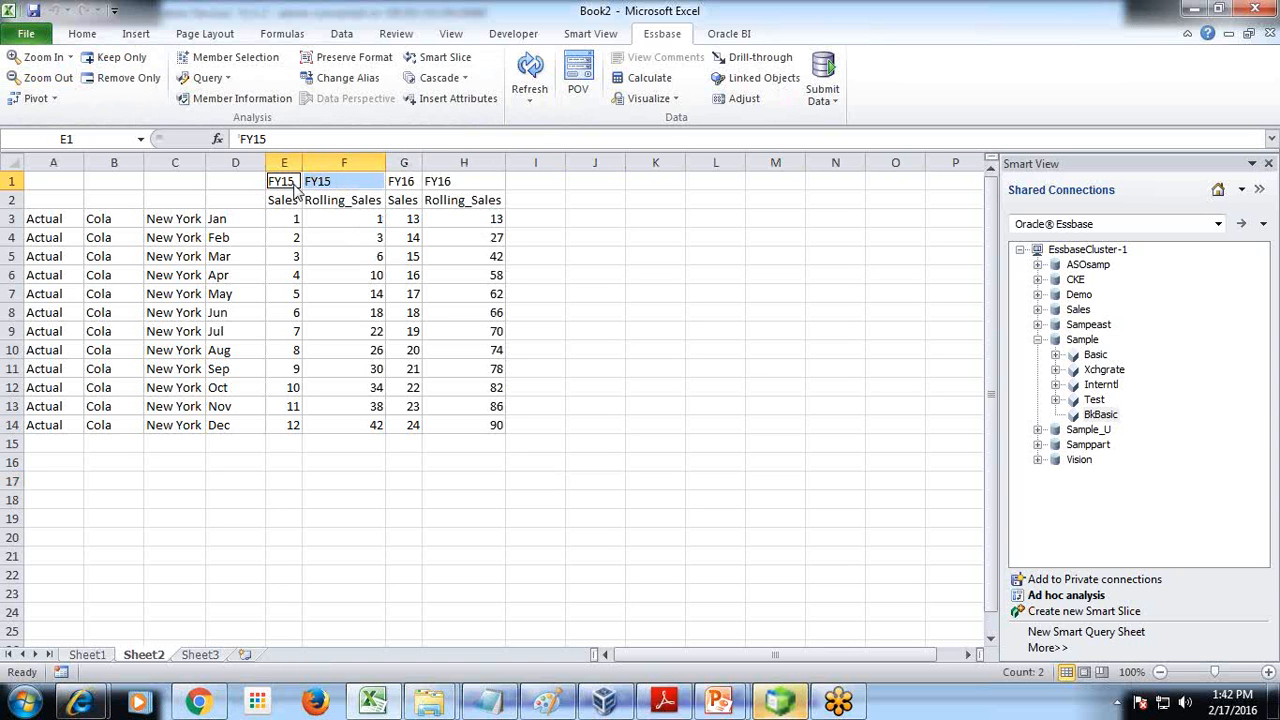
click(113, 57)
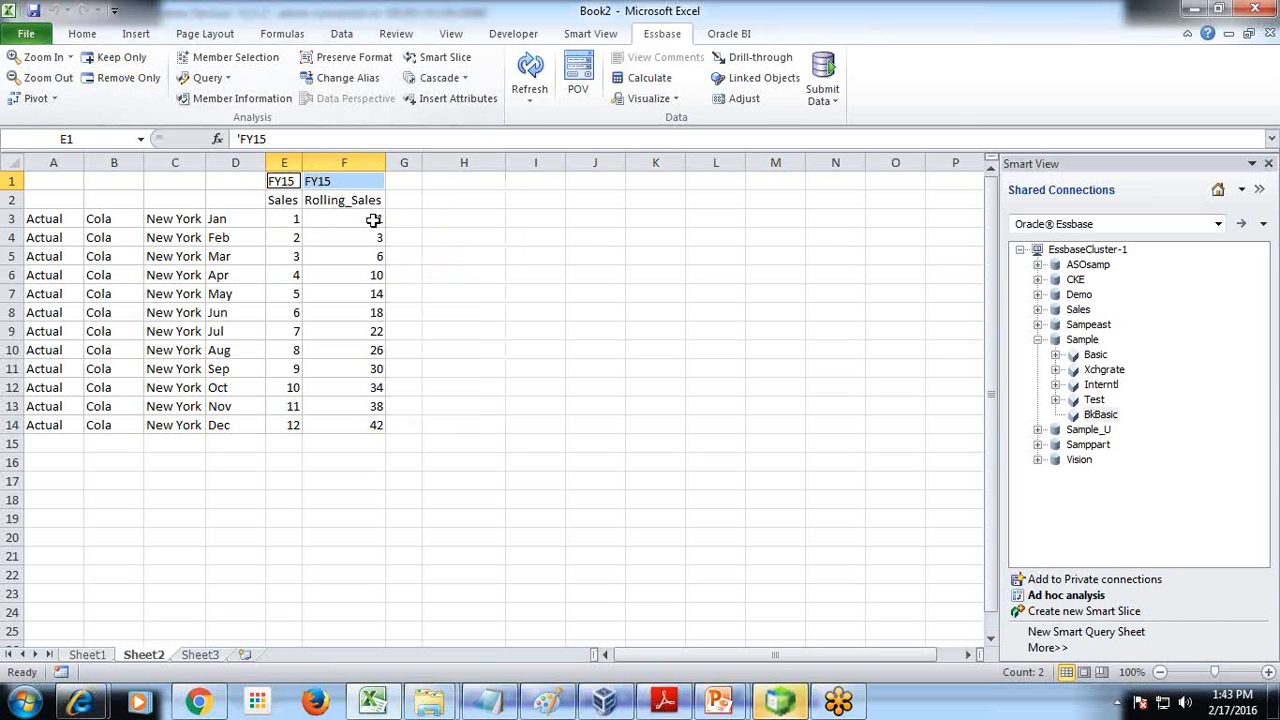
- Compare the Rolling_Sales values for Jan through Mar with the sums of the matching Sales cells
click(295, 220)
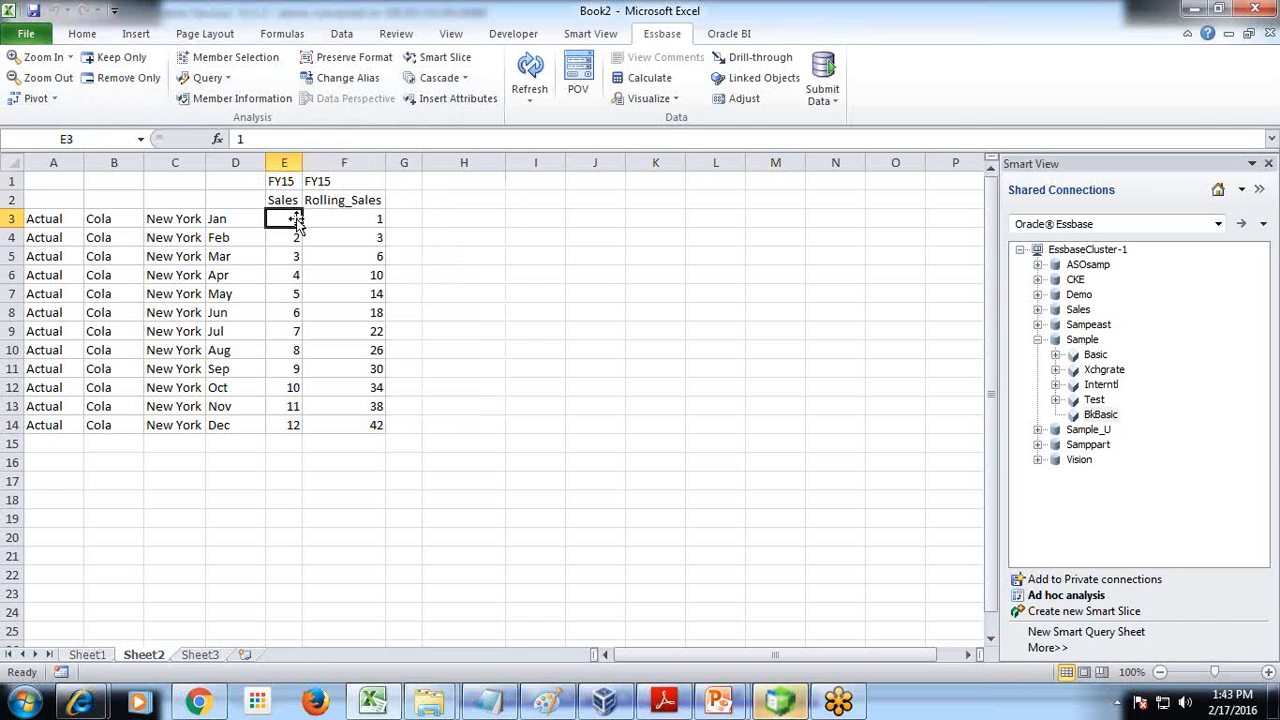
click(362, 220)
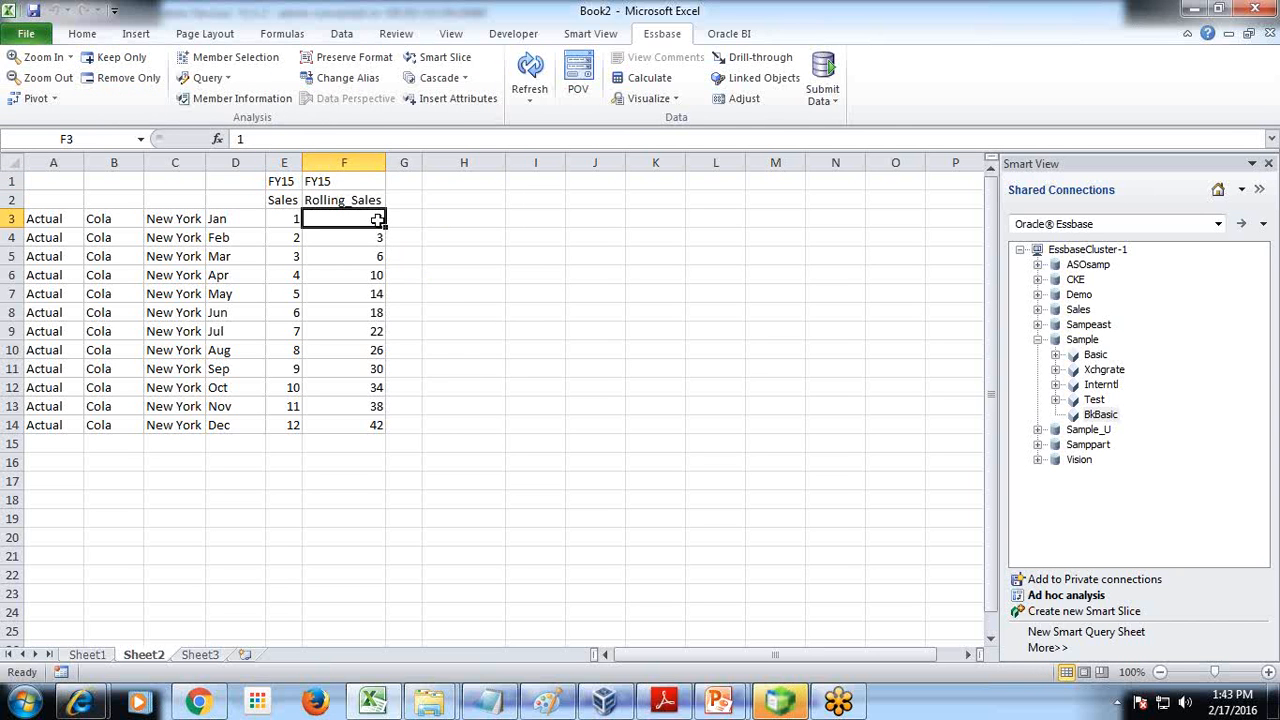
click(288, 235)
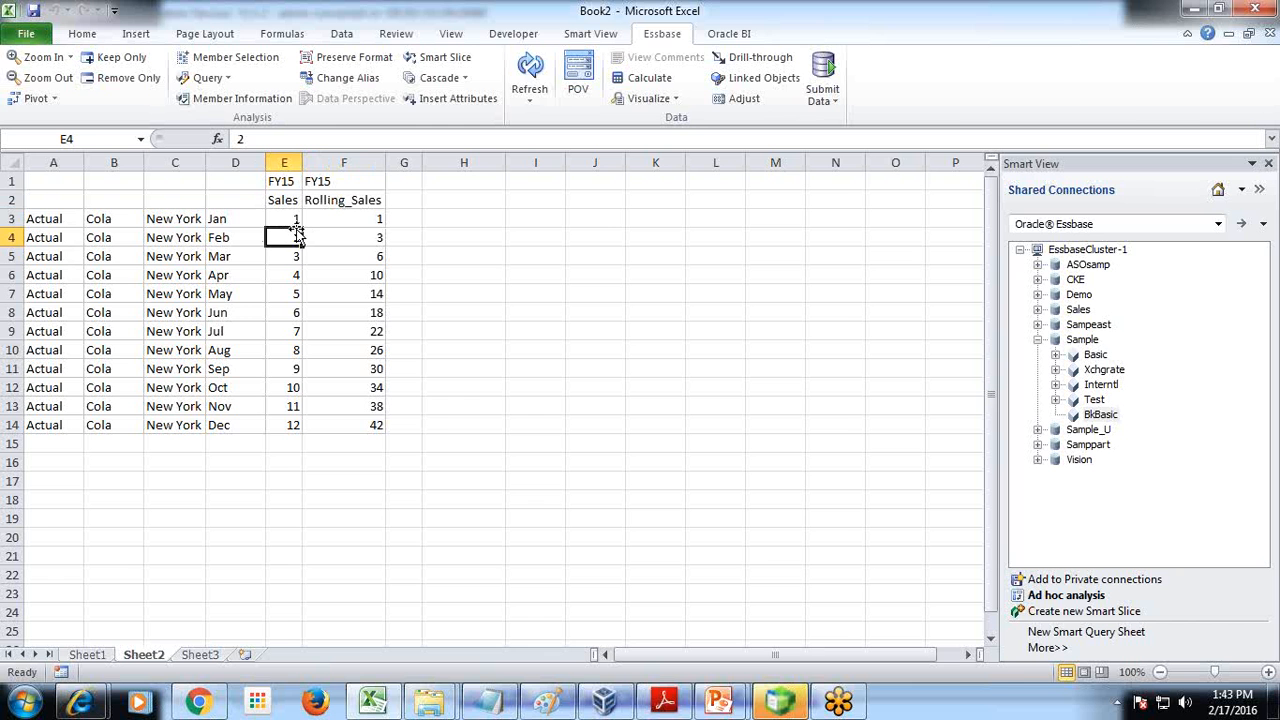
drag(287, 234, 286, 219)
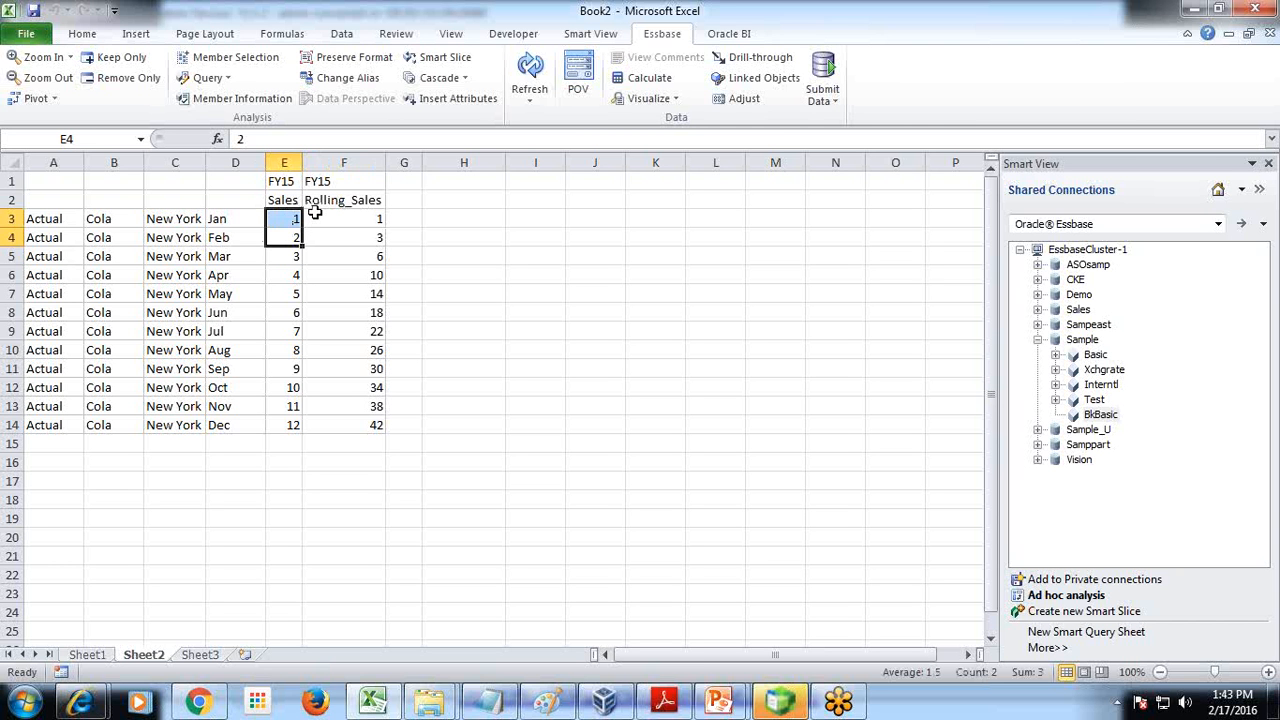
click(345, 234)
drag(293, 220, 292, 238)
click(353, 237)
click(287, 257)
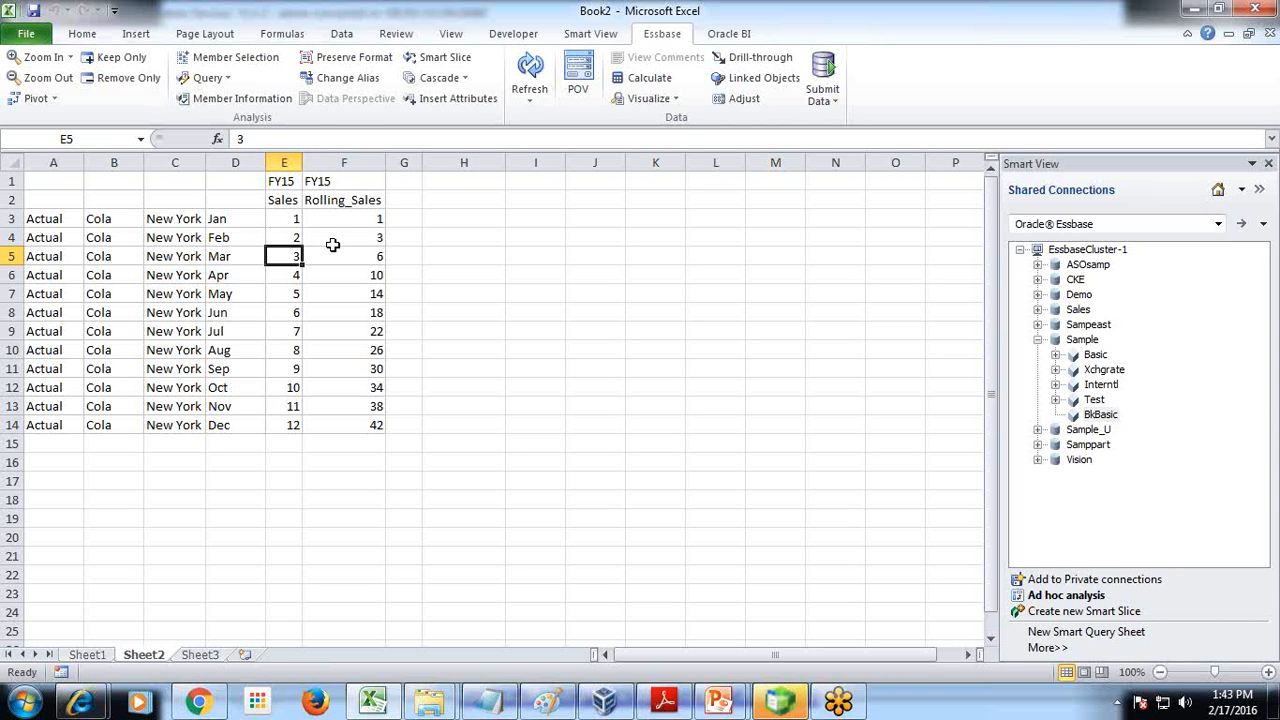
drag(288, 257, 287, 220)
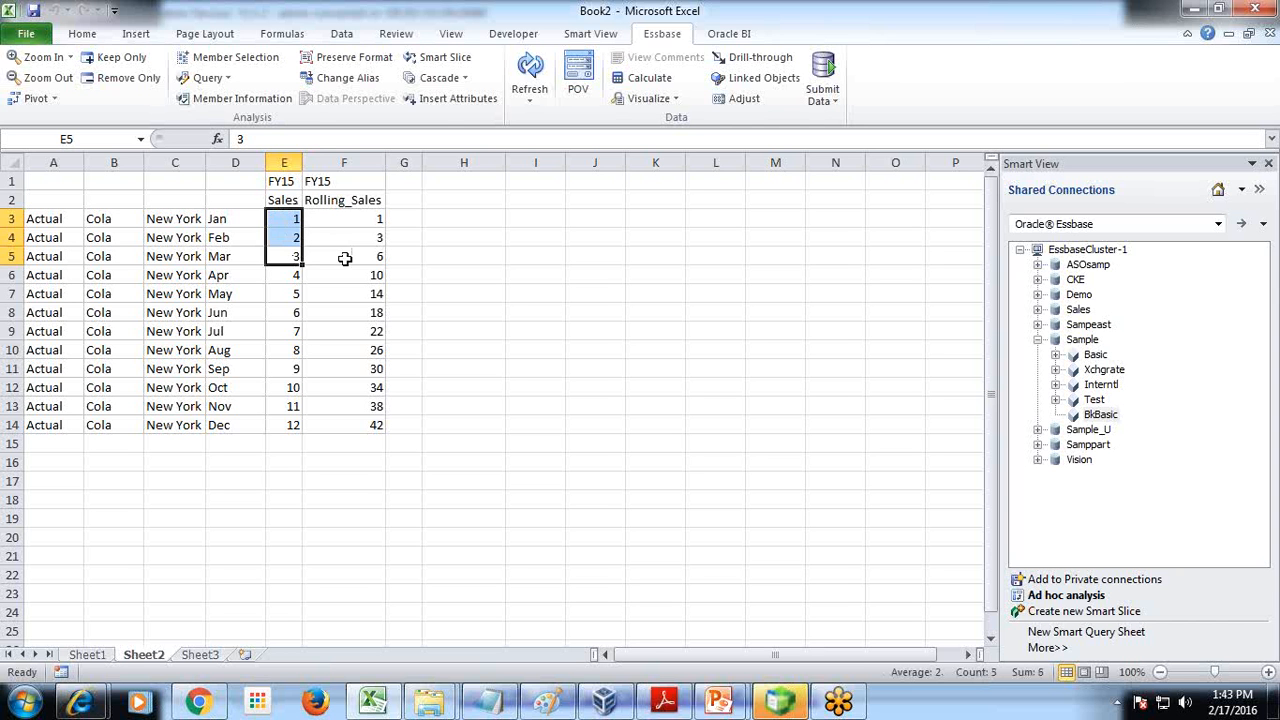
click(353, 256)
- Check the Apr and May Rolling_Sales values against the sums of Sales for Jan–Apr and Feb–May
click(288, 273)
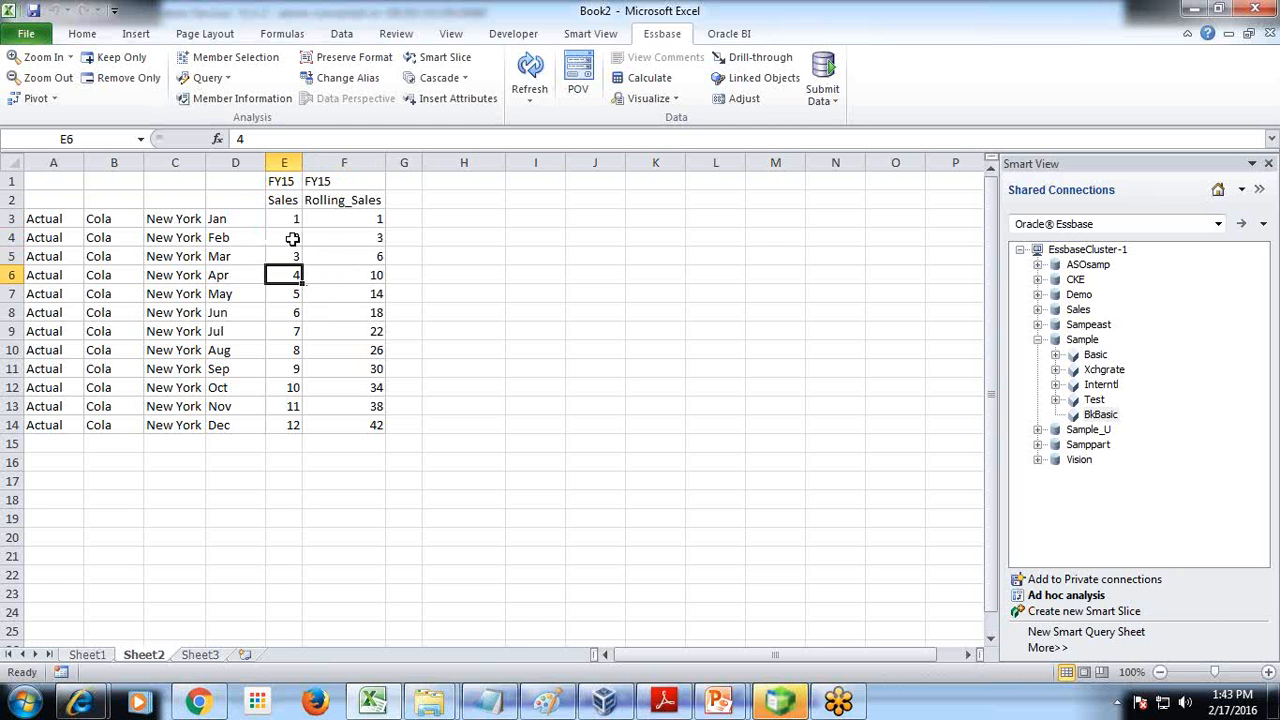
drag(288, 220, 290, 274)
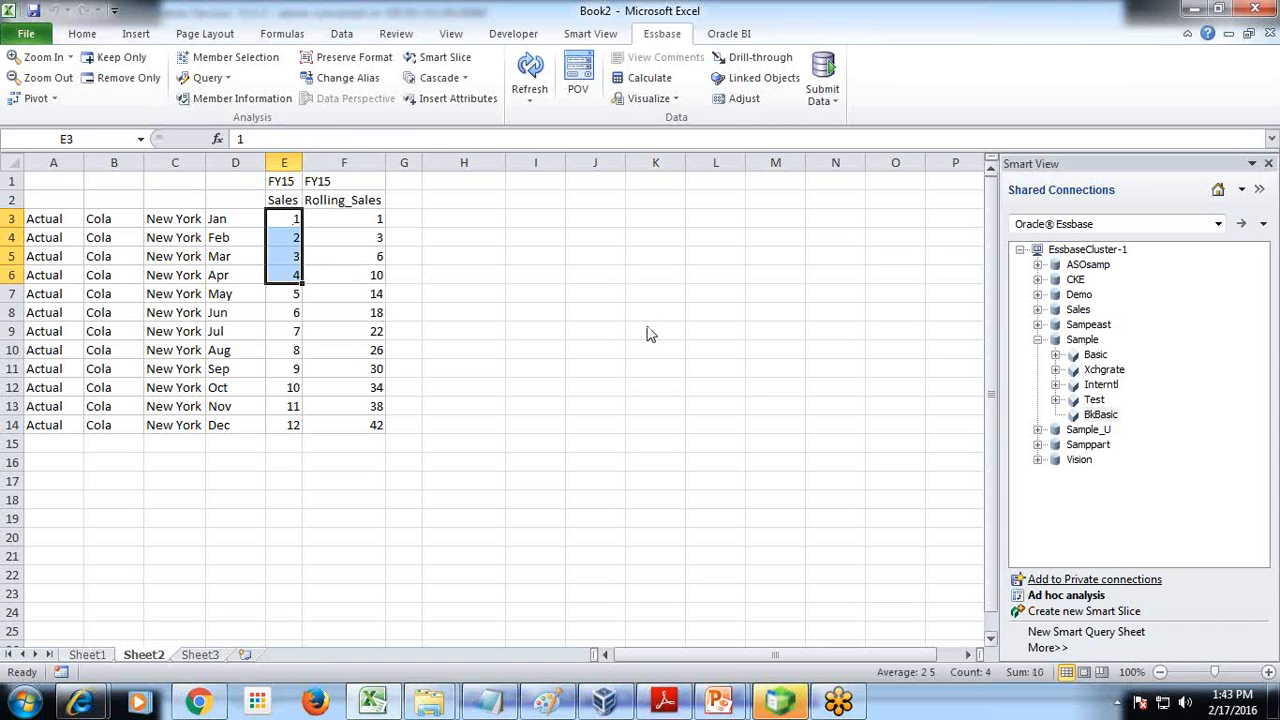
click(362, 274)
click(362, 290)
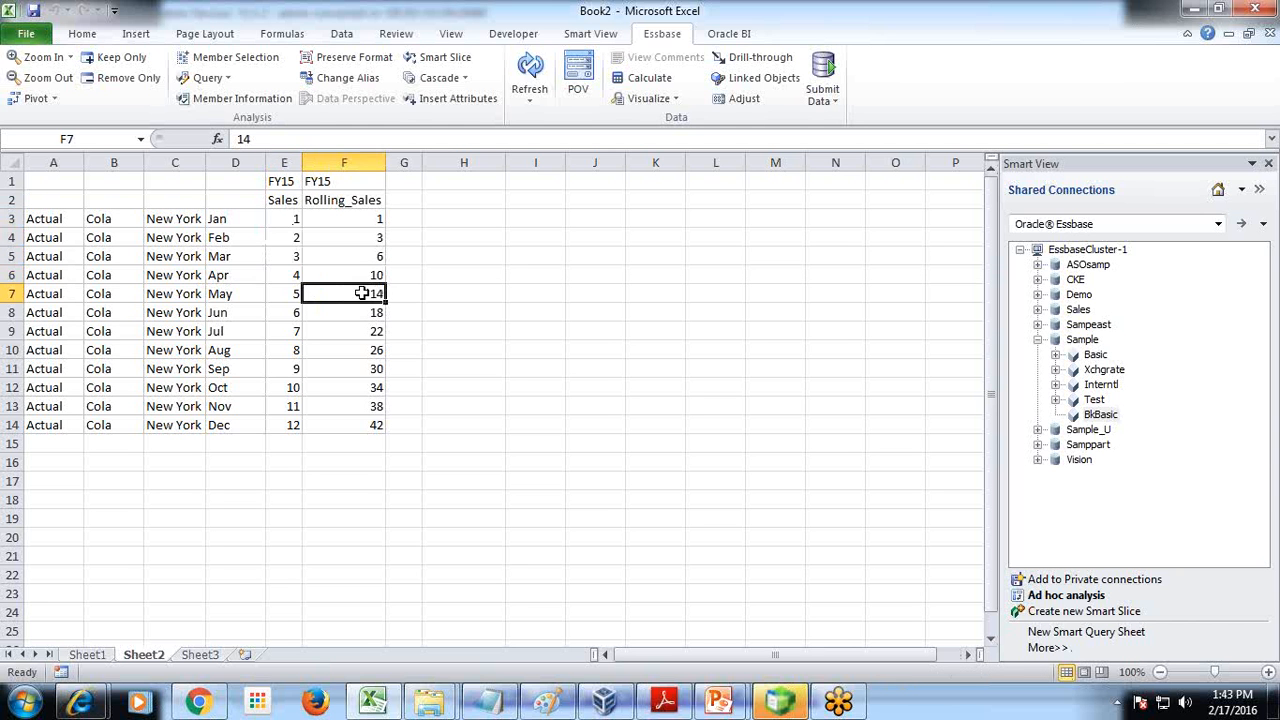
mouse_move(297, 292)
mouse_down()
mouse_move(284, 225)
mouse_move(290, 291)
mouse_up()
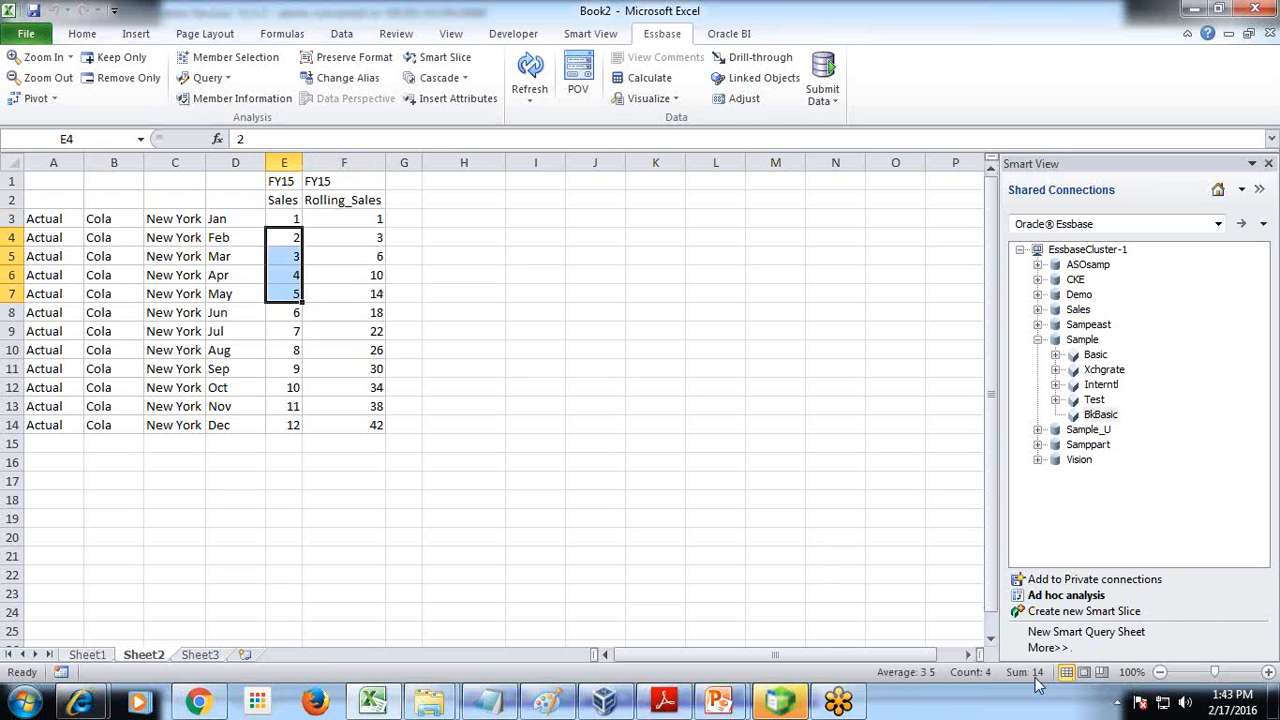
click(376, 295)
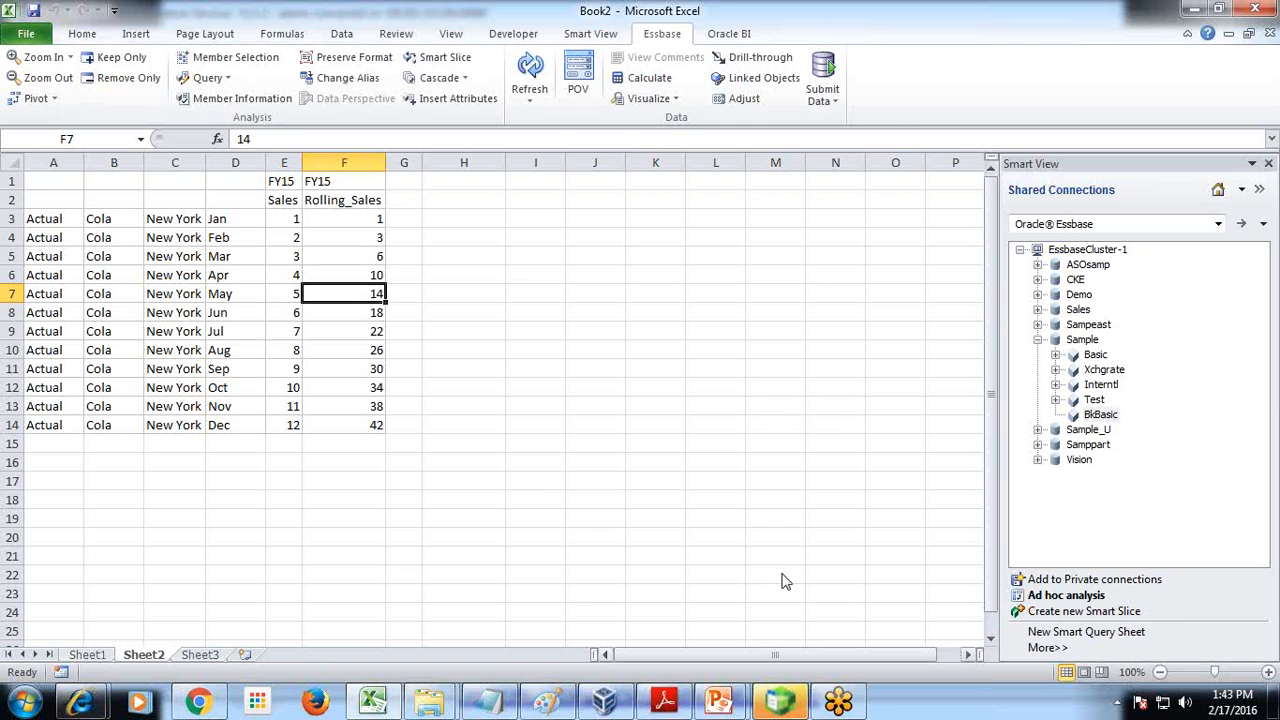
click(803, 708)
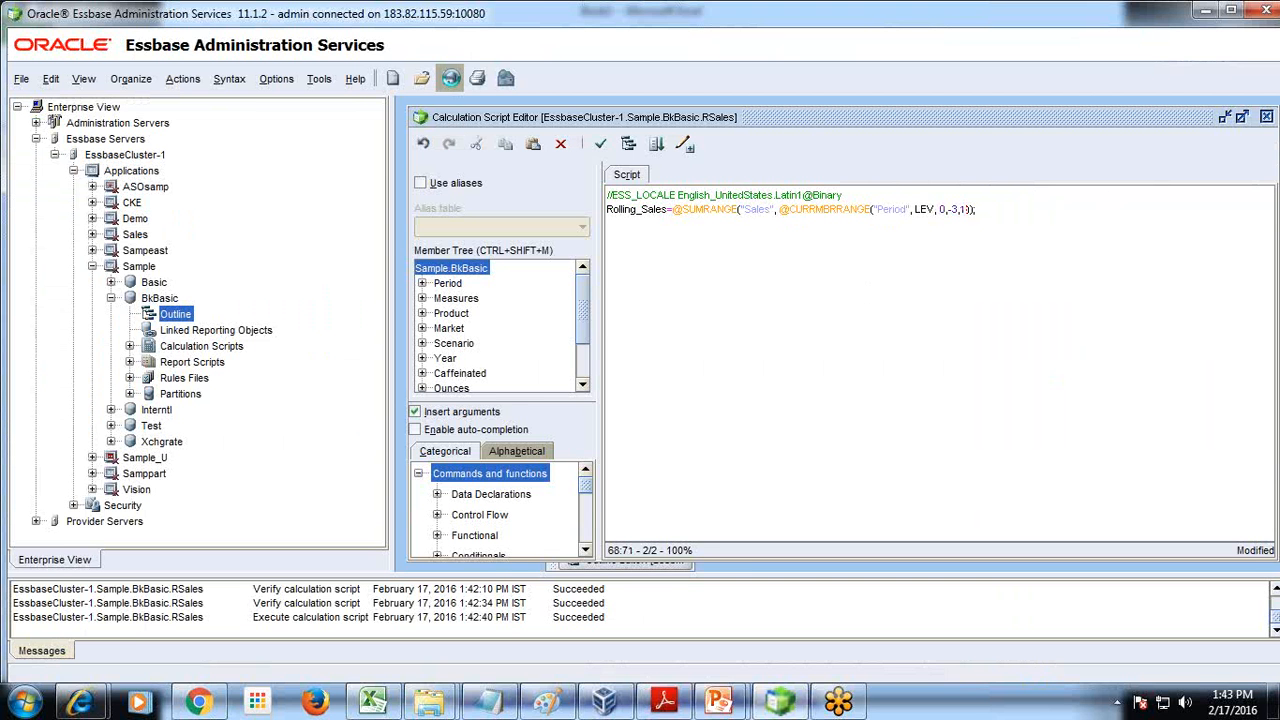
click(656, 145)
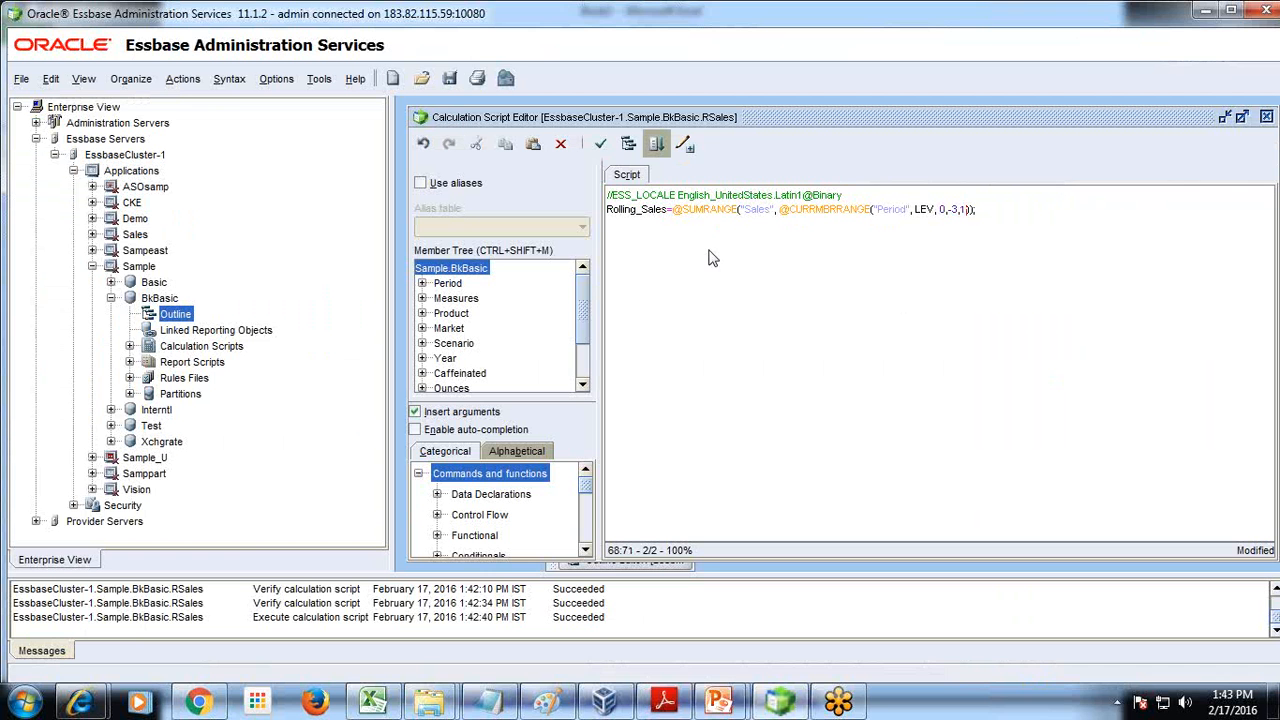
click(648, 386)
- Return to Excel and refresh the FY15 grid with the recalculated rolling values
key(alt+Tab)
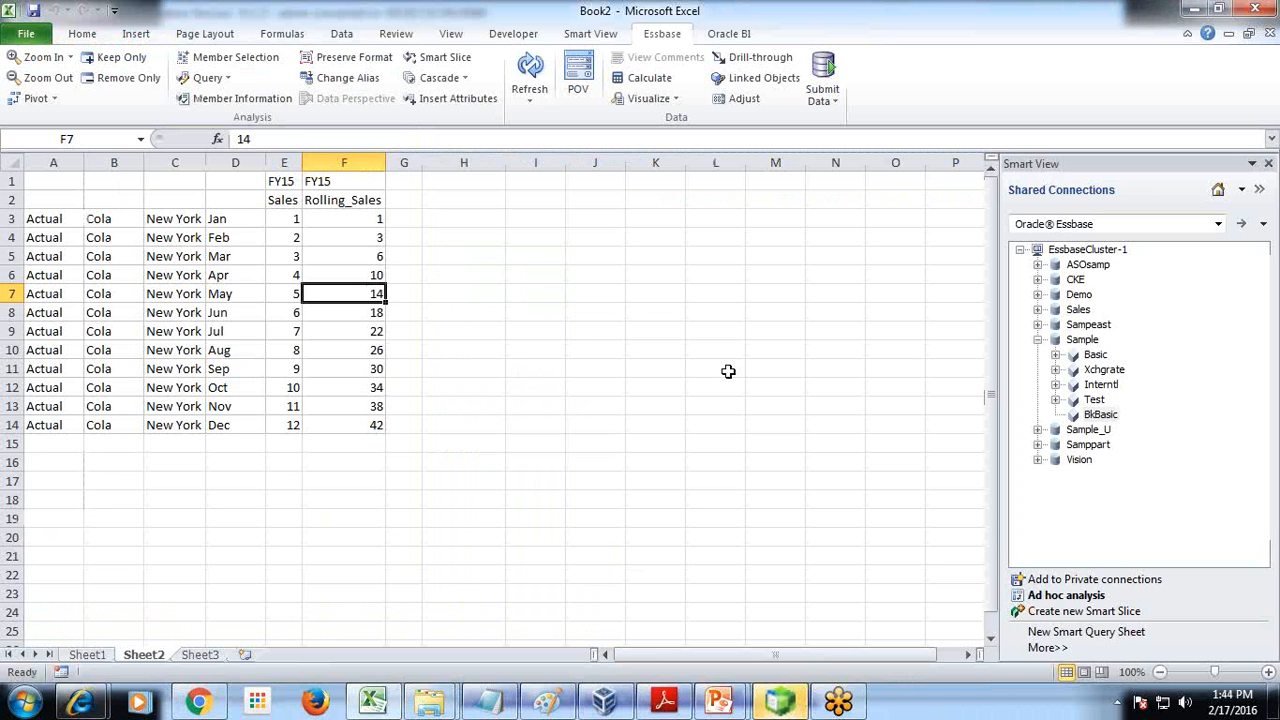
click(581, 406)
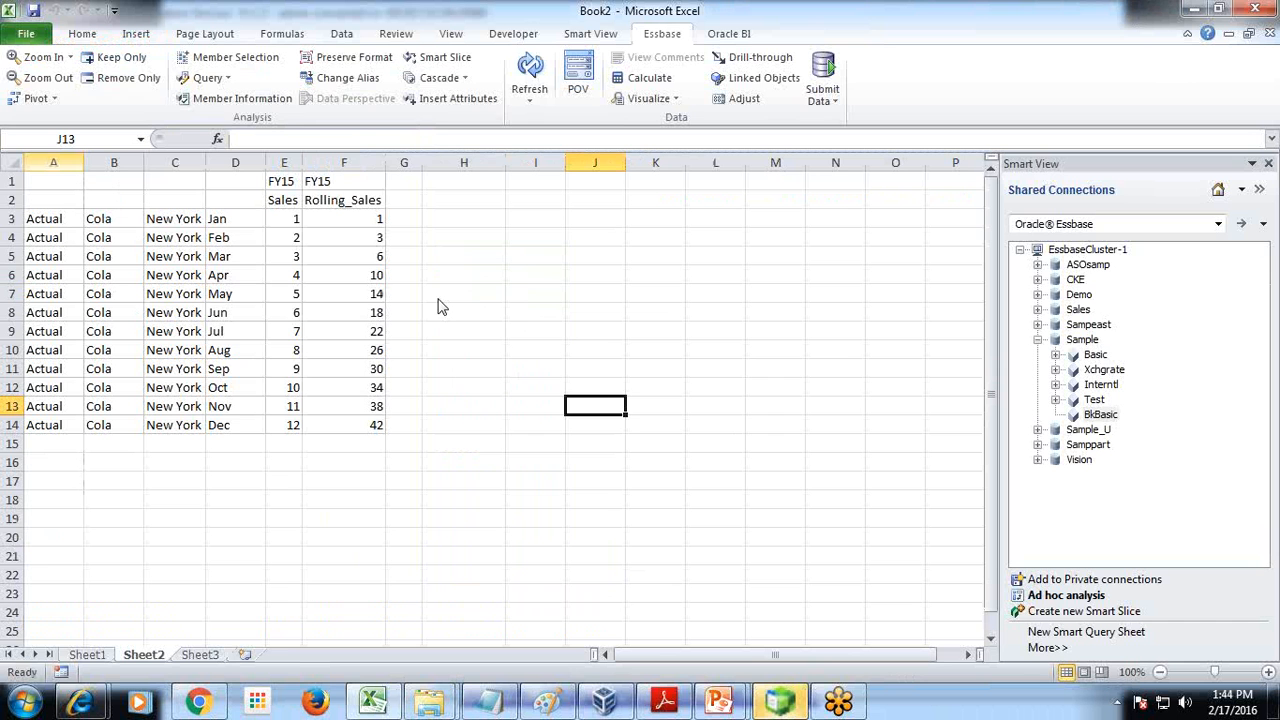
click(528, 72)
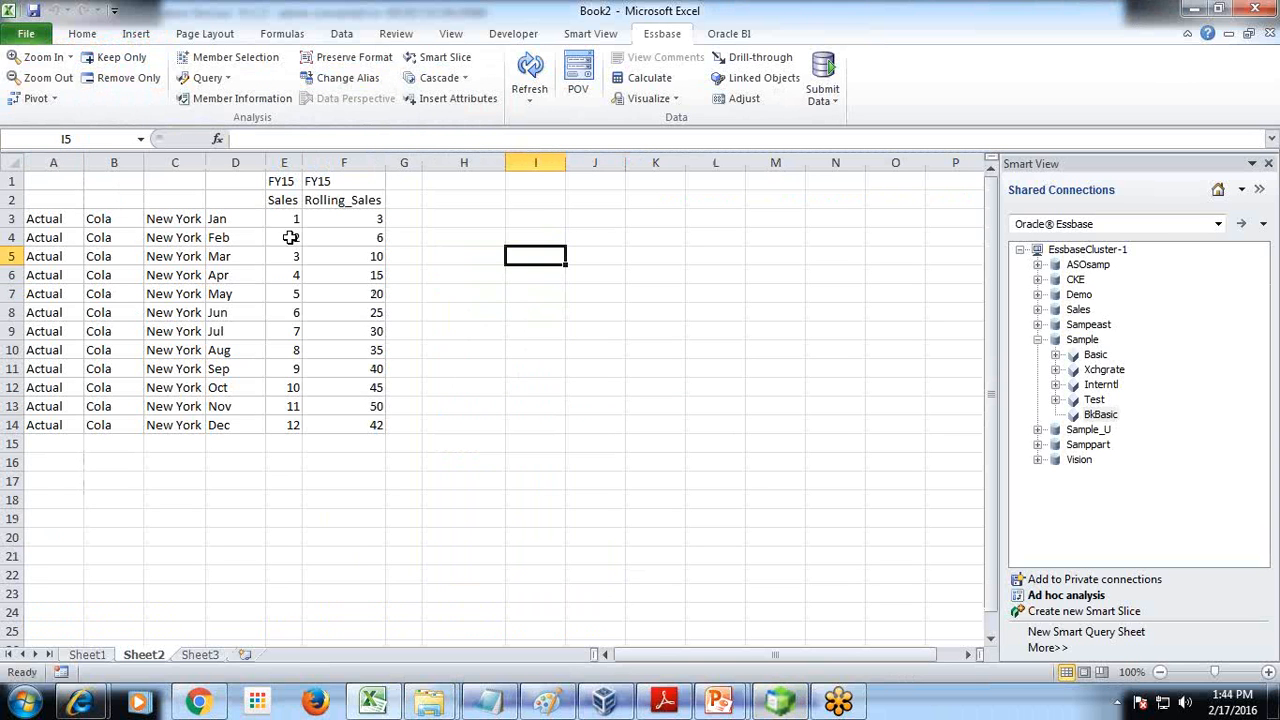
- Compare the recalculated Jan to Mar Rolling_Sales values with the Sales cells they add up
drag(290, 220, 294, 235)
click(360, 216)
click(358, 216)
click(340, 238)
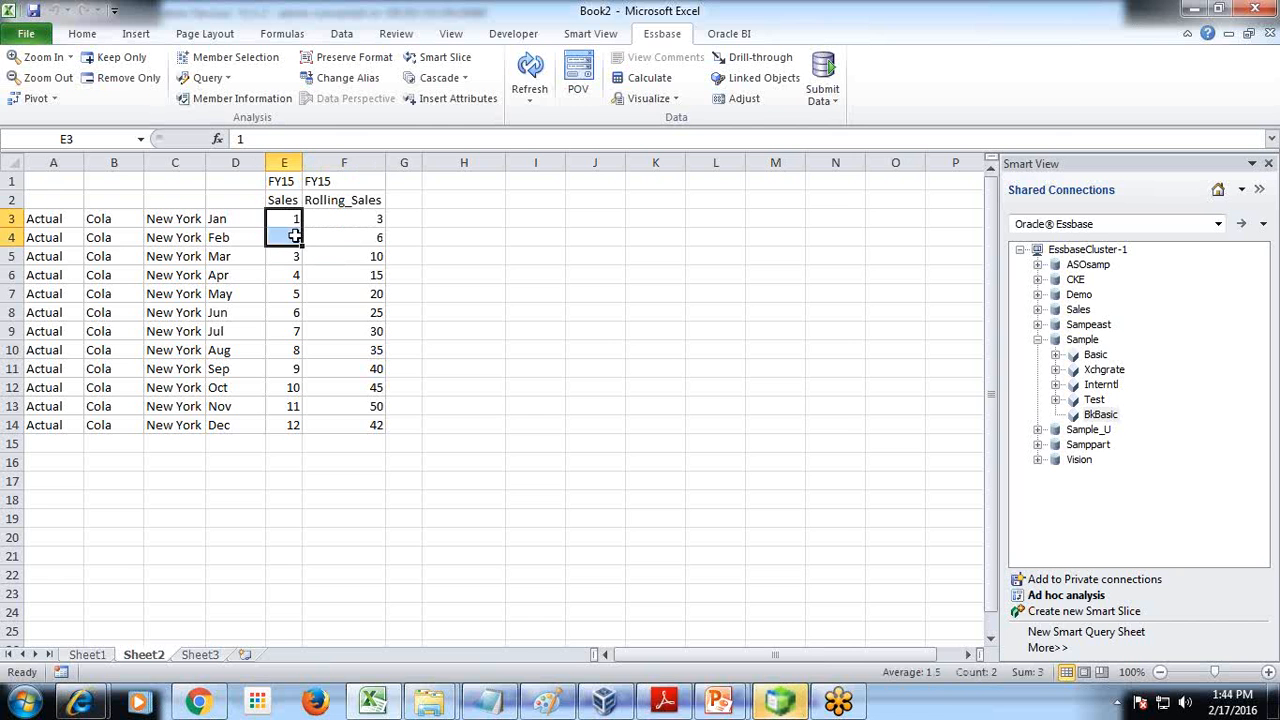
ctrl+click(290, 255)
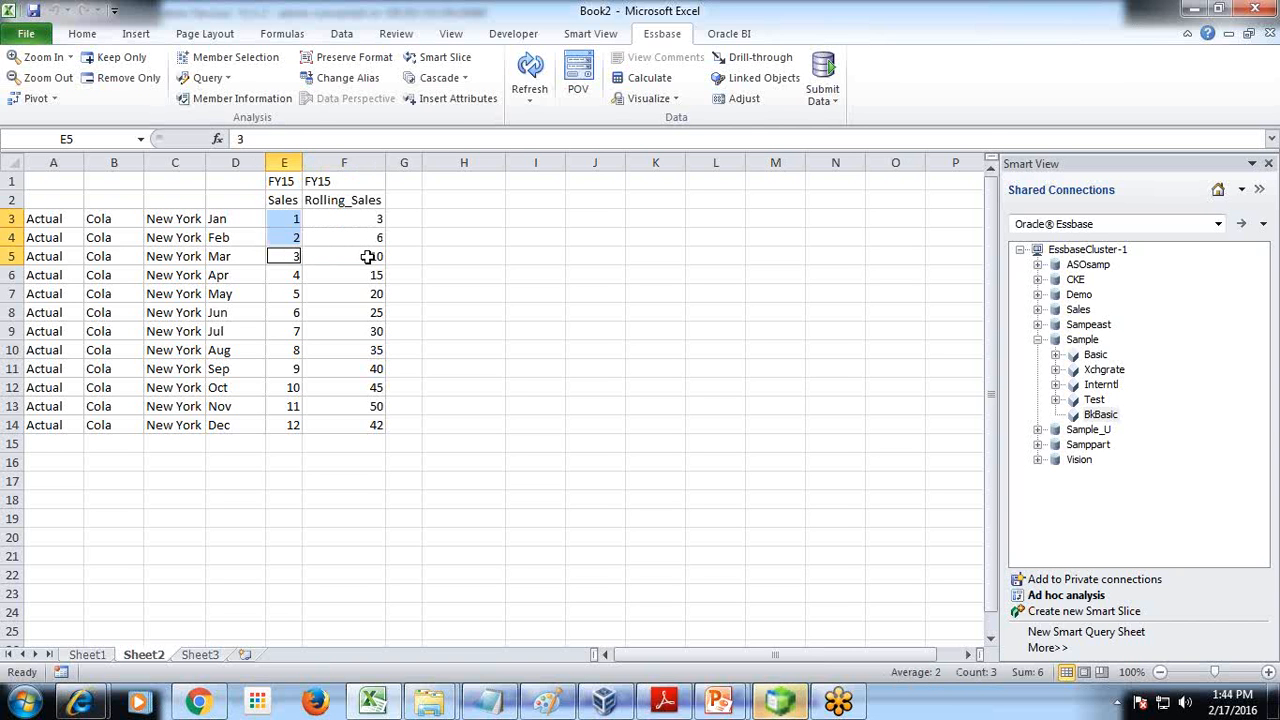
click(368, 257)
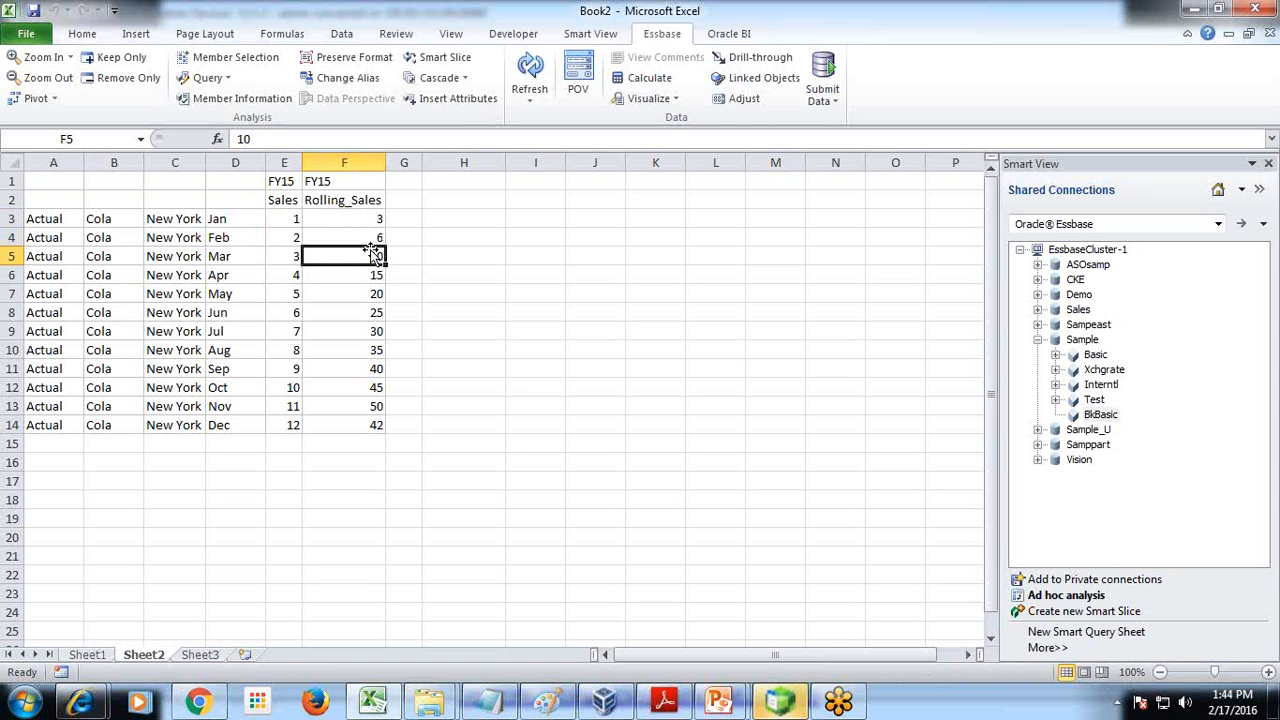
- Check the Mar Rolling_Sales value against the sum of the Jan to Apr Sales cells
drag(290, 220, 296, 260)
click(366, 240)
key(Return)
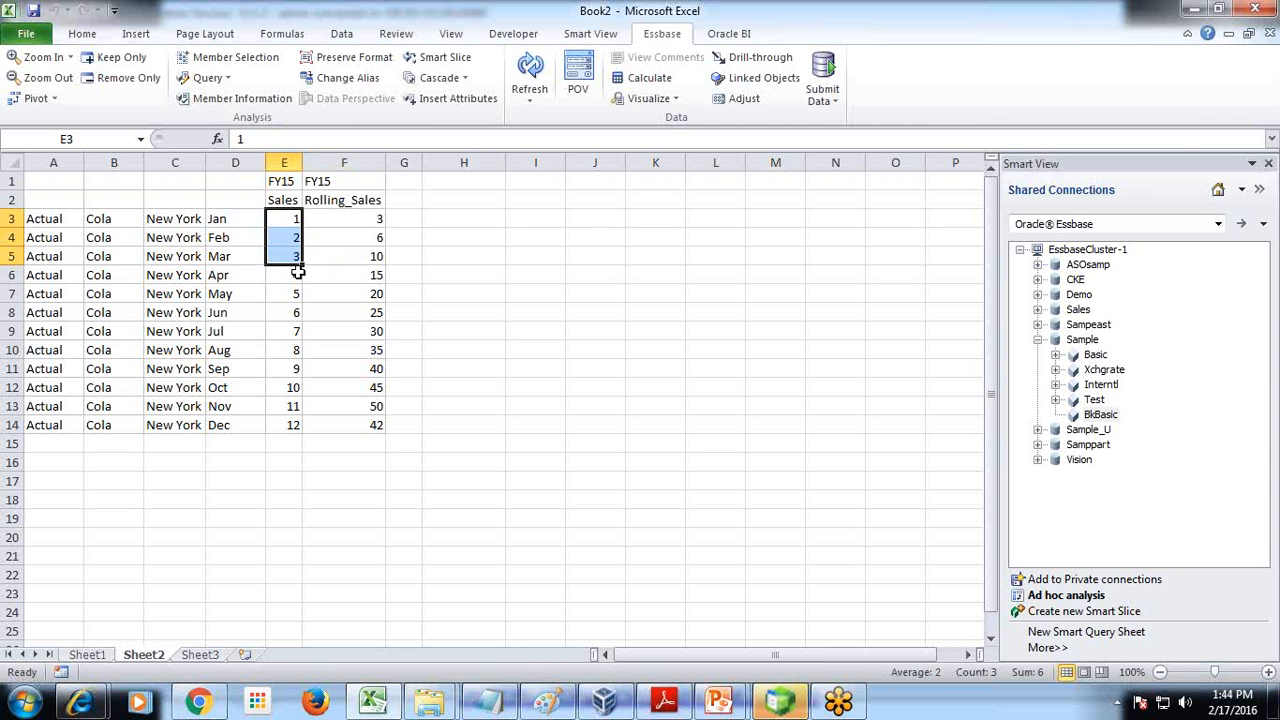
ctrl+click(297, 274)
click(359, 254)
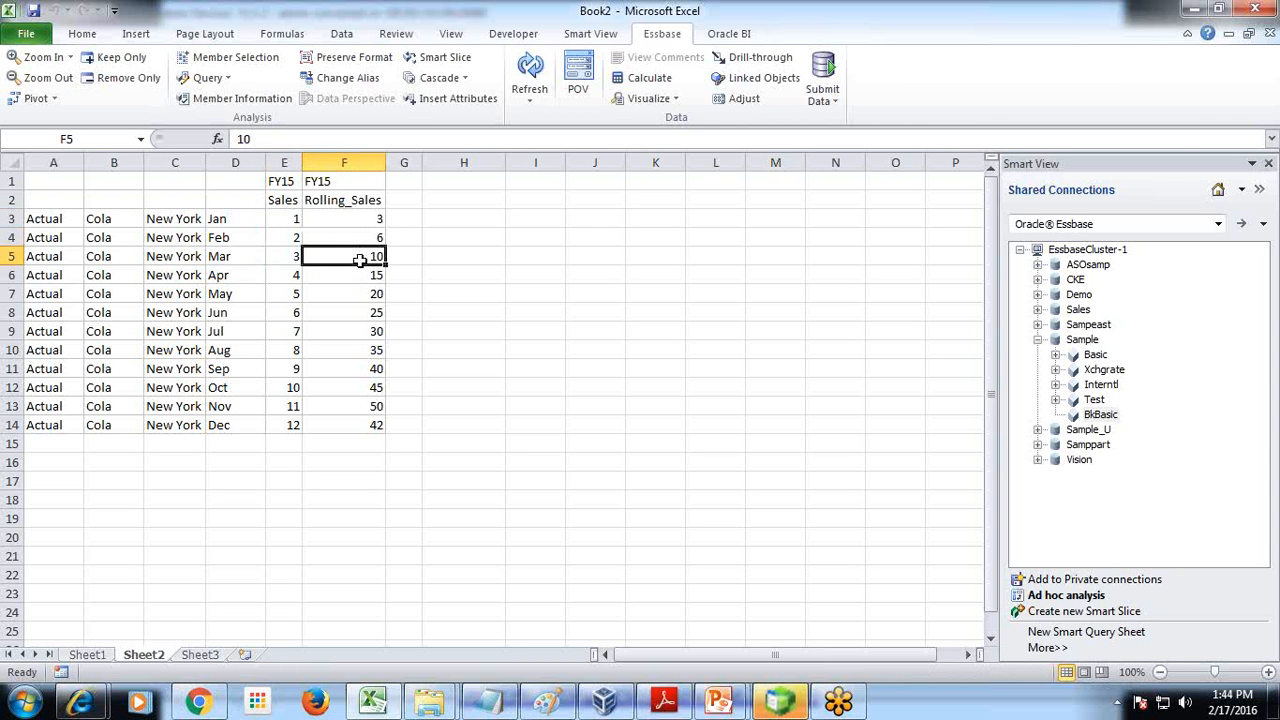
- Check the Apr Rolling_Sales value against the sum of the Jan to May Sales cells
drag(292, 219, 292, 272)
ctrl+click(292, 292)
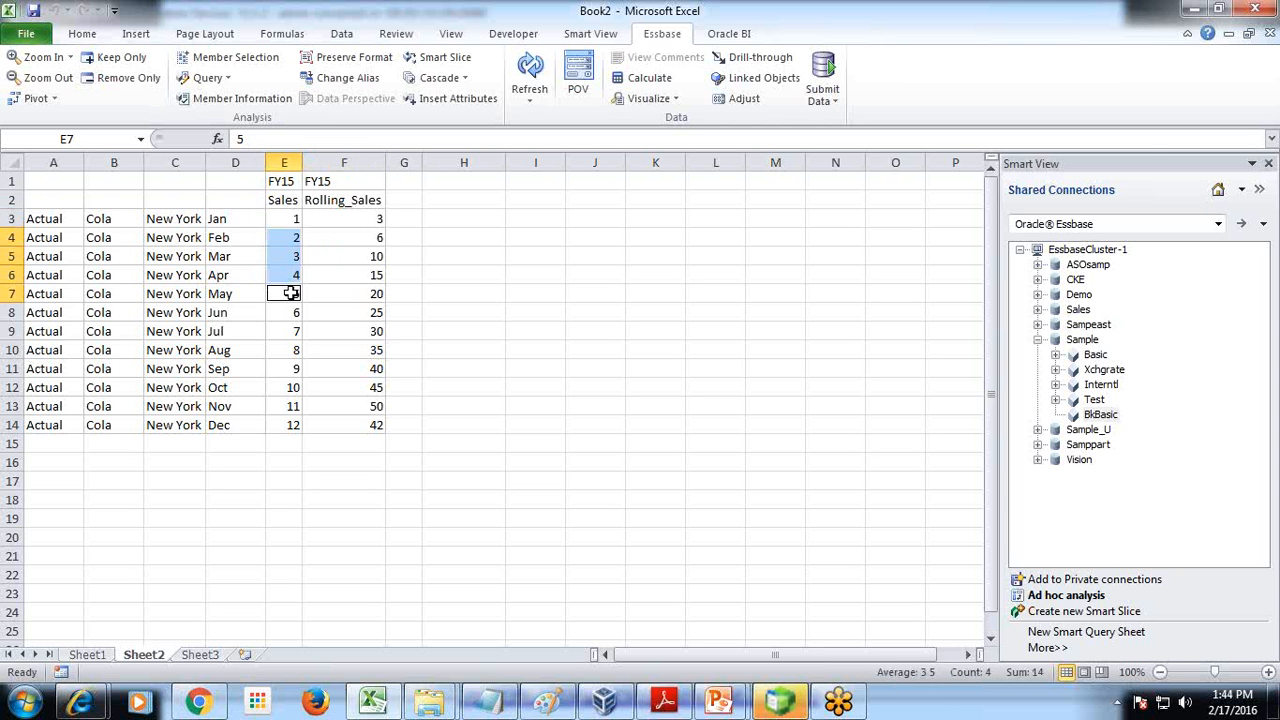
click(390, 255)
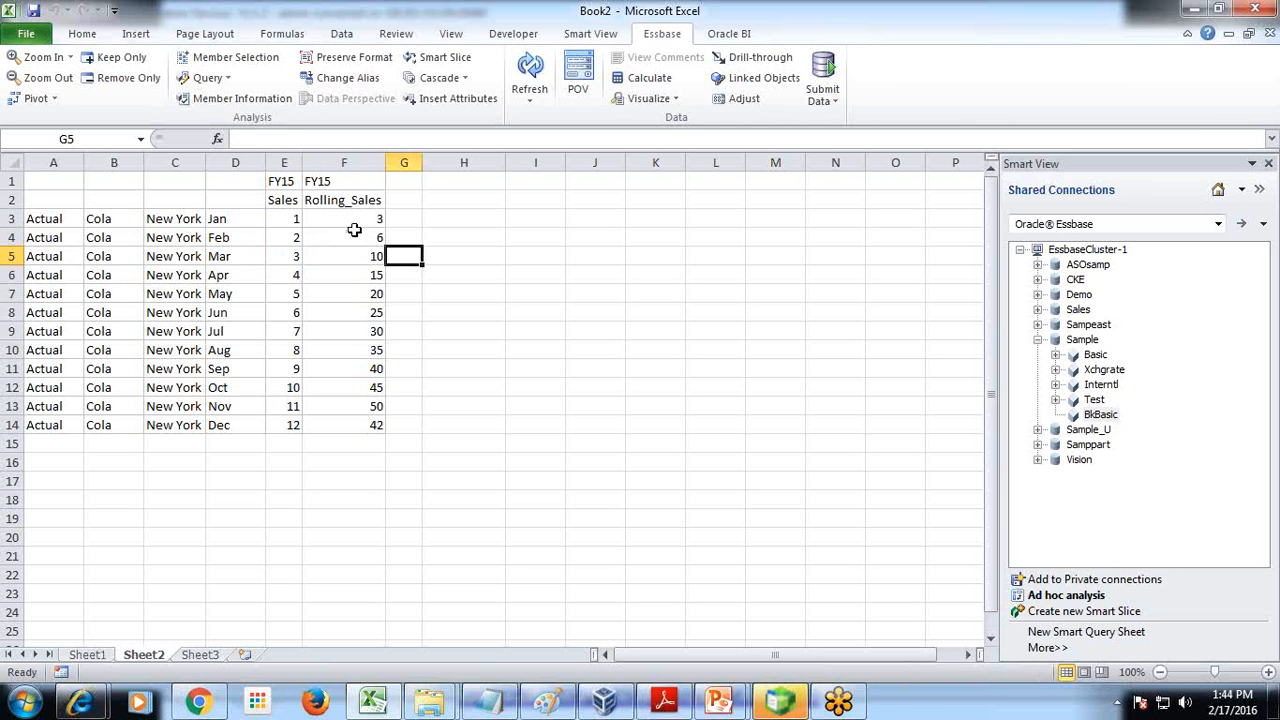
click(360, 270)
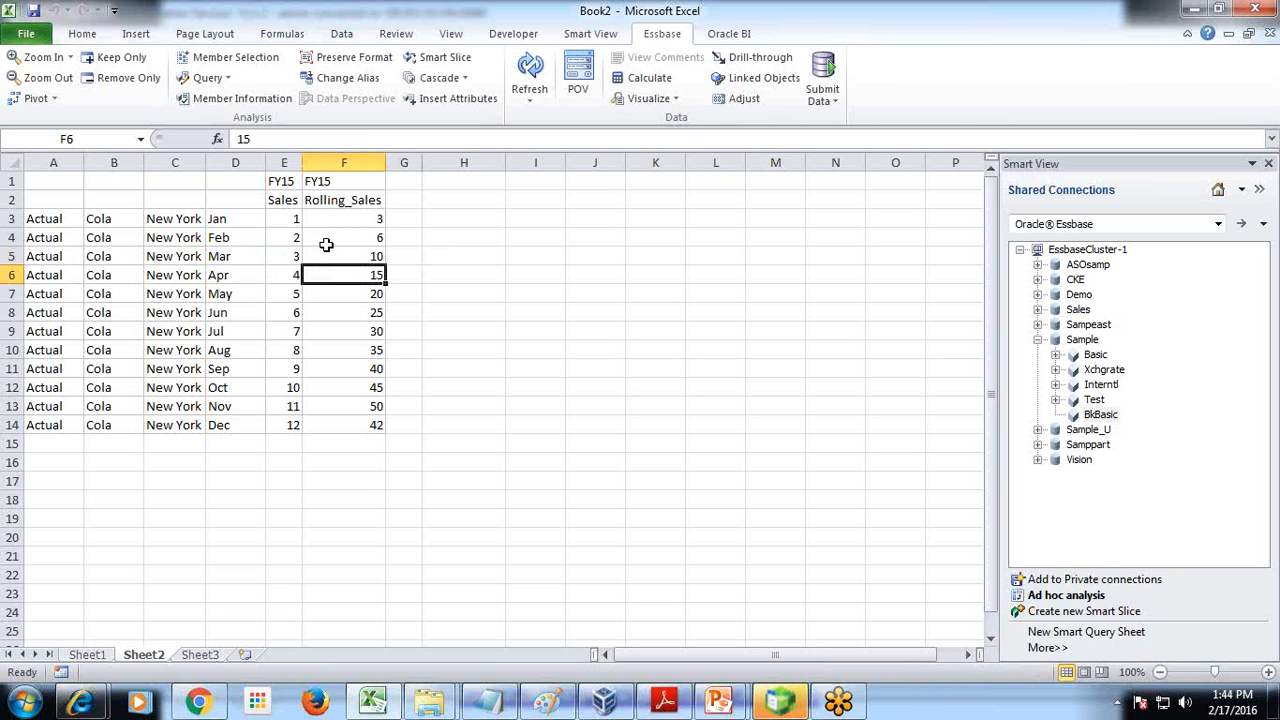
drag(299, 256, 296, 220)
ctrl+click(299, 274)
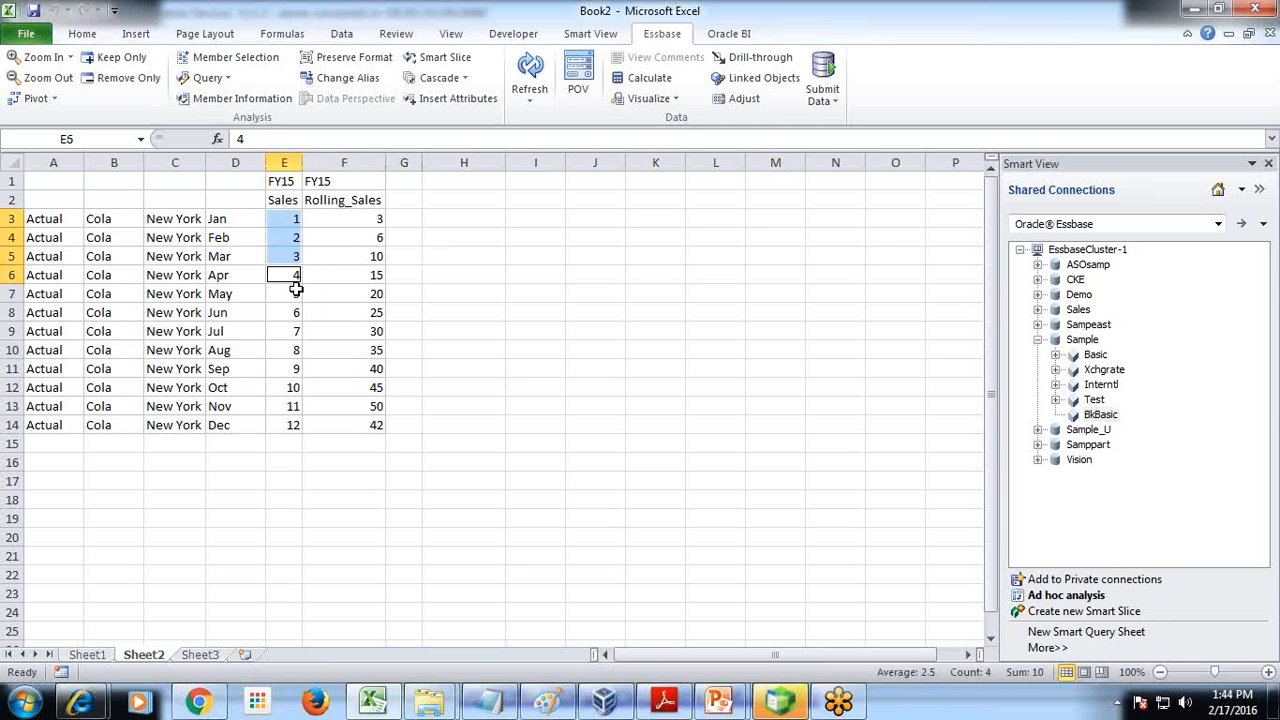
ctrl+click(295, 293)
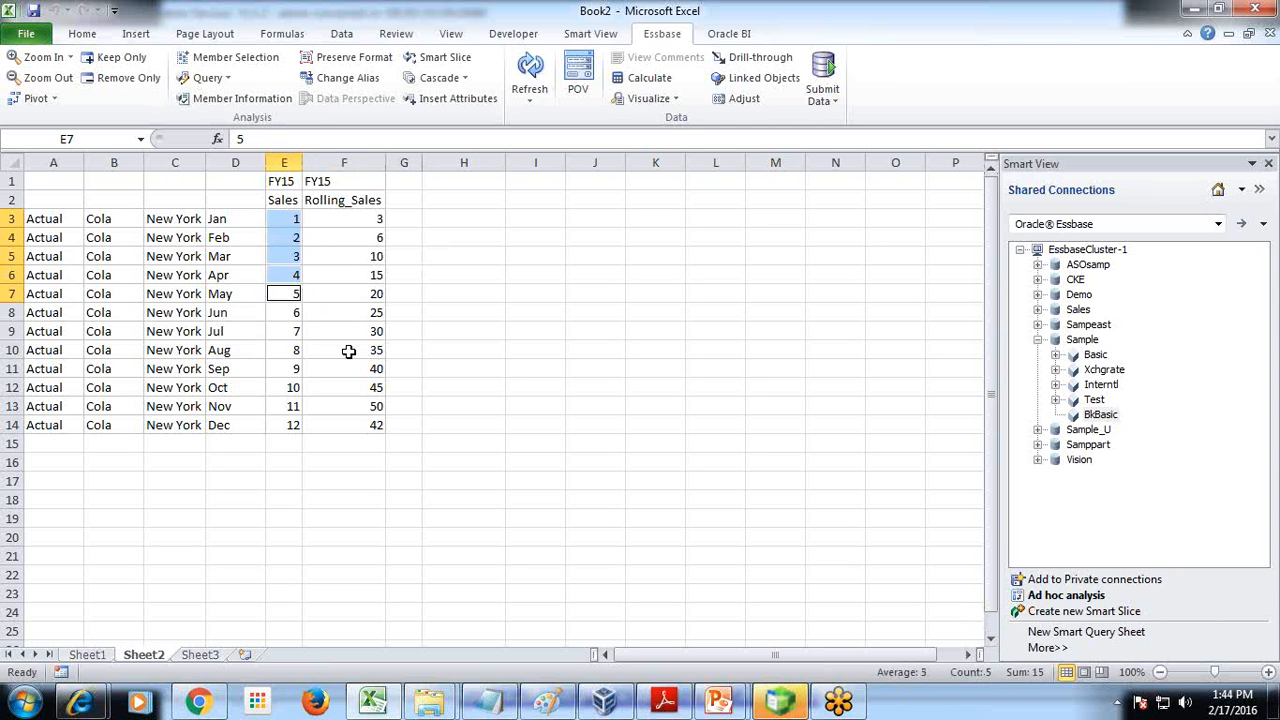
click(380, 278)
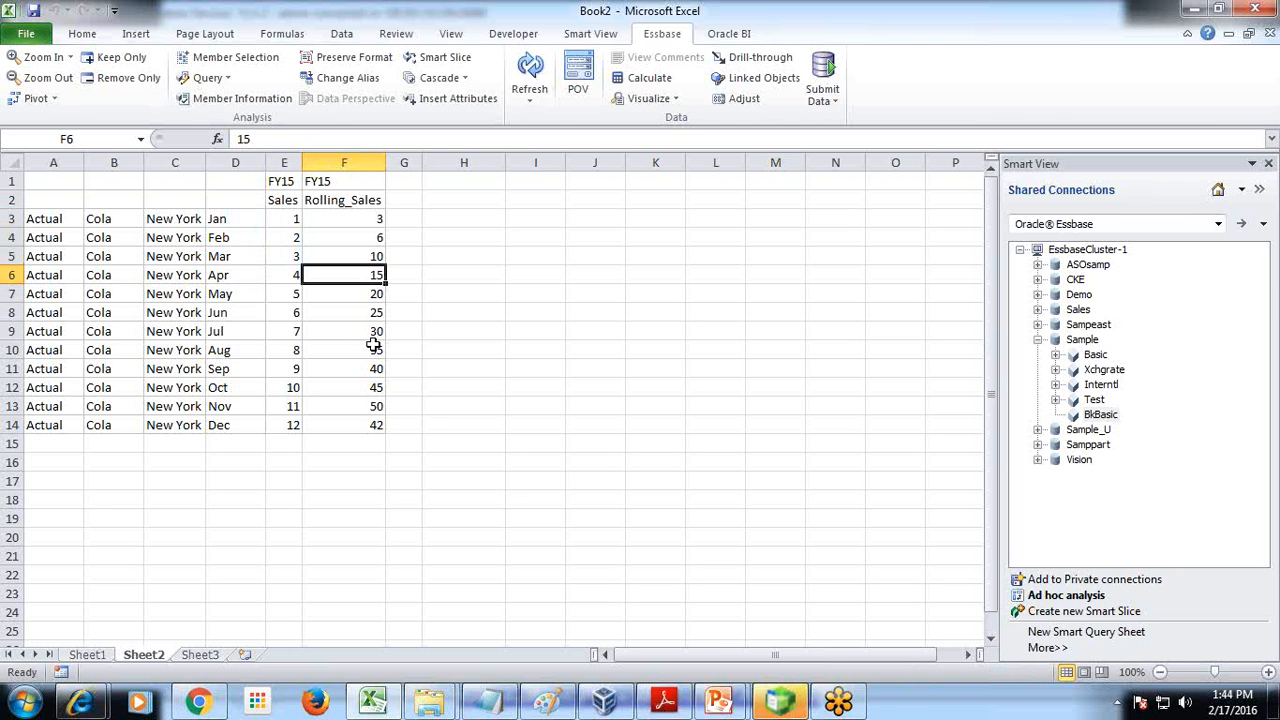
- Switch to Essbase Administration Services, set the RSales range start to -11 and source to "Sales"->"FY16", and validate the script syntax
click(780, 700)
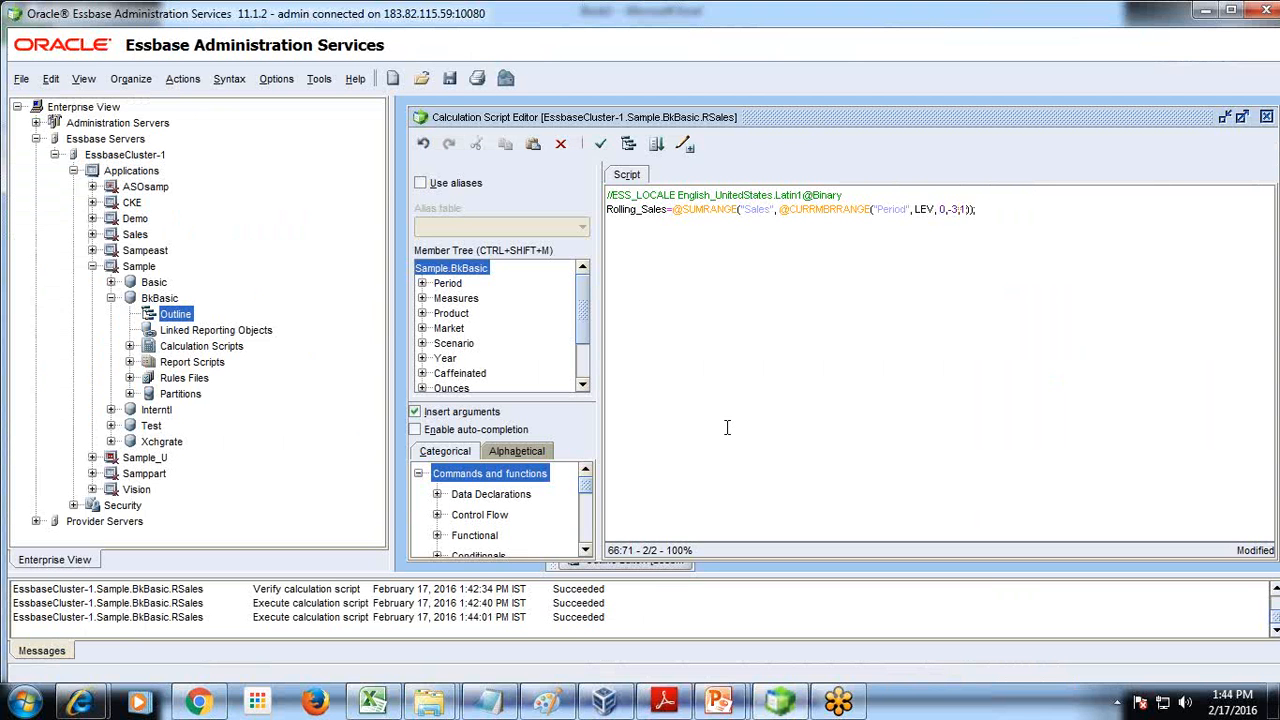
text(11)
text(")
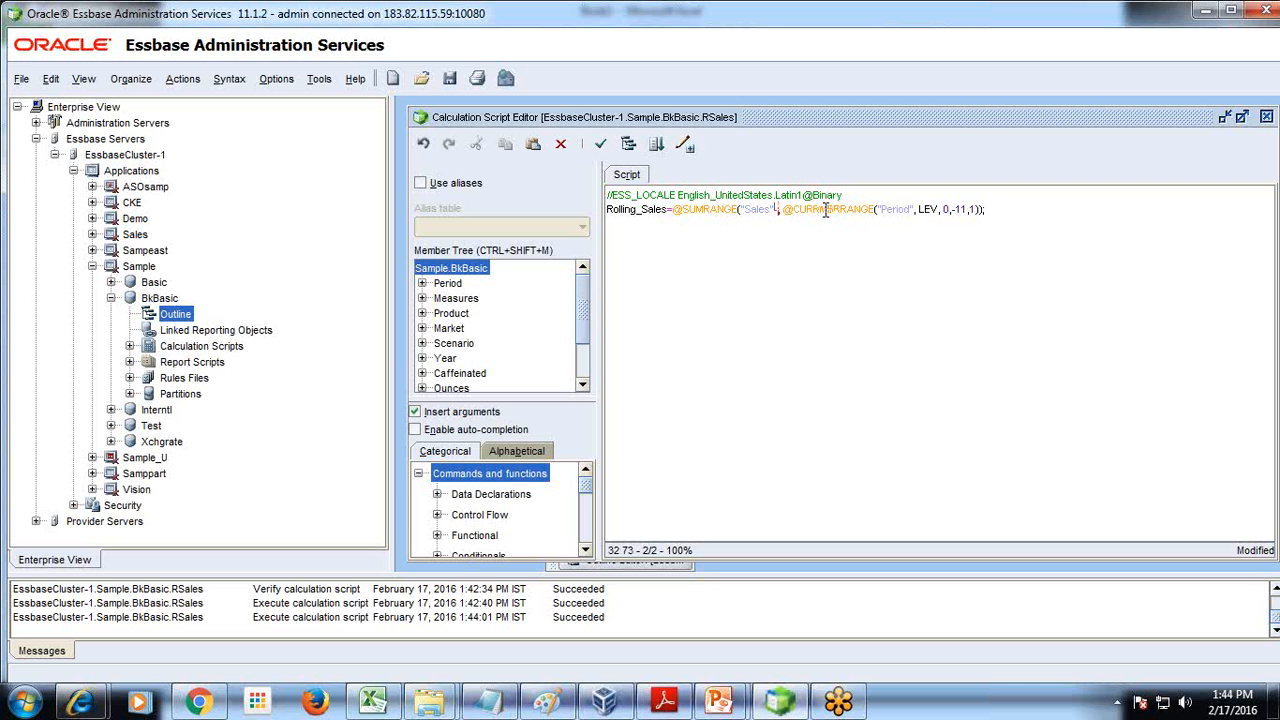
text(>FY16")
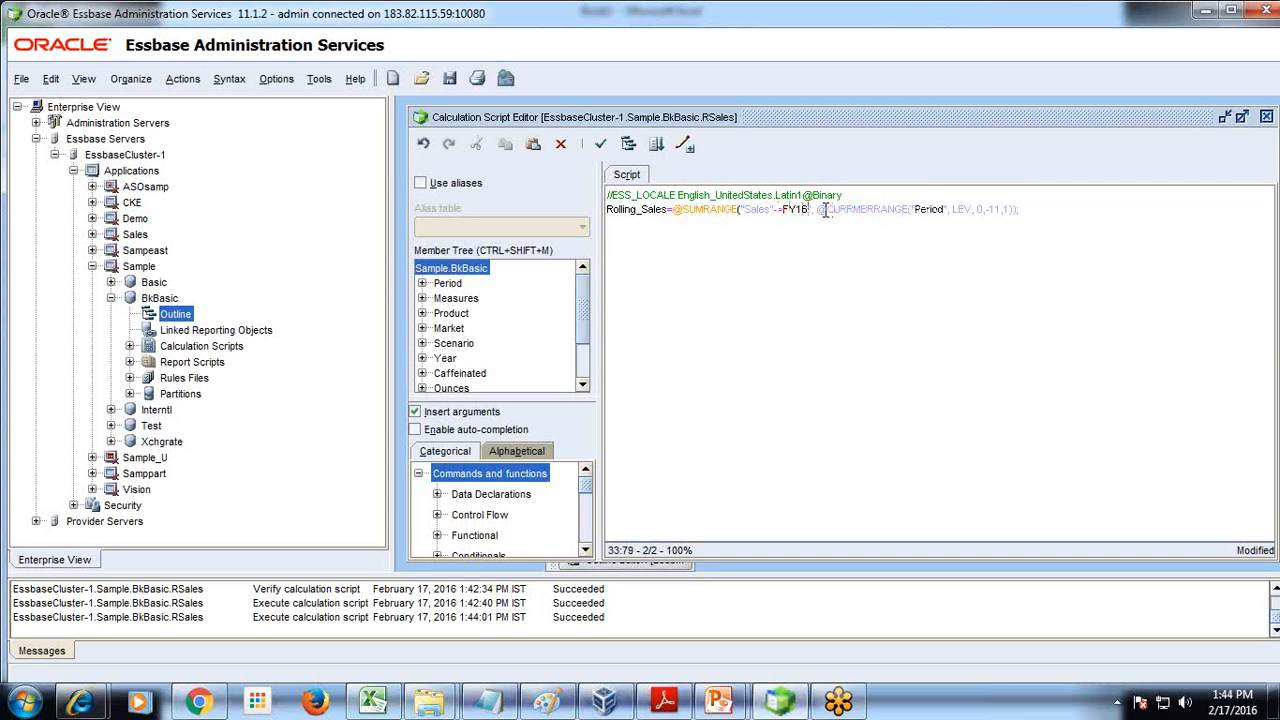
text(")
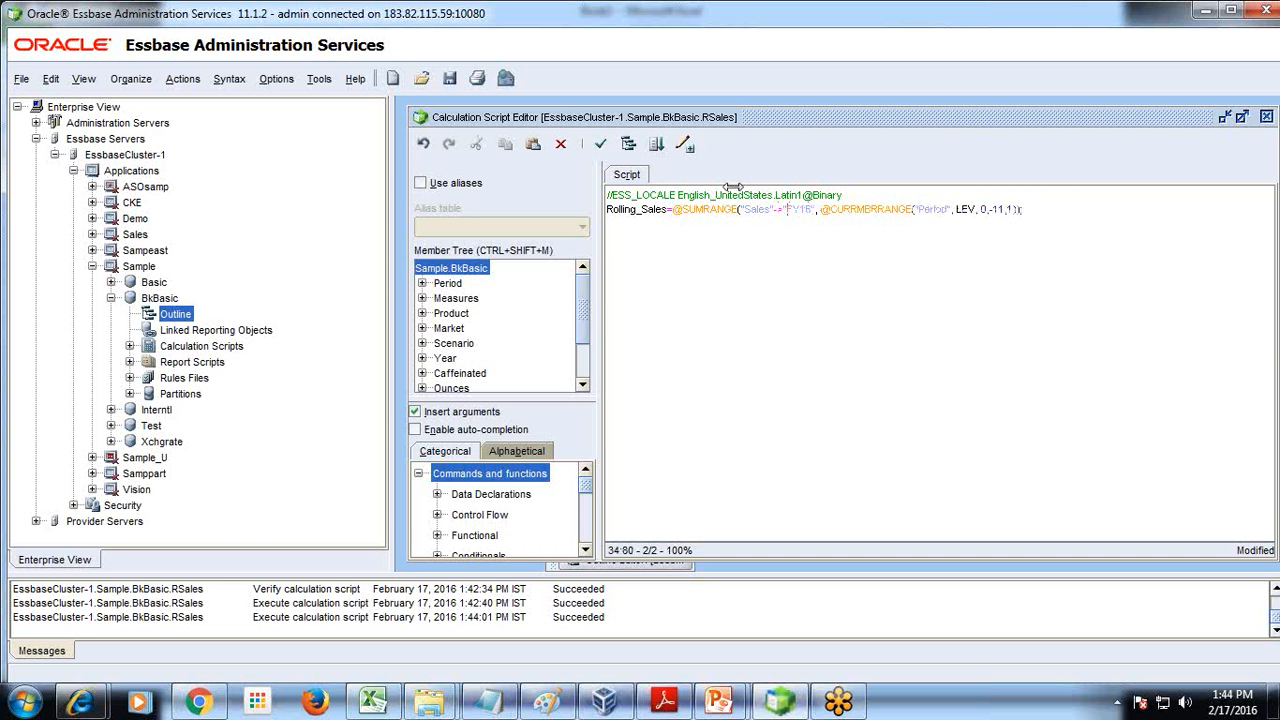
click(601, 146)
click(740, 394)
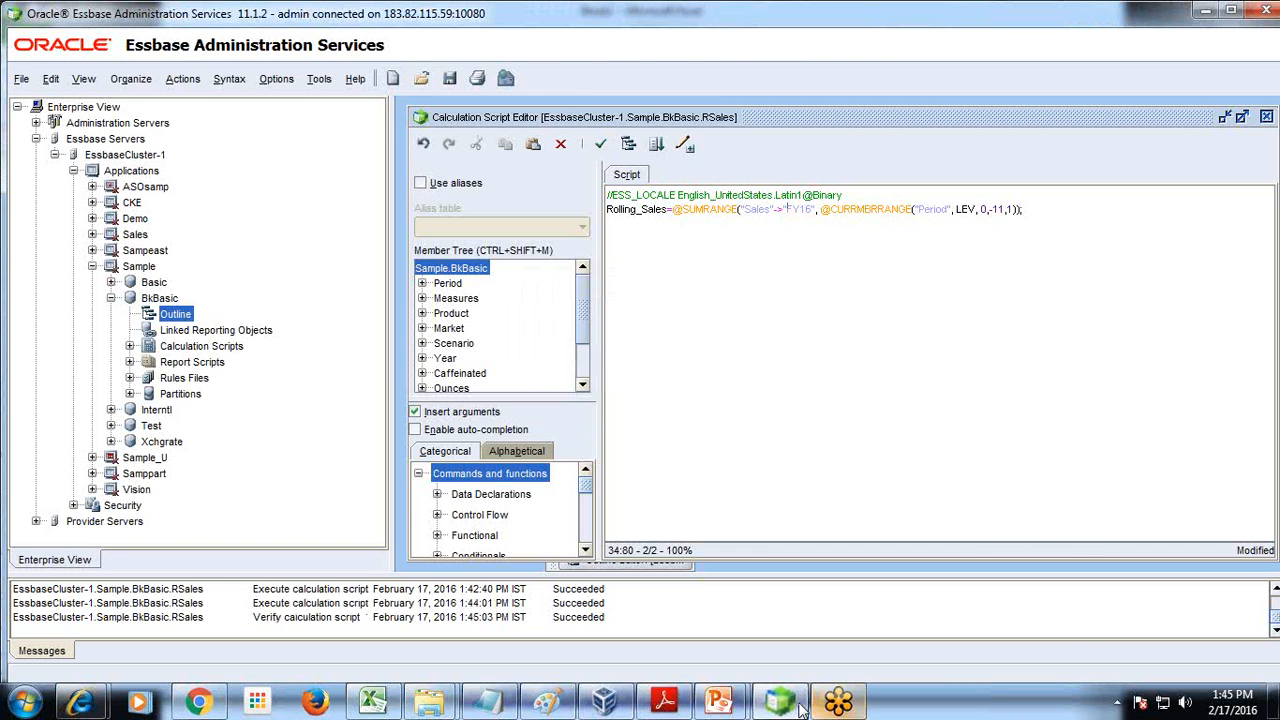
- Return to Excel, expand the year member in the column header and keep only FY15 and FY16
click(372, 703)
click(500, 440)
right_click(286, 181)
double_click(286, 181)
click(404, 181)
ctrl+click(535, 181)
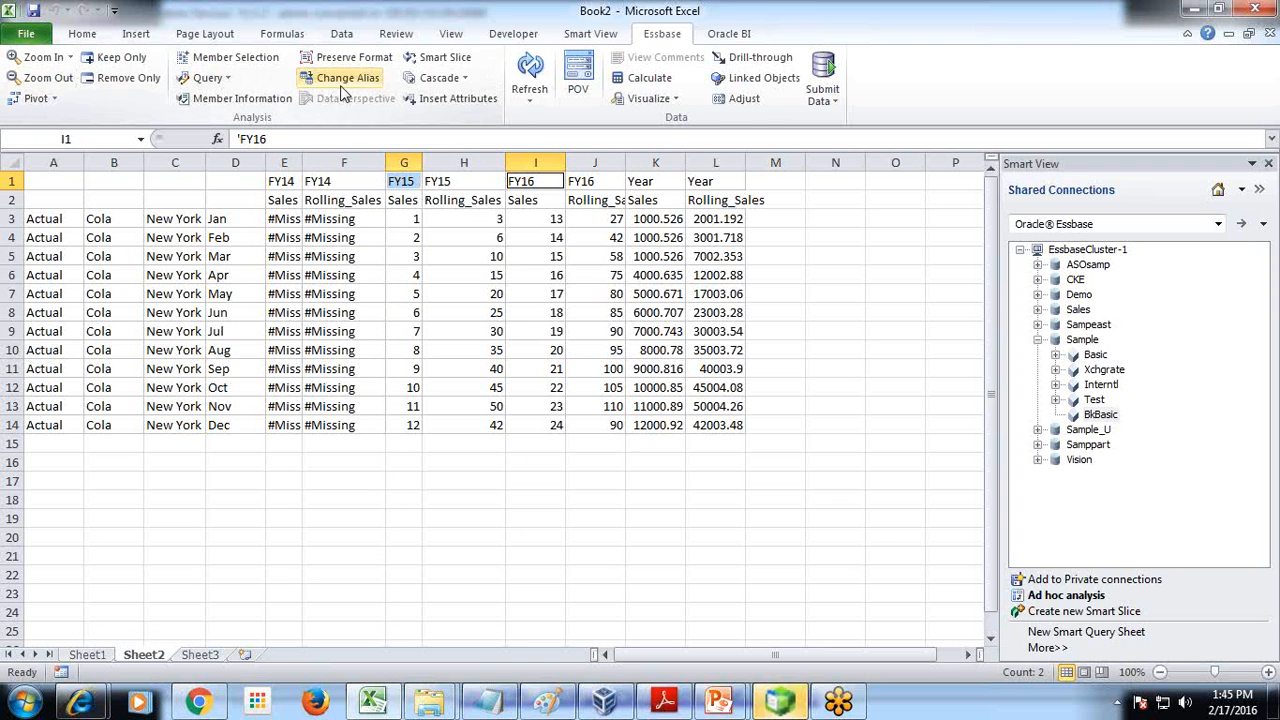
click(115, 57)
click(641, 313)
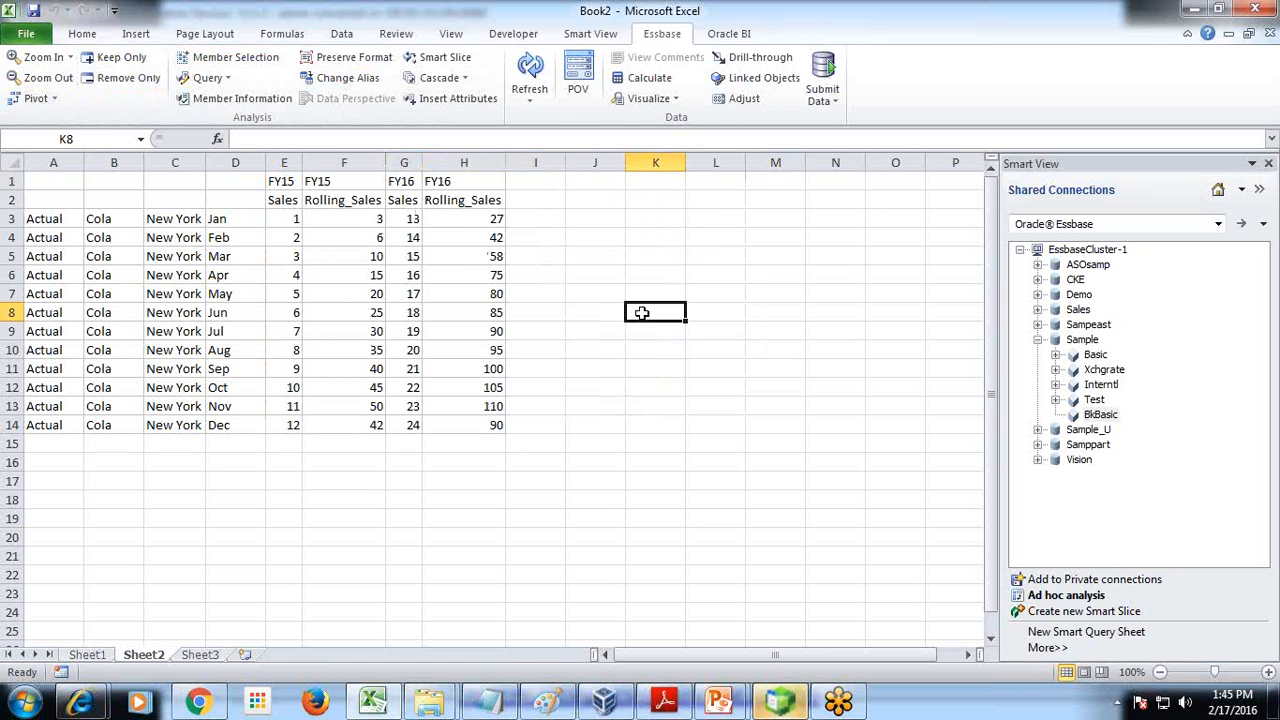
- Overwrite the FY15 Rolling_Sales values for Jan to Dec with 0
click(378, 222)
text(0)
key(Return)
key(ctrl+c)
key(Down)
key(ctrl+shift+Down)
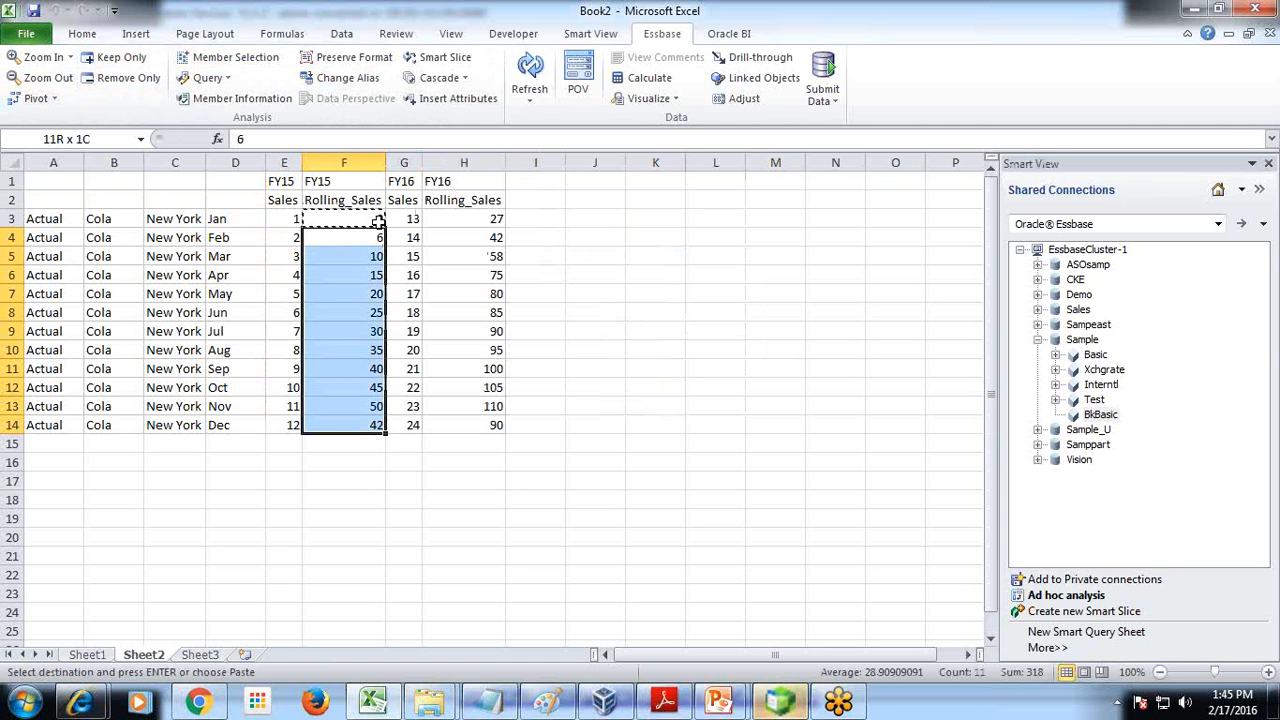
key(ctrl+v)
- Copy the FY15 Rolling_Sales zeros over the FY16 Rolling_Sales values for Jan to Dec
key(Up)
key(Right)
key(Left)
key(ctrl+shift+Down)
key(ctrl+c)
key(Right)
key(Right)
key(ctrl+shift+Down)
key(ctrl+v)
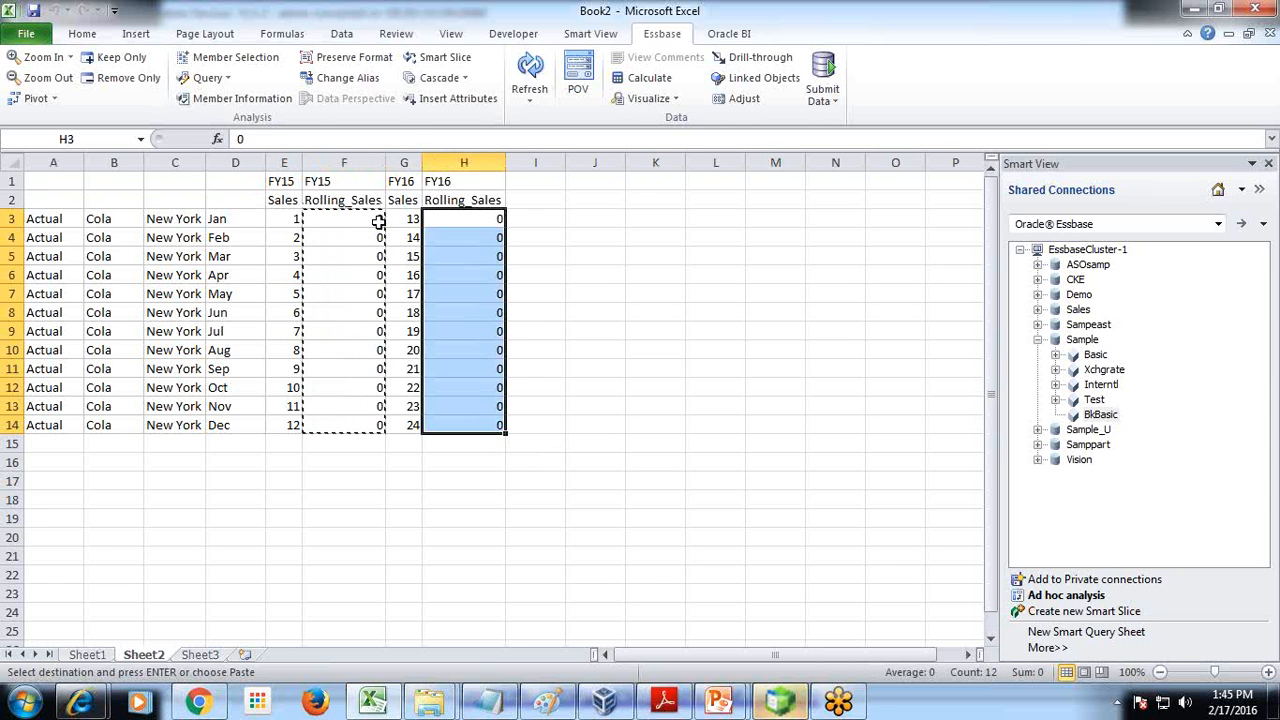
- Submit the whole FY15 and FY16 grid, A1:H14, to the BkBasic database
drag(46, 180, 482, 424)
click(822, 72)
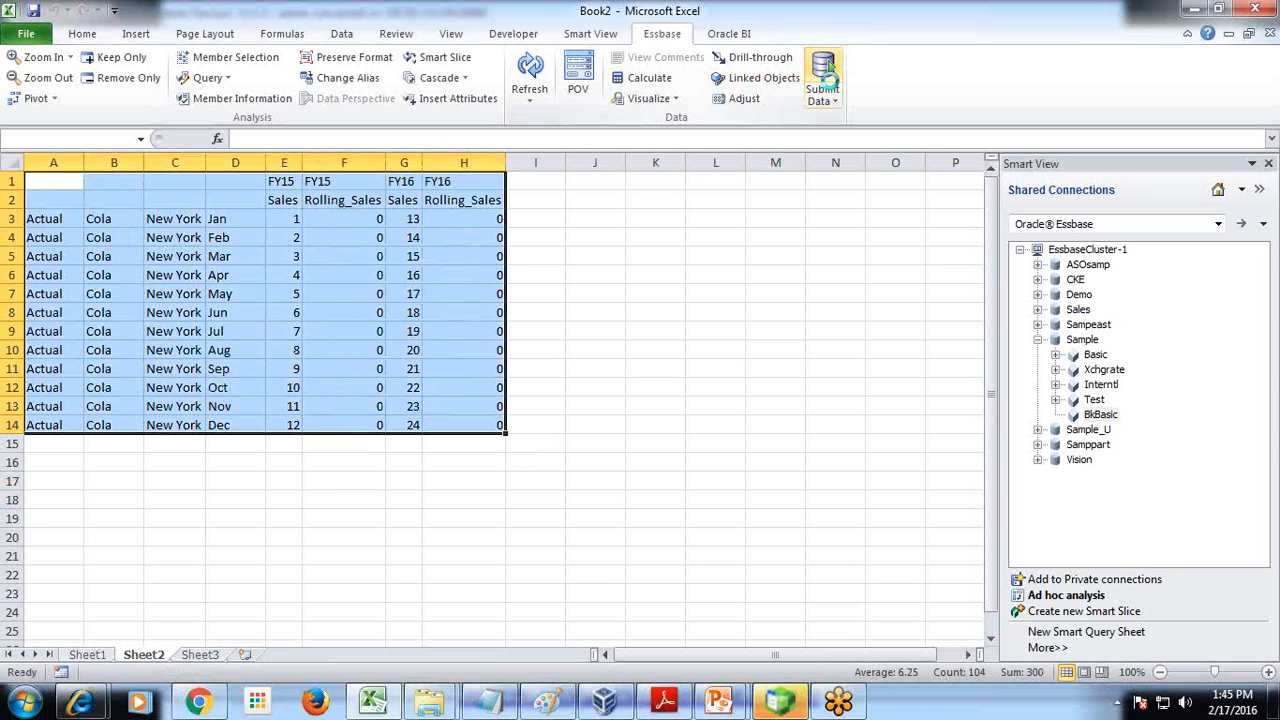
click(817, 366)
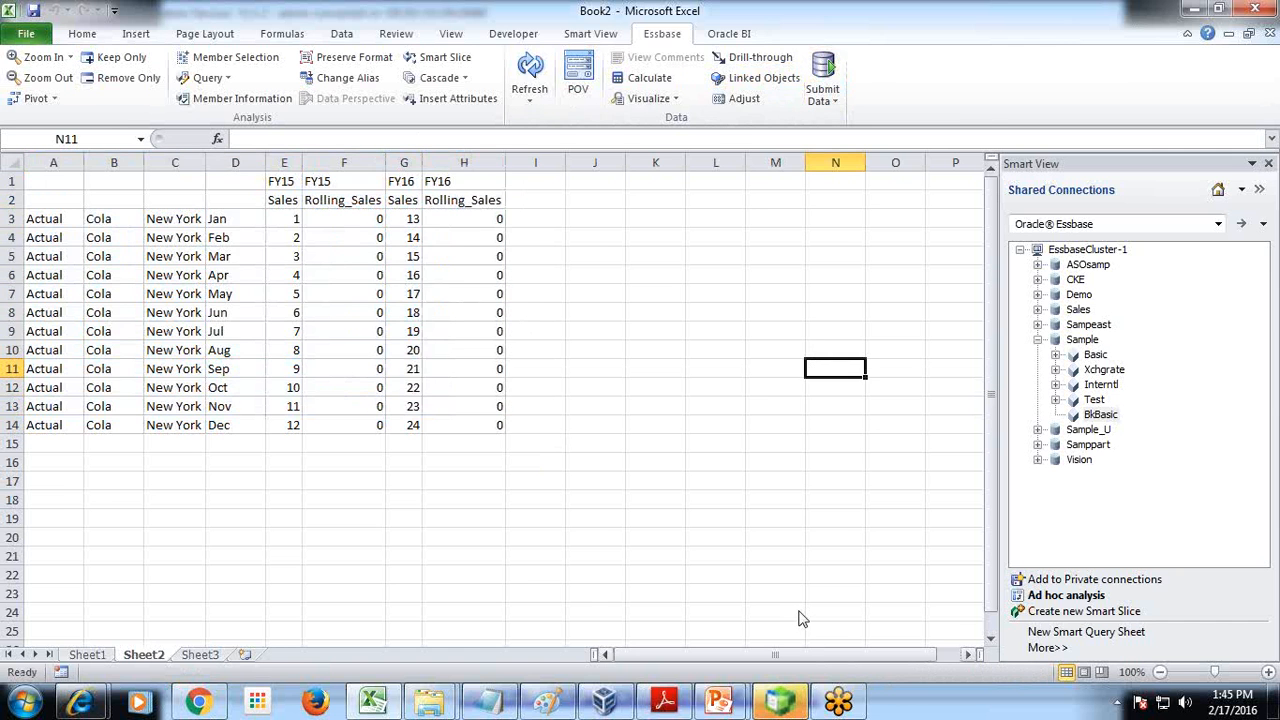
- Validate and execute the RSales script in Essbase Administration Services, and refresh the FY15 and FY16 grid in Excel
click(783, 705)
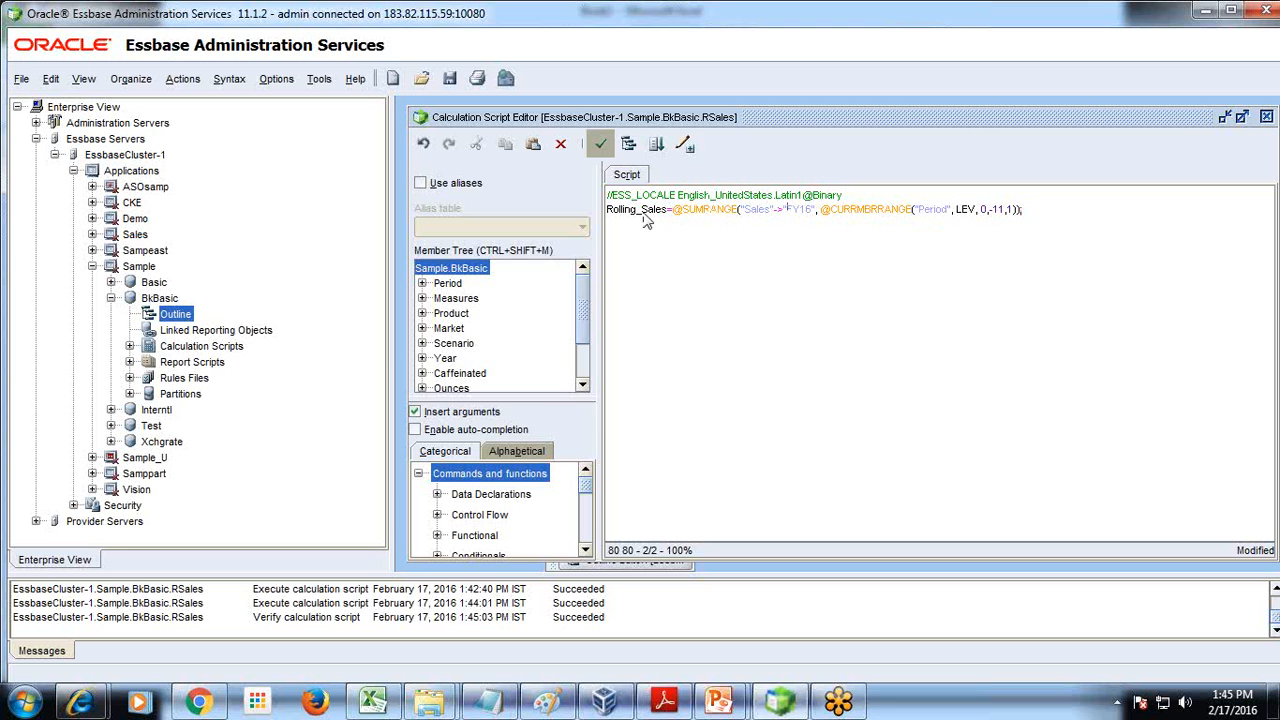
click(600, 144)
click(742, 395)
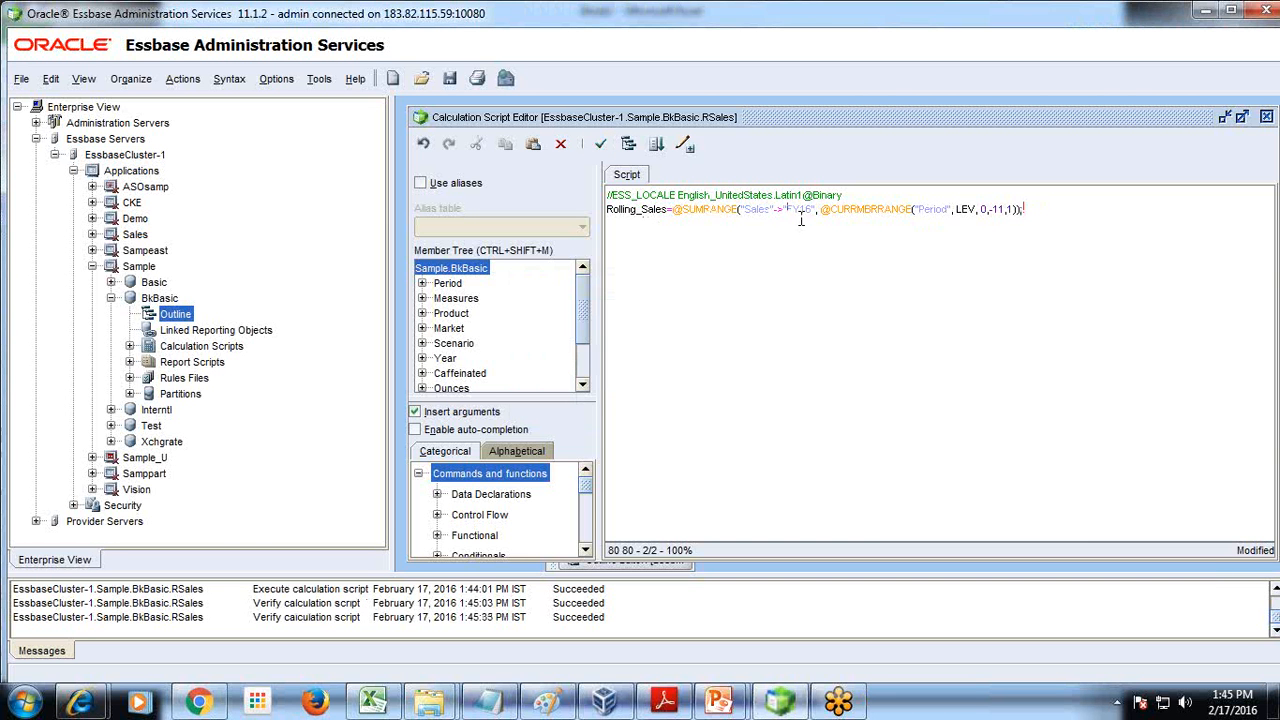
click(655, 144)
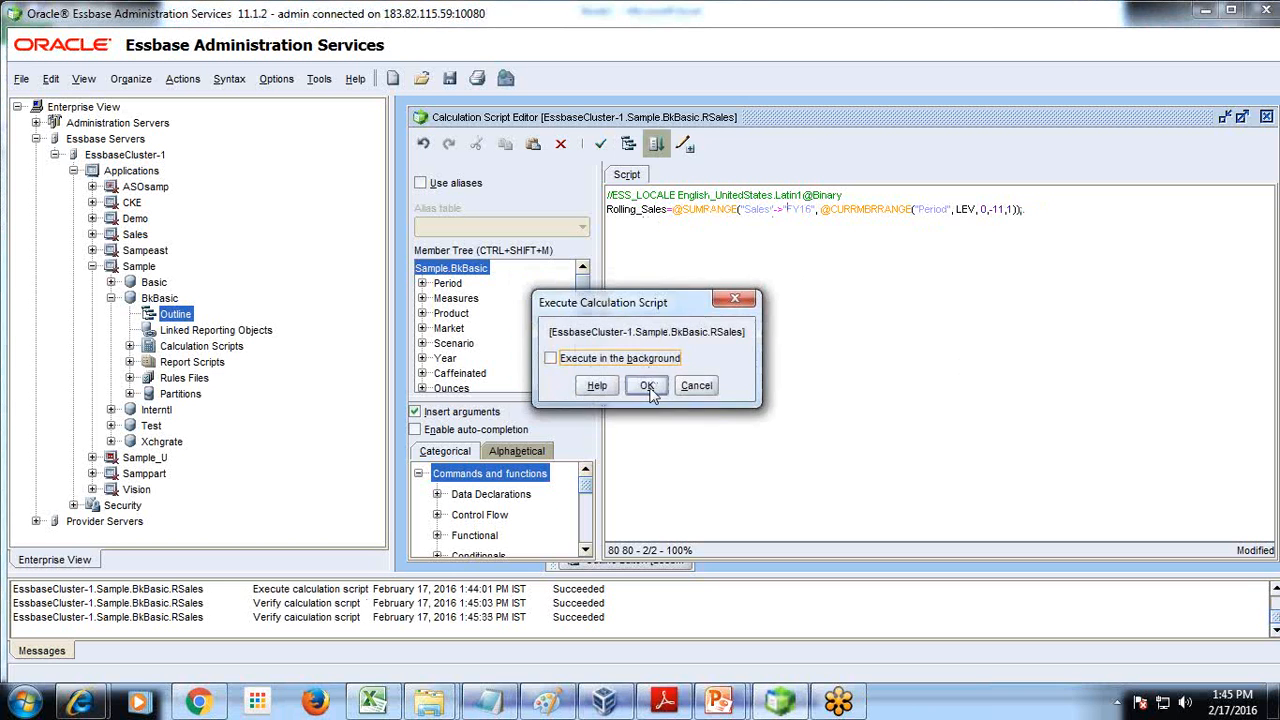
key(Return)
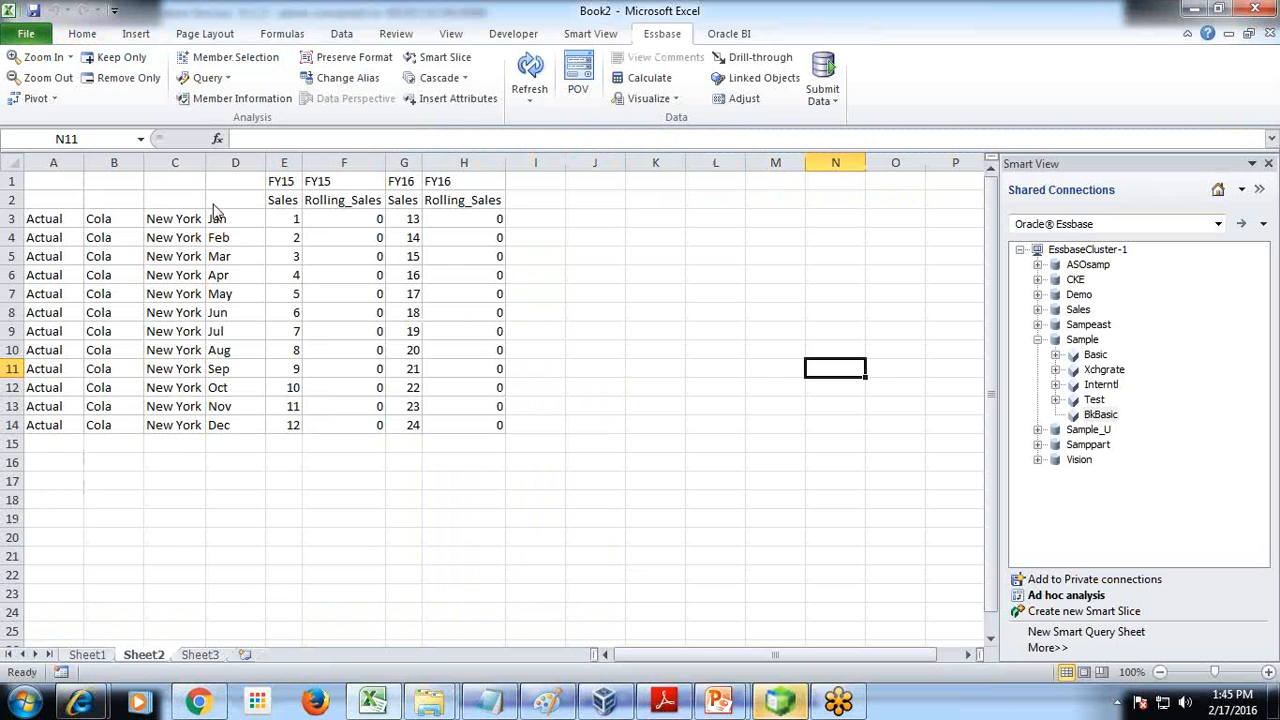
click(530, 68)
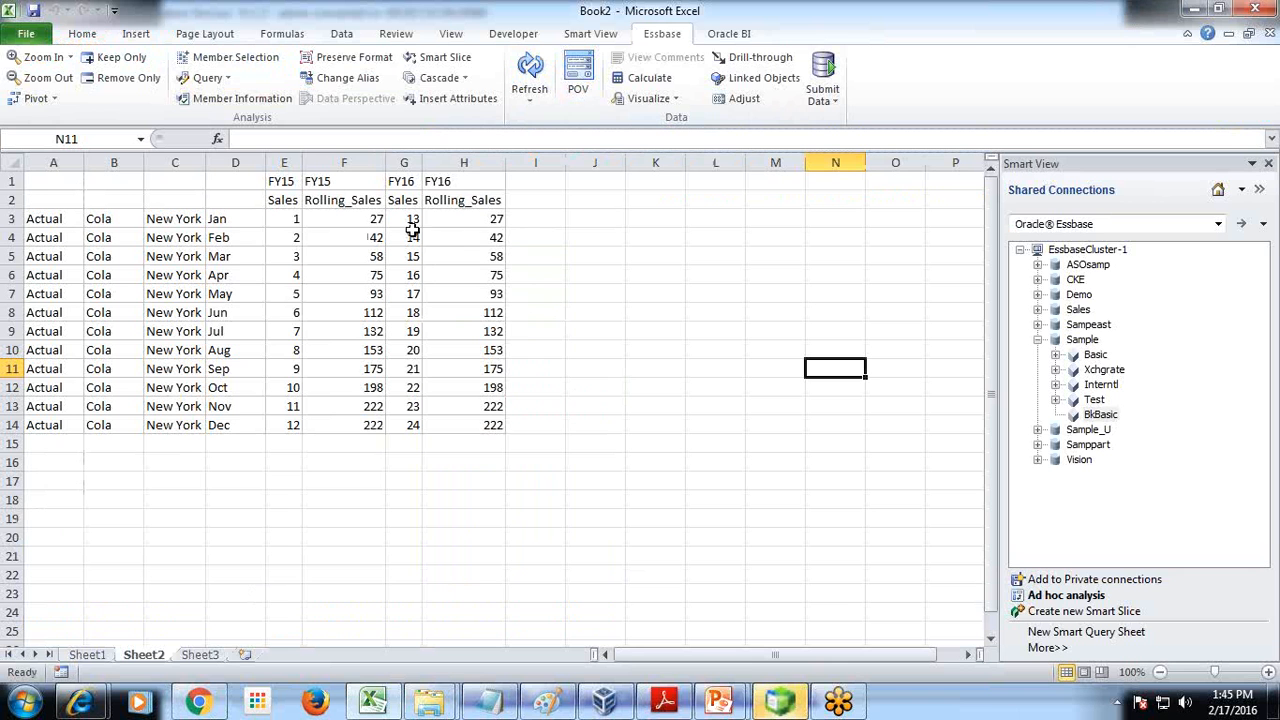
drag(422, 165, 420, 165)
click(782, 703)
click(1013, 210)
text(,0));)
key(End)
click(656, 144)
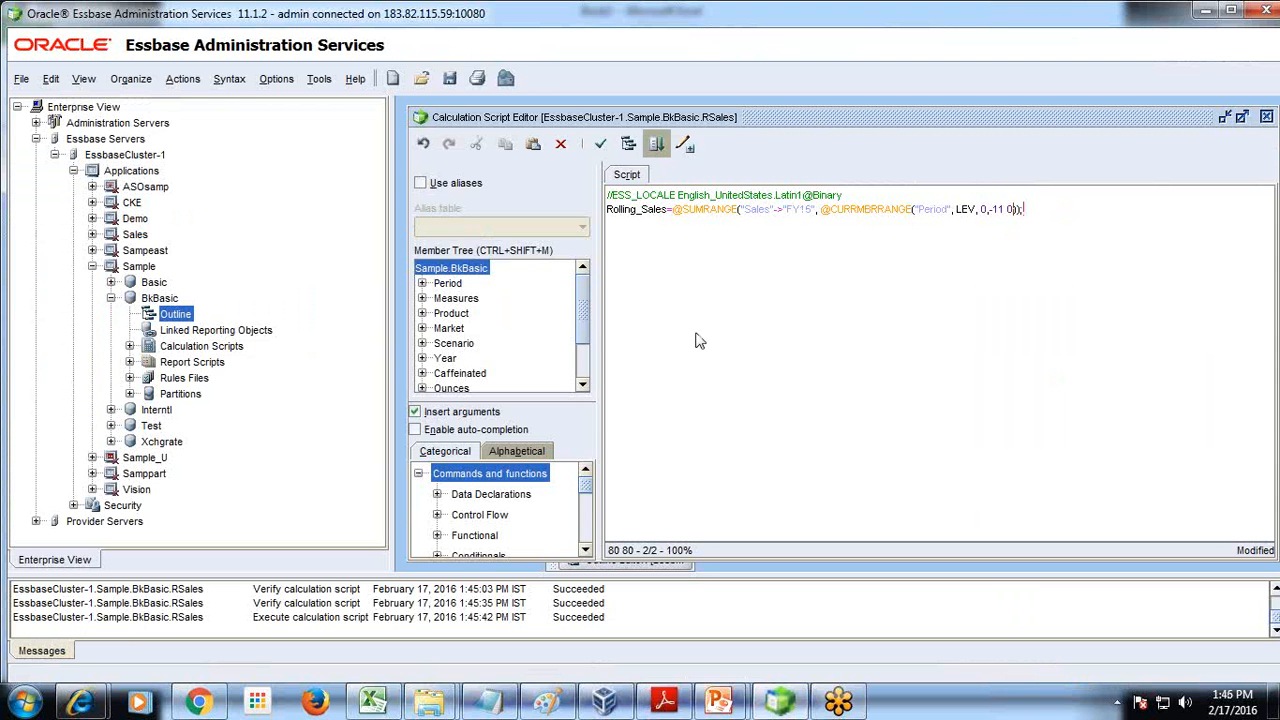
click(646, 385)
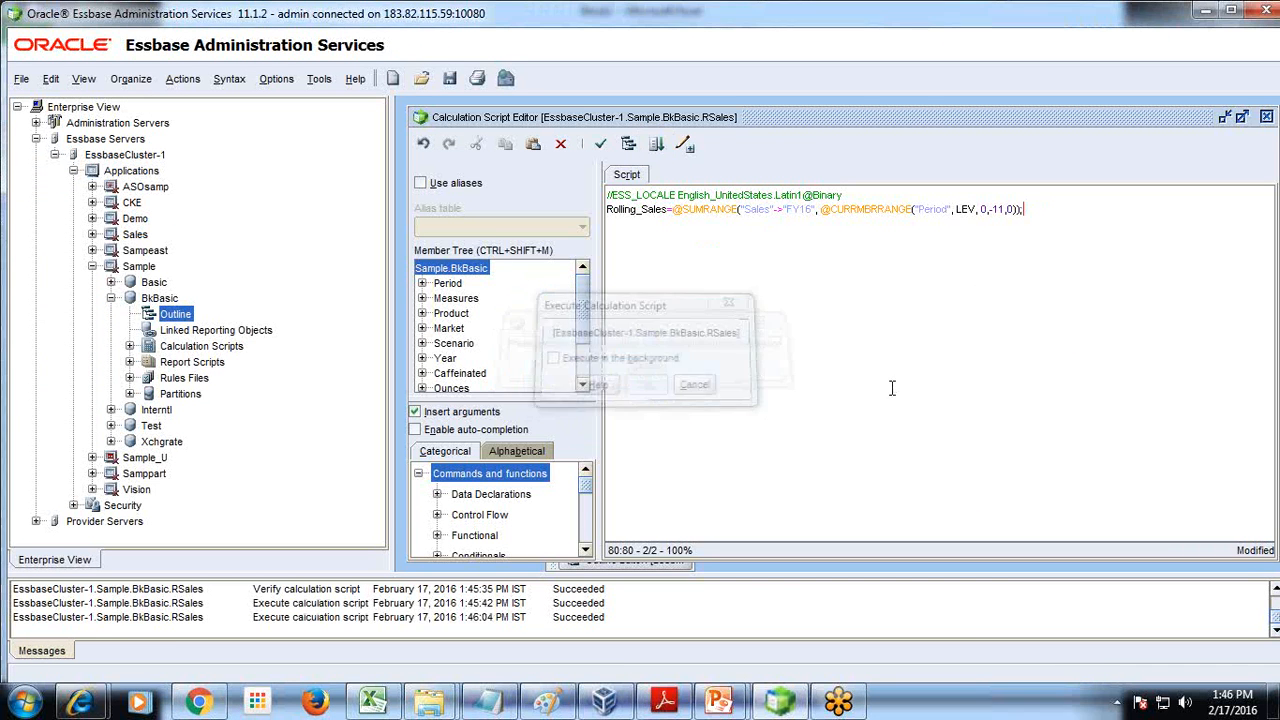
- Refresh the grid in Excel and check the Jan to Mar Rolling_Sales values against the cumulative FY16 Sales
key(alt+Tab)
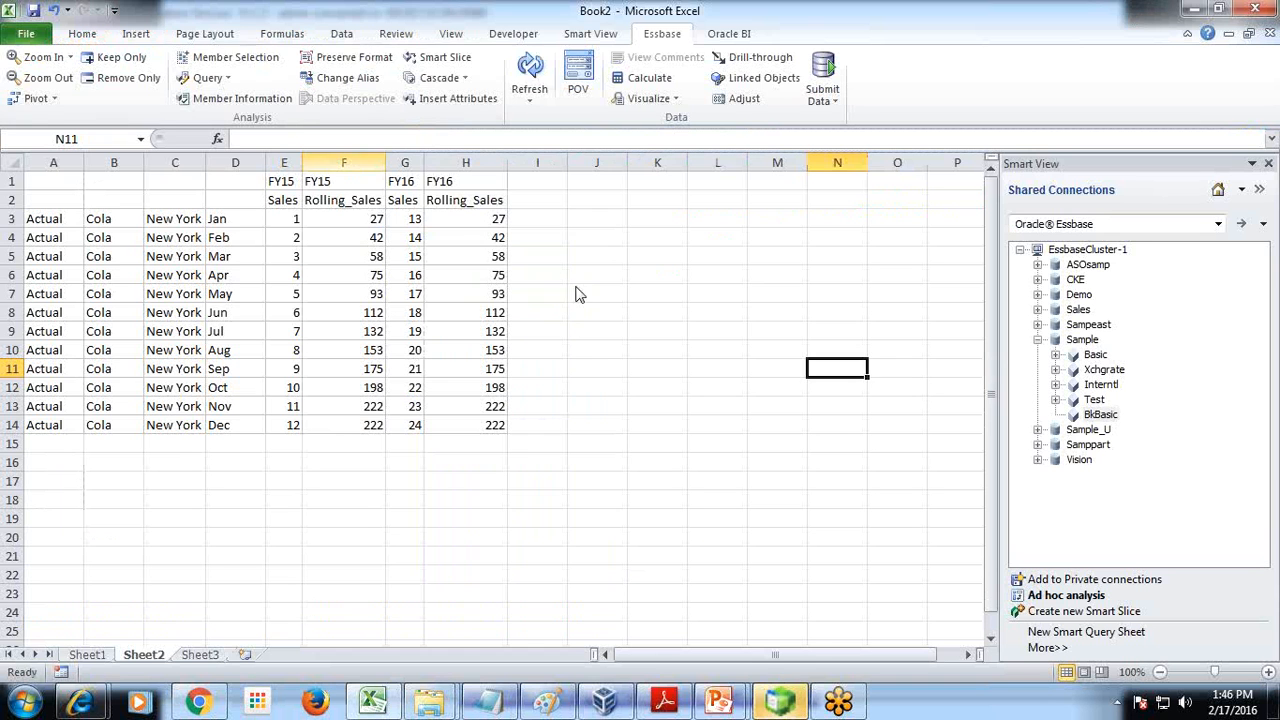
click(530, 75)
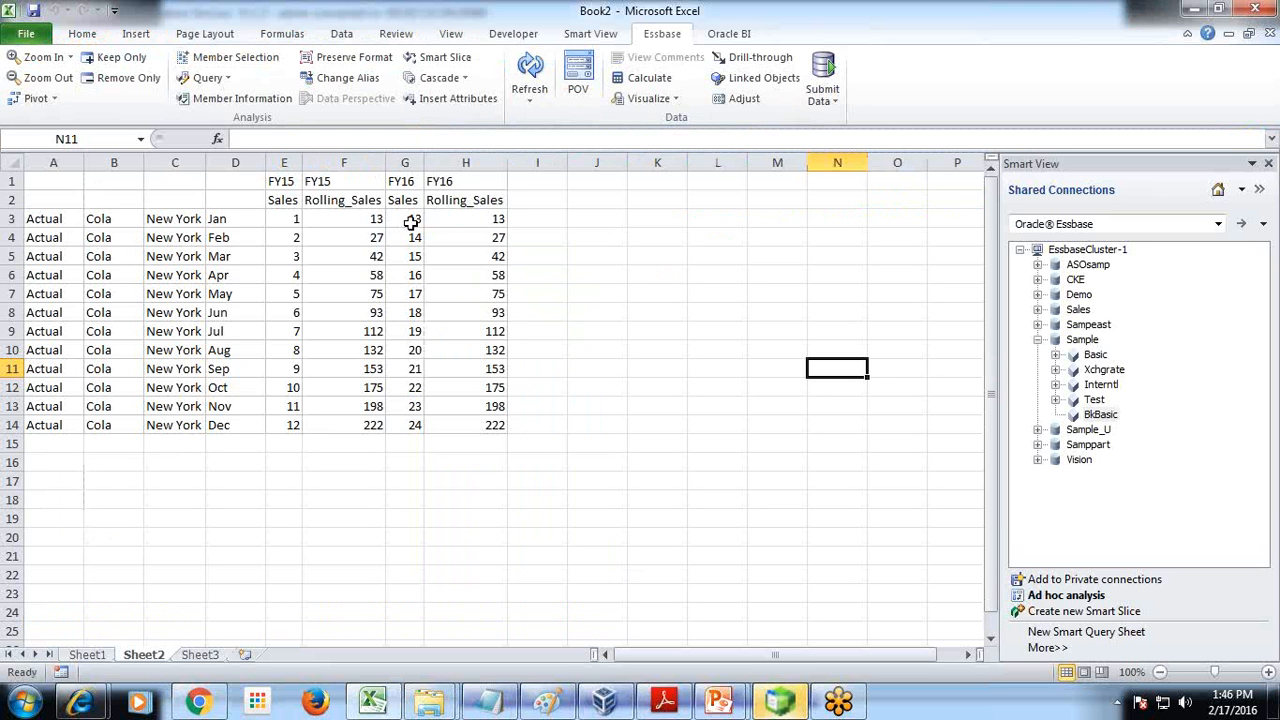
click(415, 220)
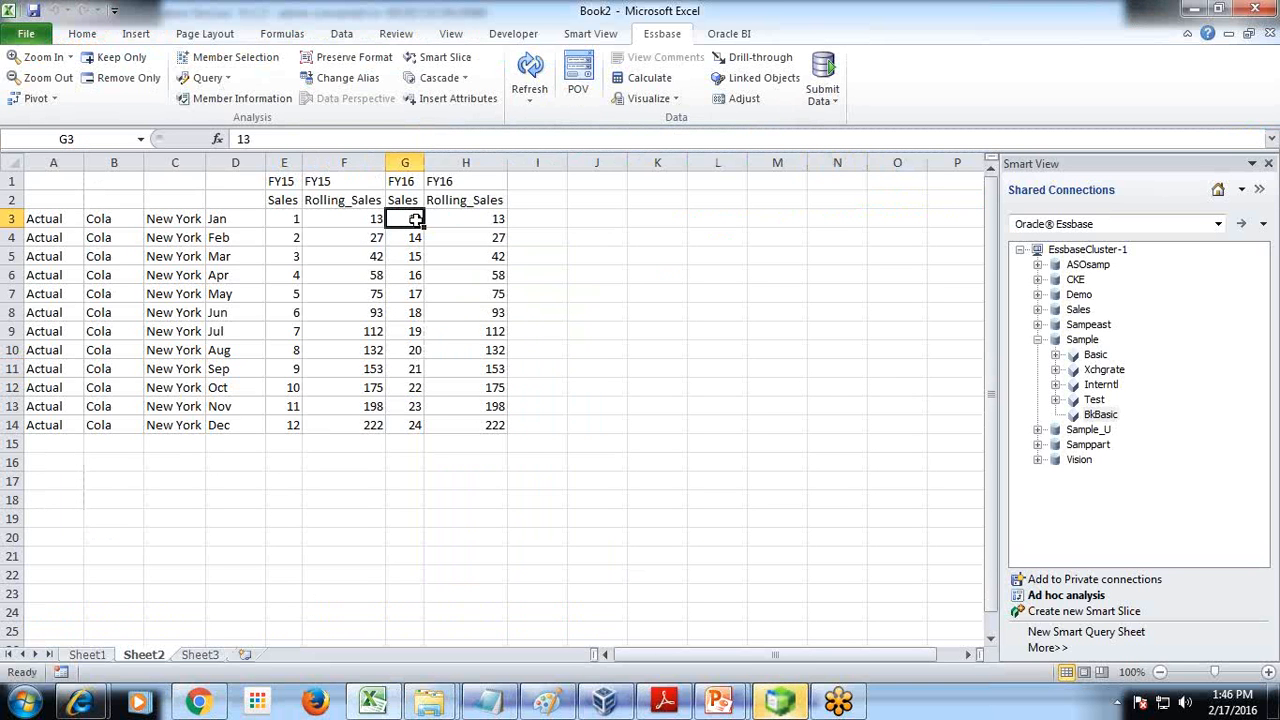
drag(416, 238, 417, 218)
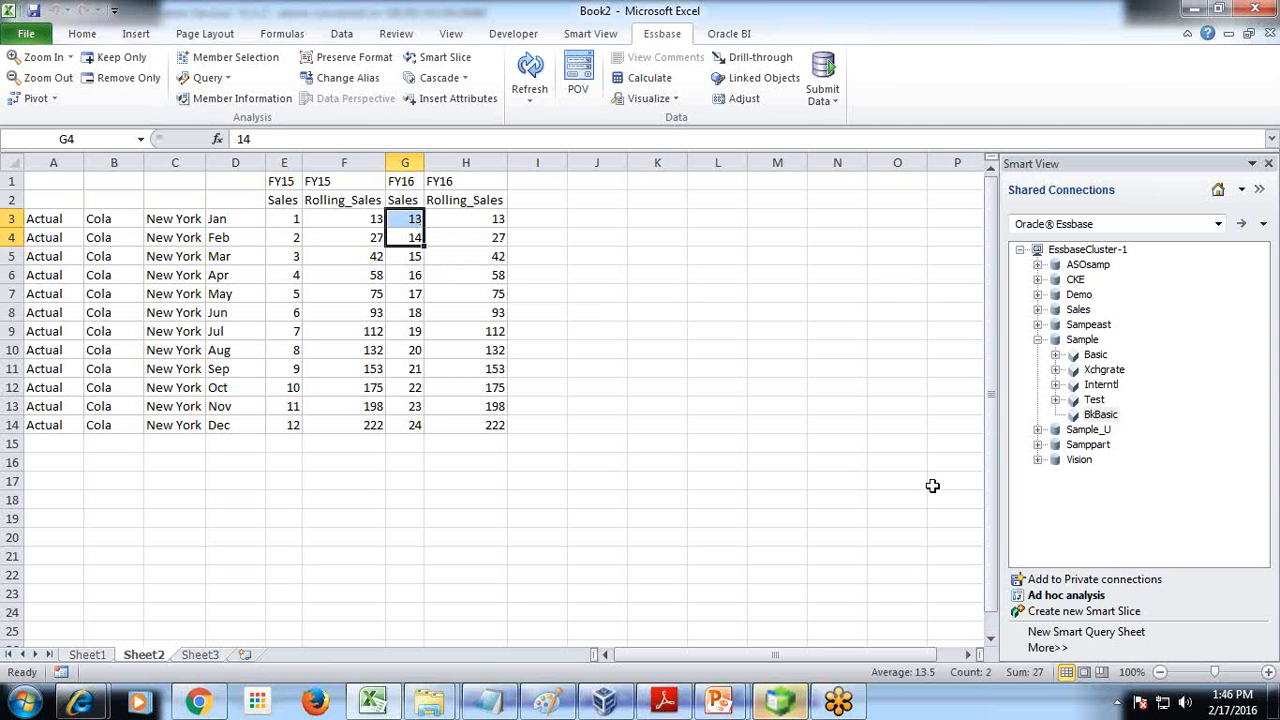
click(489, 240)
drag(400, 254, 405, 208)
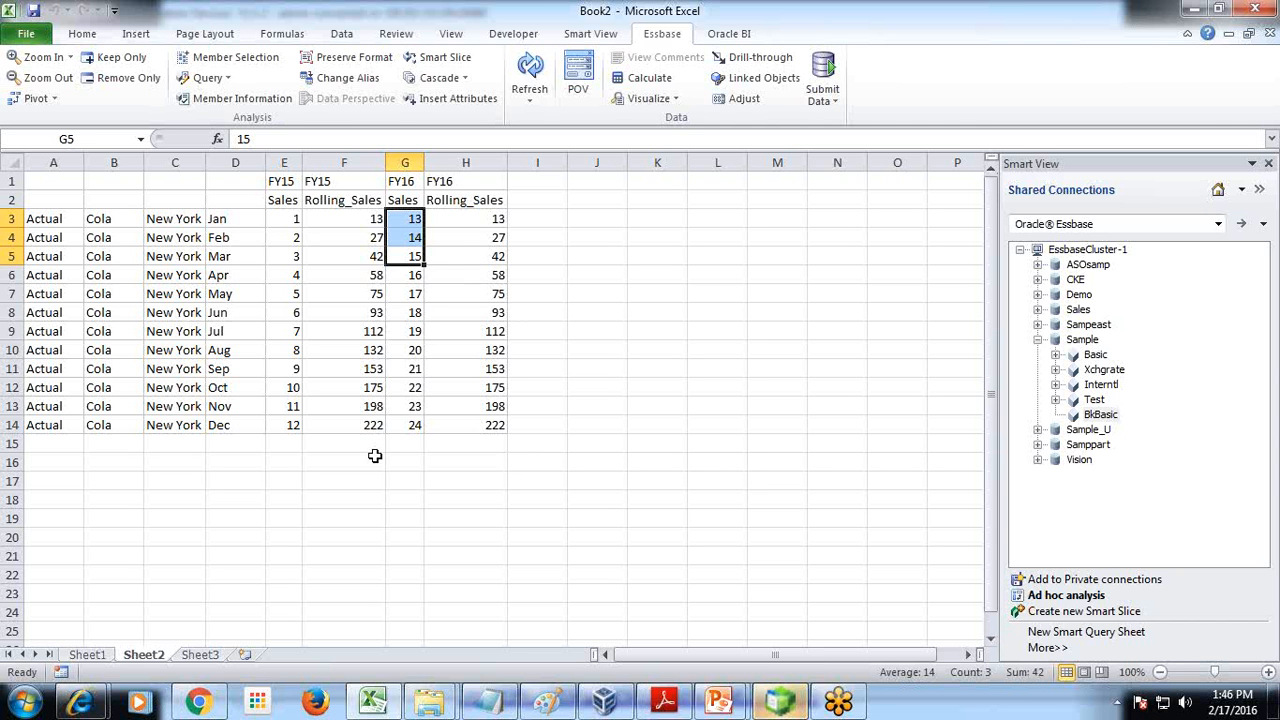
- Check the Dec FY16 Rolling_Sales value against the sum of Jan to Dec FY16 Sales and review the Rolling_Sales column
drag(410, 428, 397, 216)
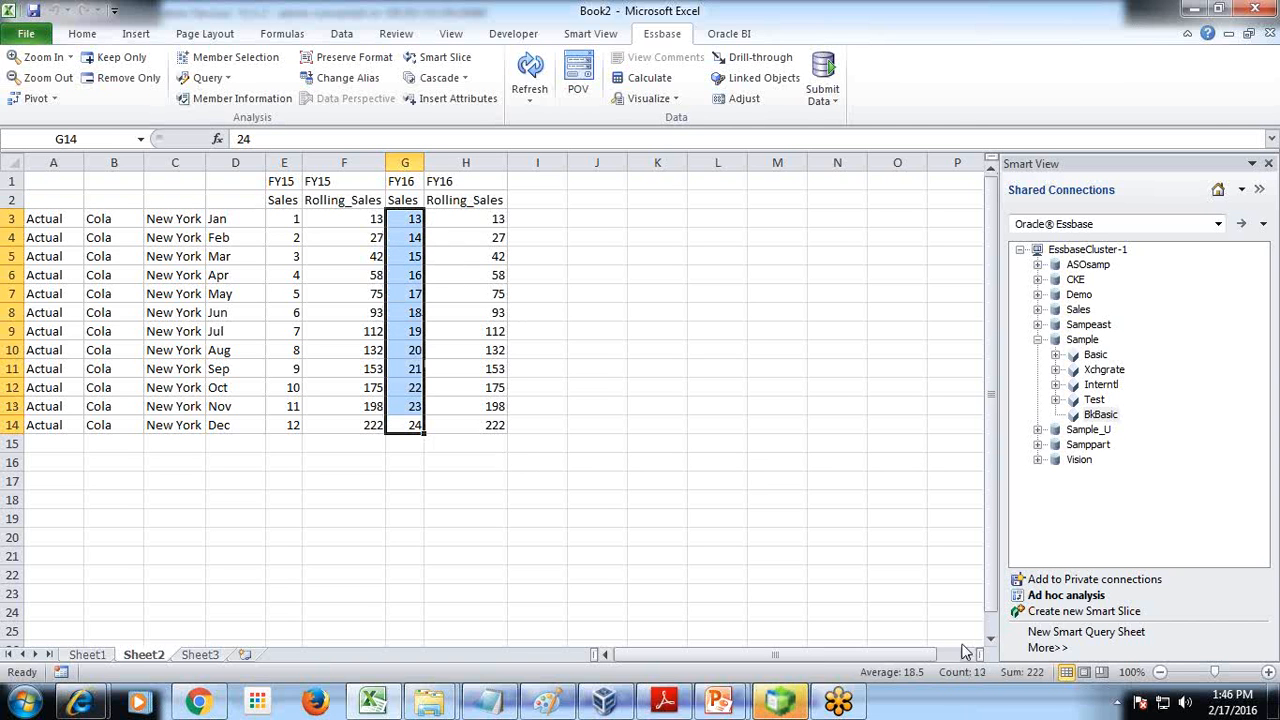
click(484, 428)
drag(480, 216, 484, 425)
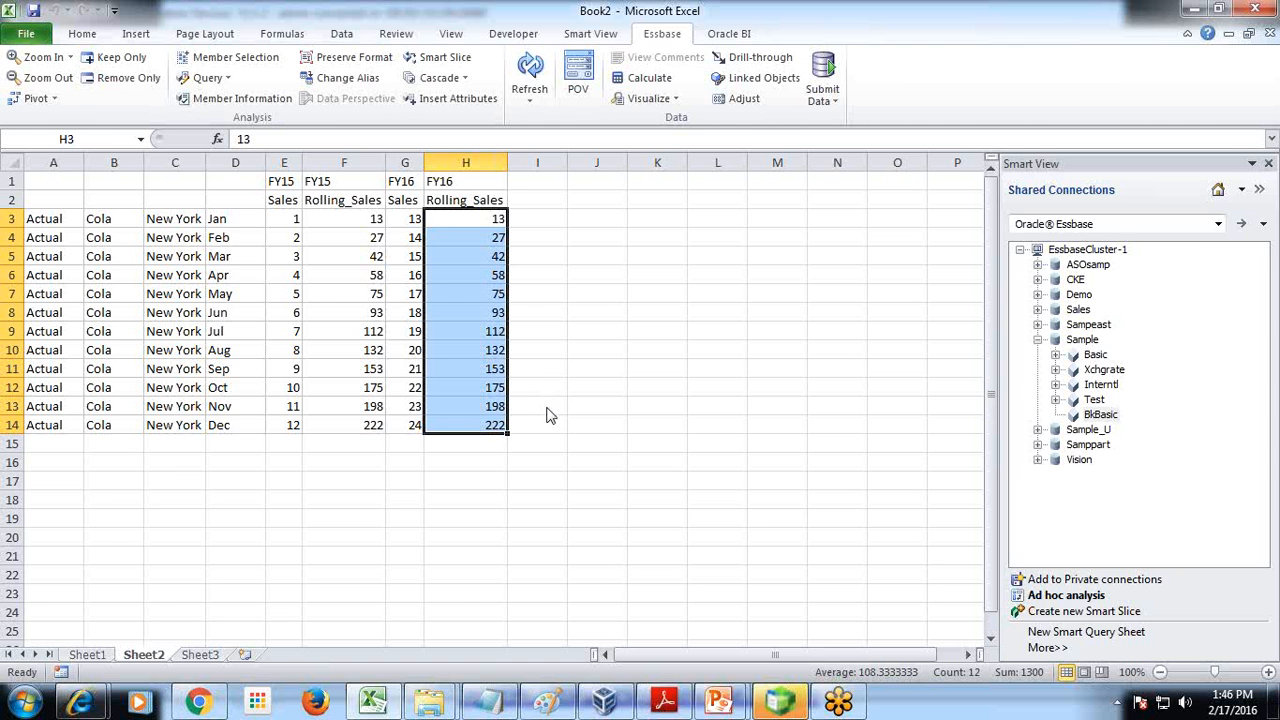
key(alt+Tab)
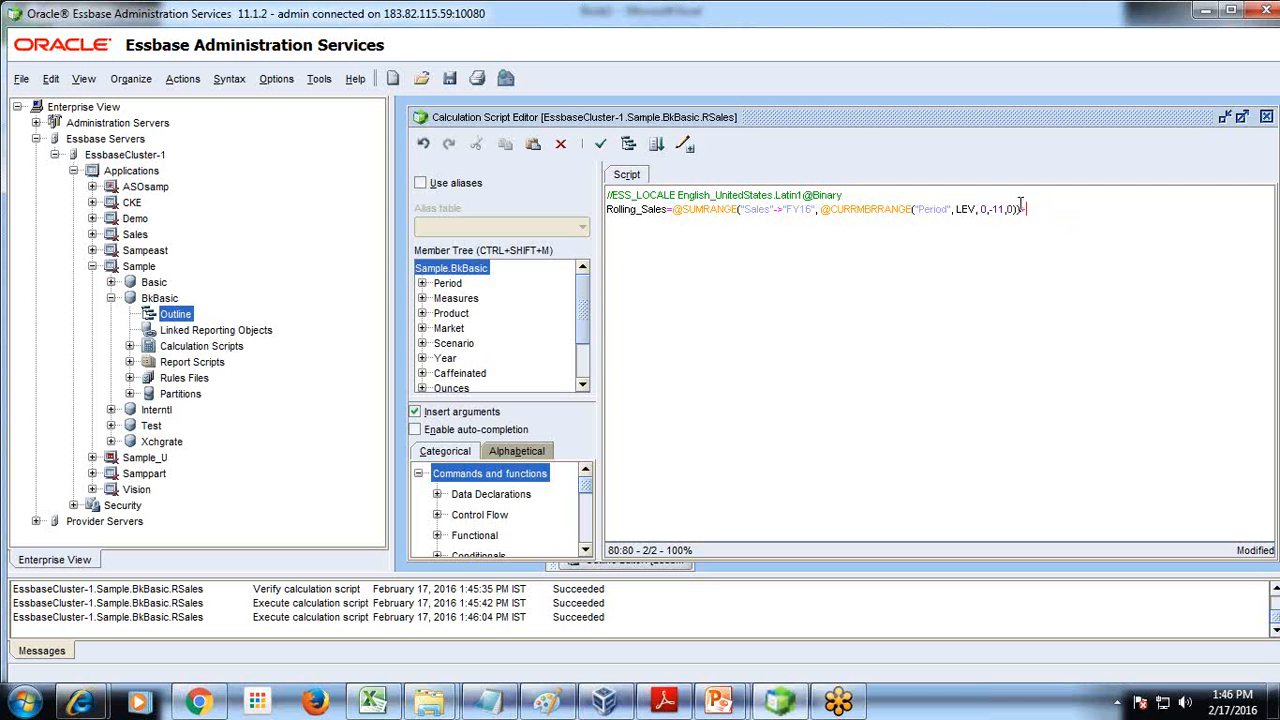
drag(1021, 205, 672, 215)
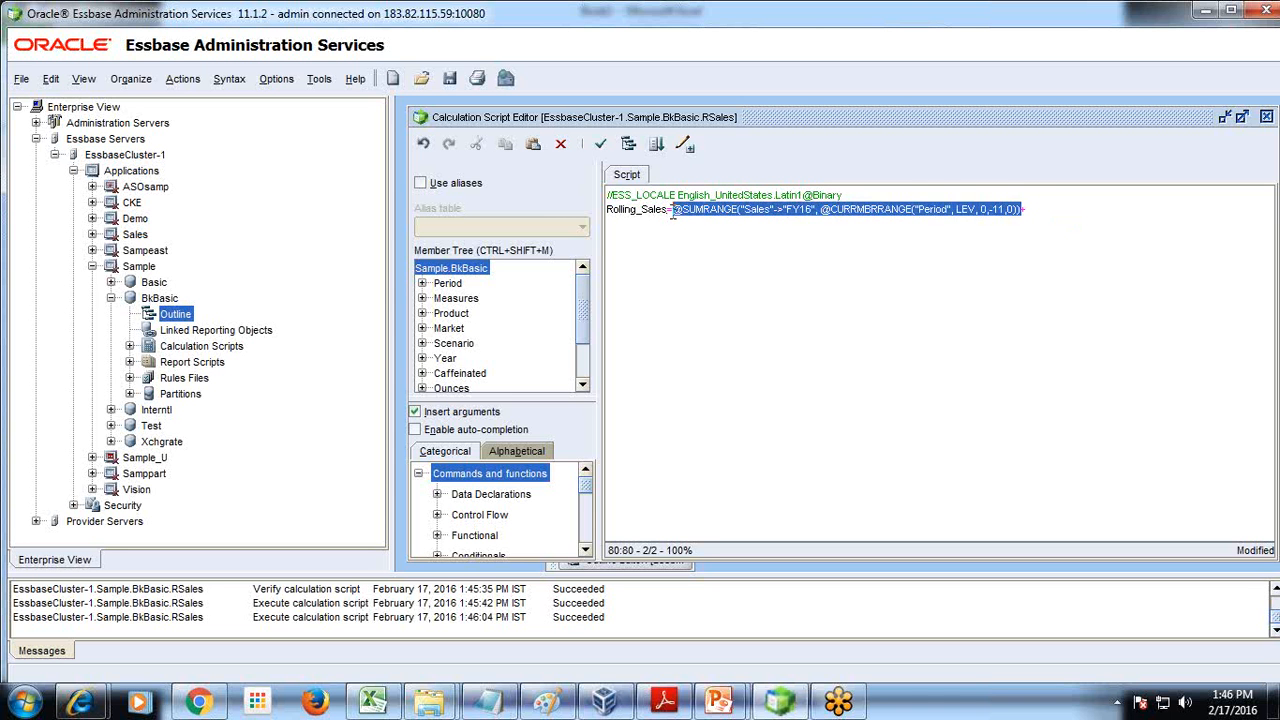
key(ctrl+c)
key(End)
text(+)
key(ctrl+v)
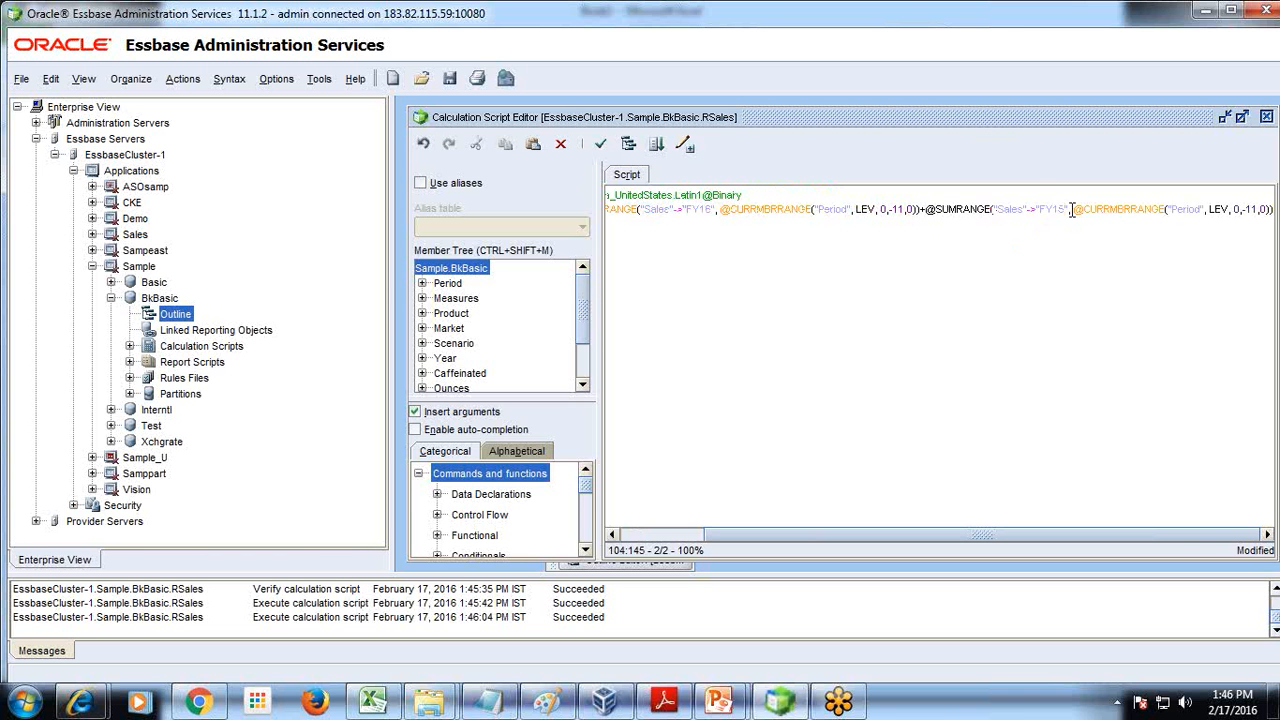
key(BackSpace)
text(5)
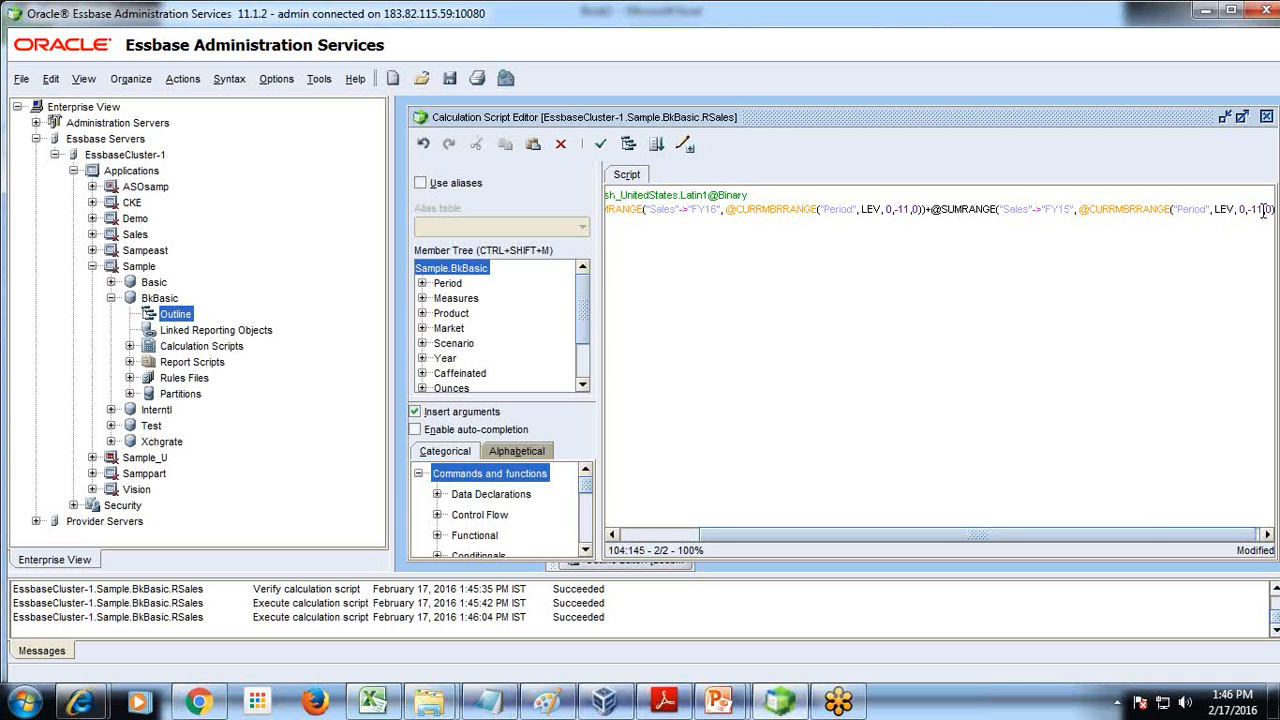
key(BackSpace)
key(BackSpace)
key(BackSpace)
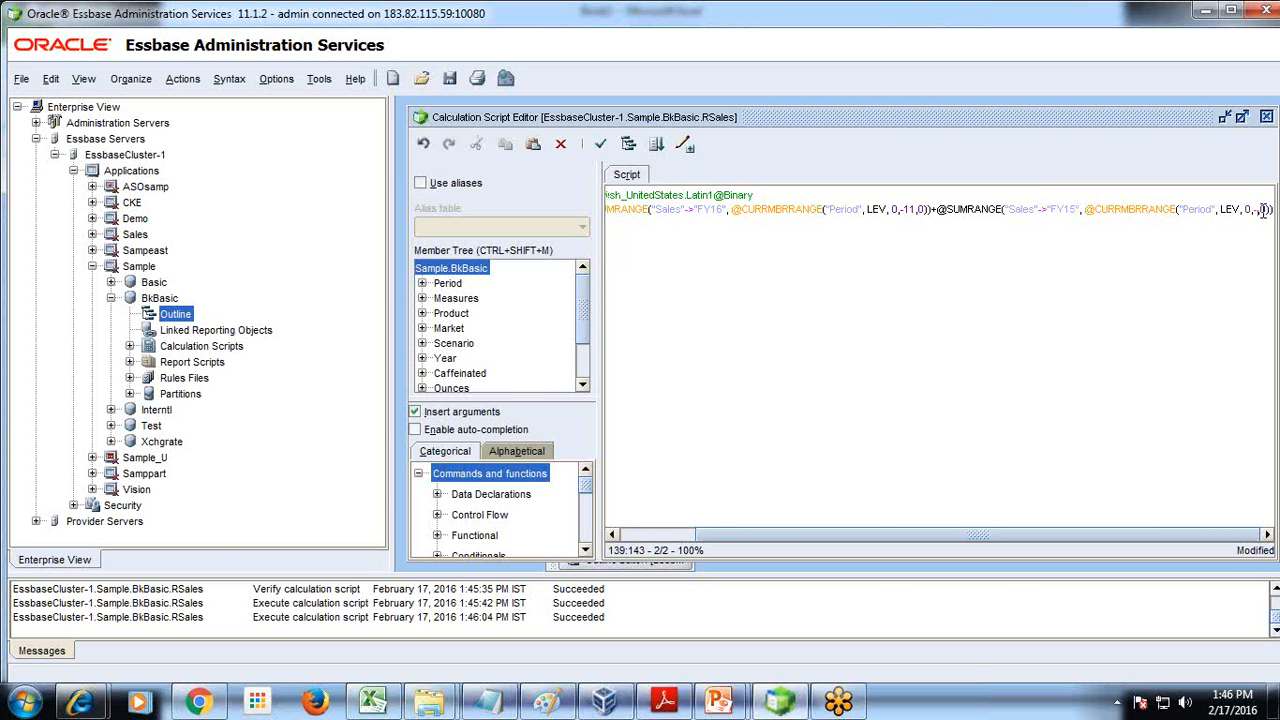
text(11)
key(Right)
key(BackSpace)
key(BackSpace)
text(,11)
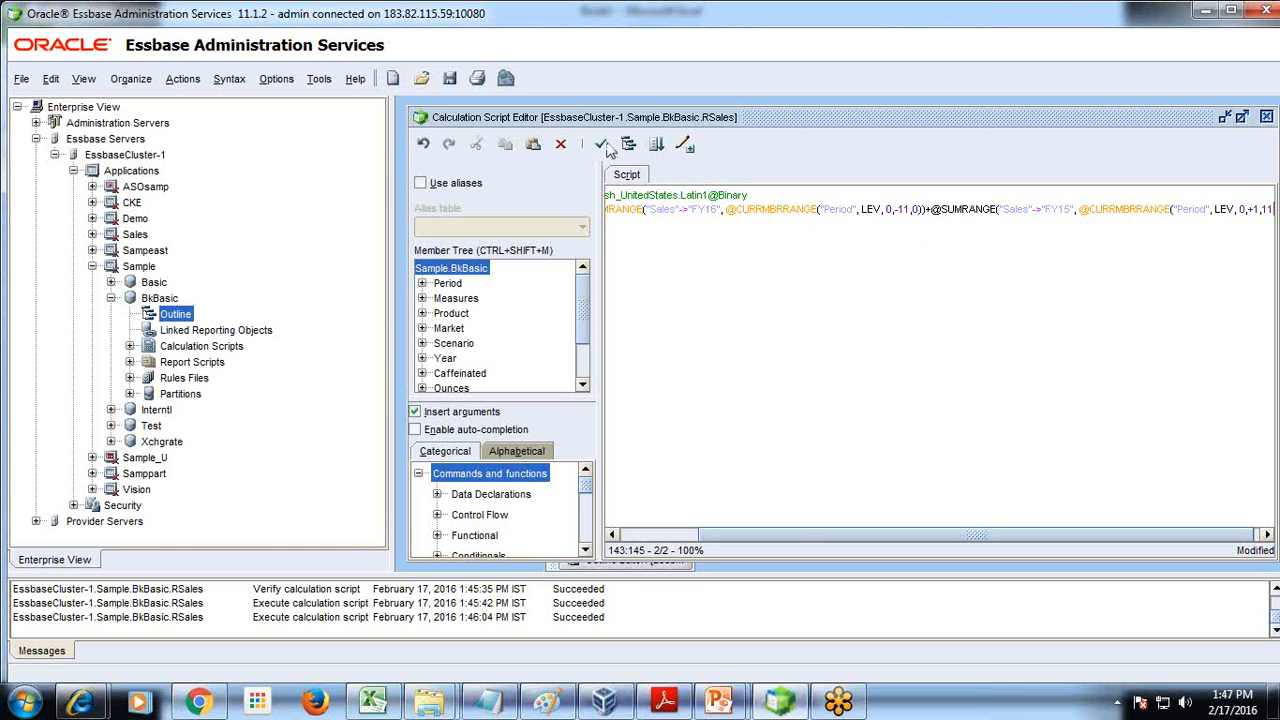
drag(1240, 213, 1276, 205)
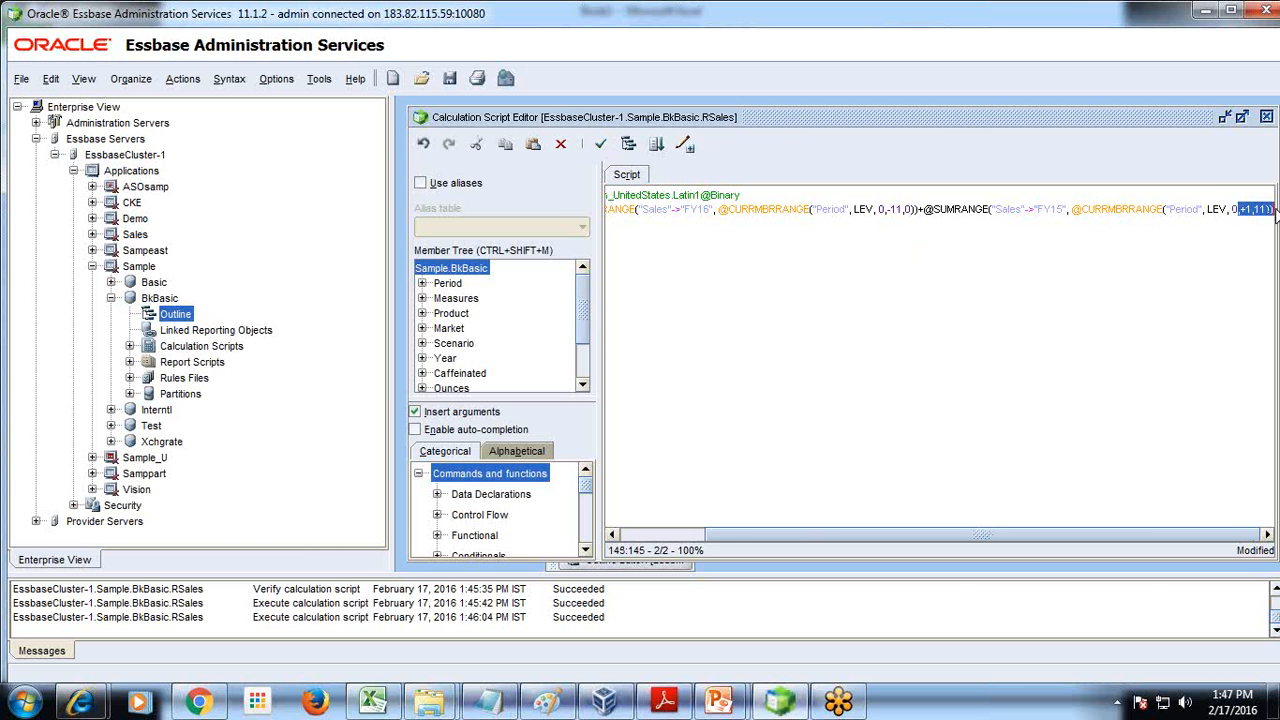
click(1172, 242)
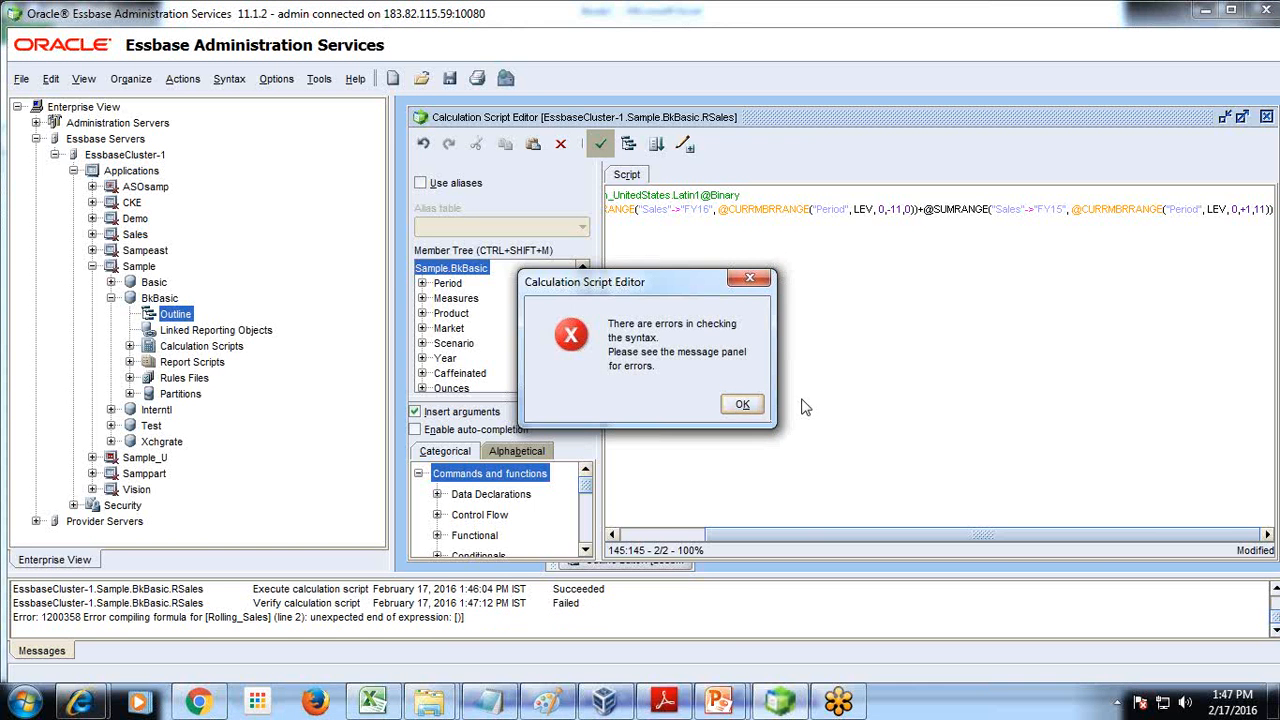
- Dismiss the syntax message, end the Rolling_Sales formula with a semicolon and validate the script again
click(742, 404)
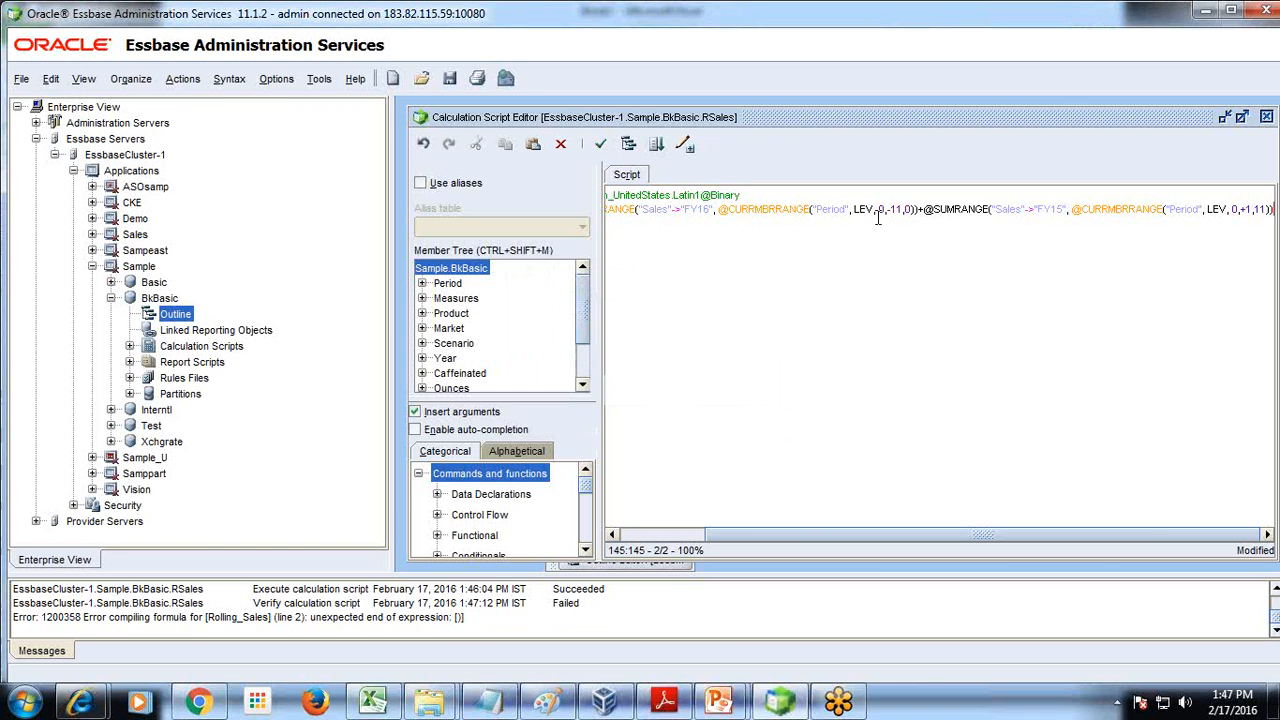
text(;)
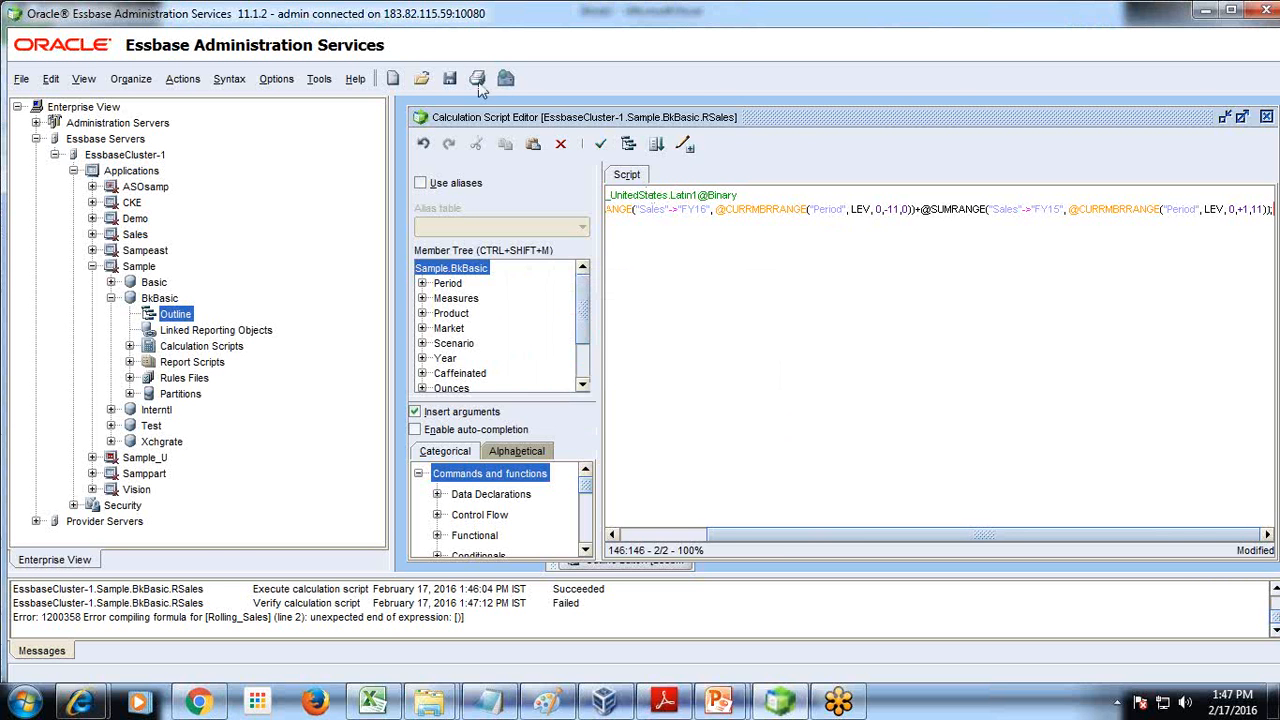
click(601, 144)
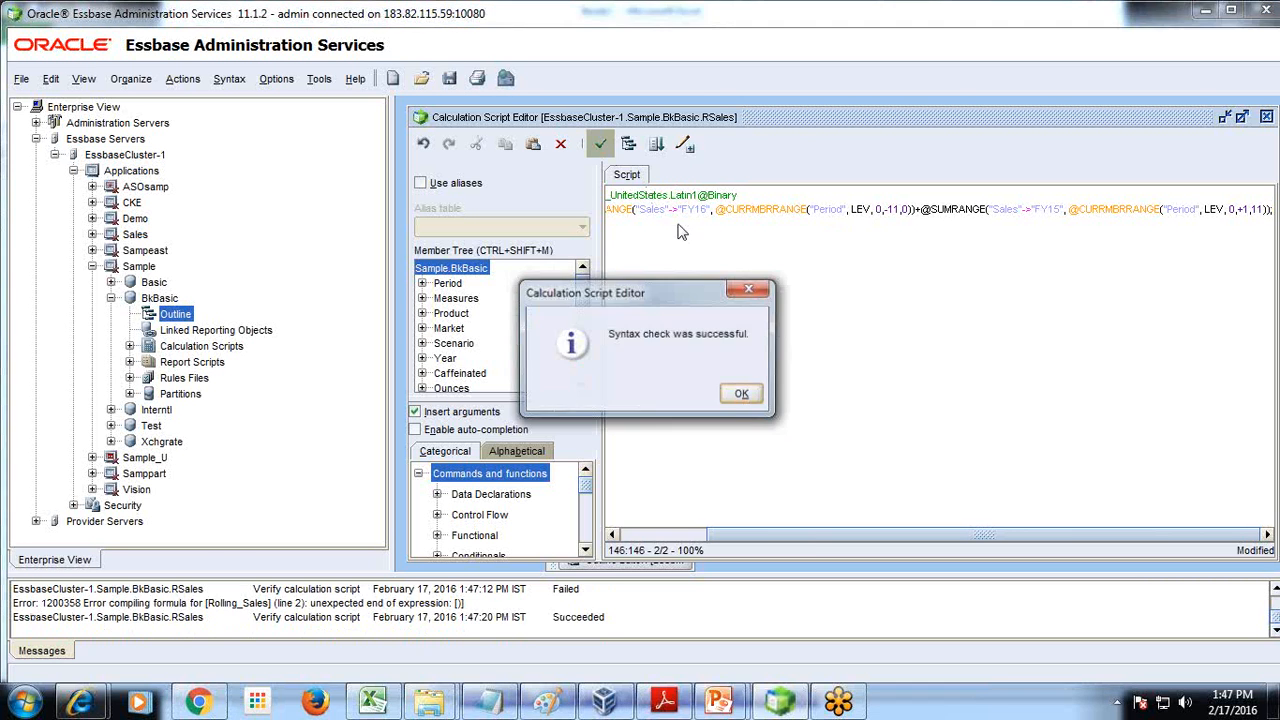
click(740, 400)
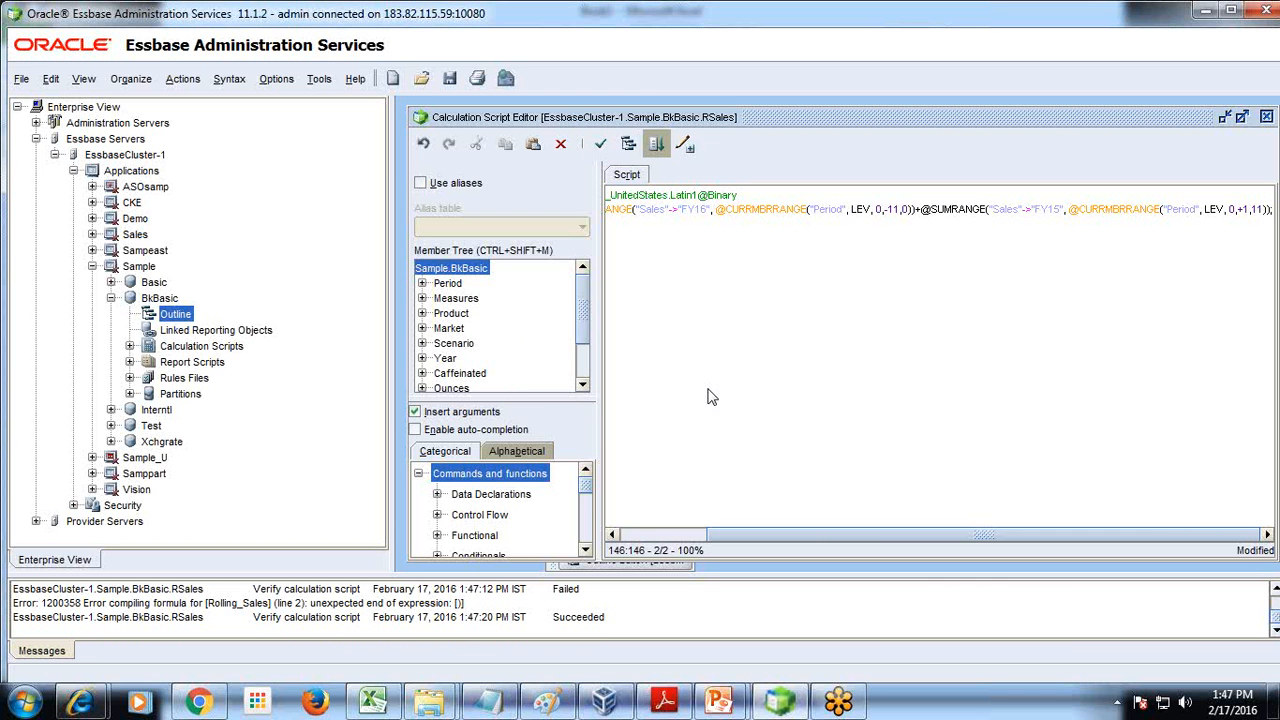
- Execute the RSales script and refresh the FY15 and FY16 grid in Excel
key(F5)
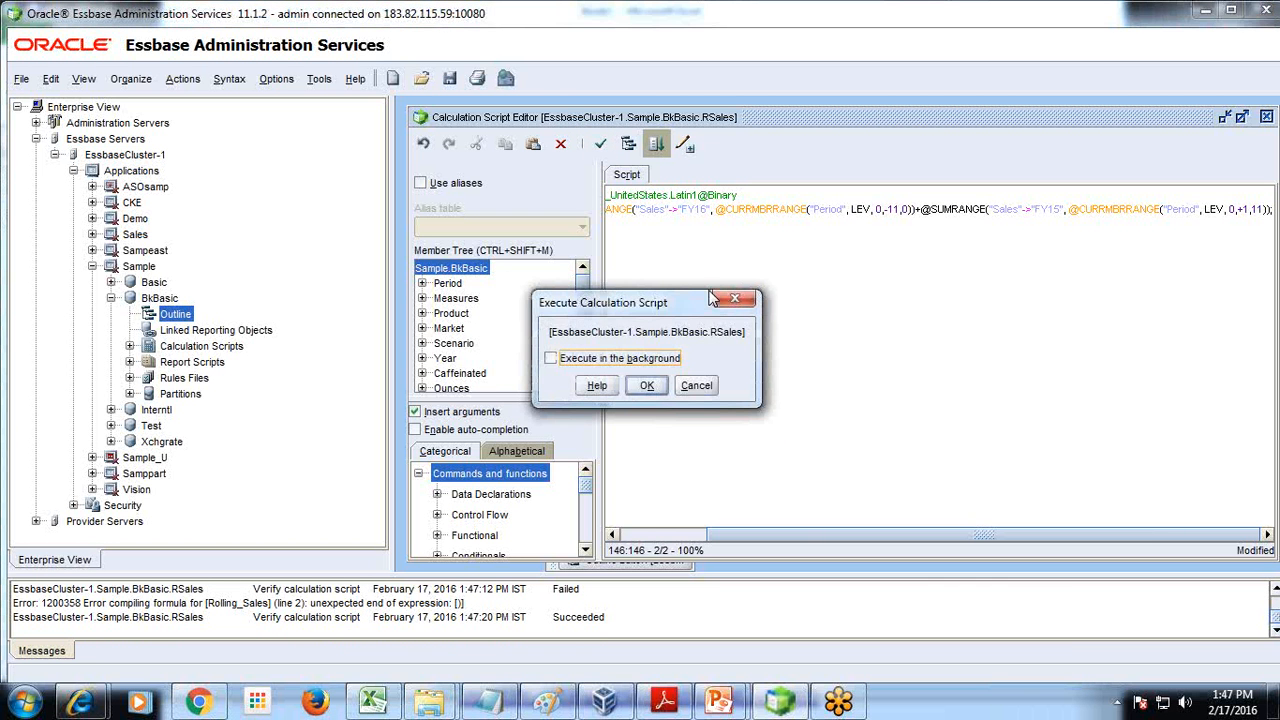
click(648, 384)
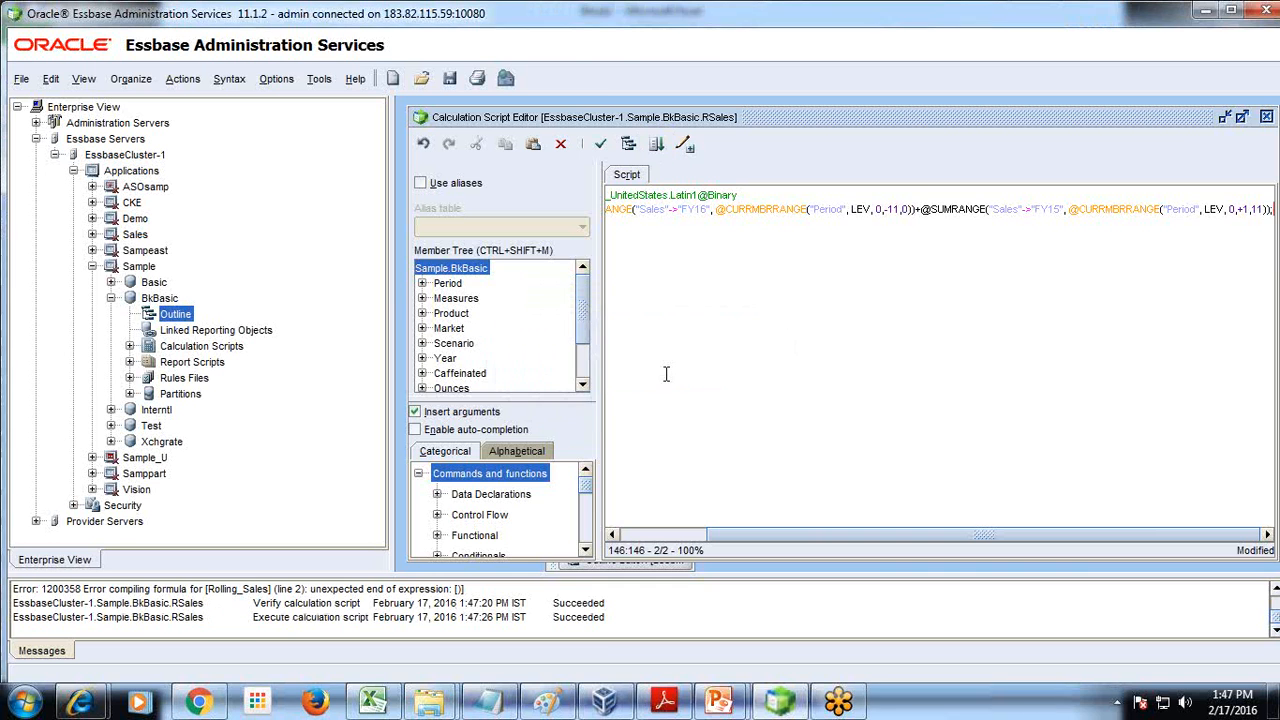
key(alt+Tab)
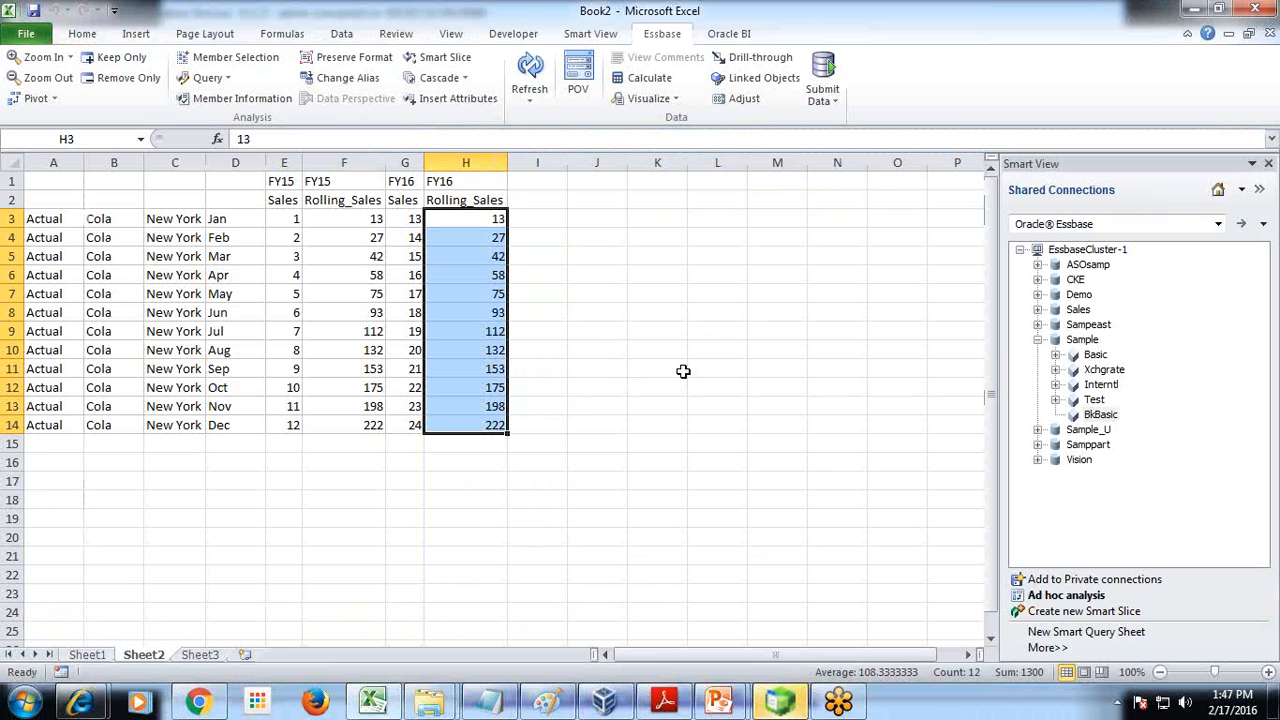
click(512, 388)
click(530, 75)
- Check the Jan FY16 Rolling_Sales value against the sum of Feb to Dec FY15 Sales and Jan FY16 Sales
click(498, 218)
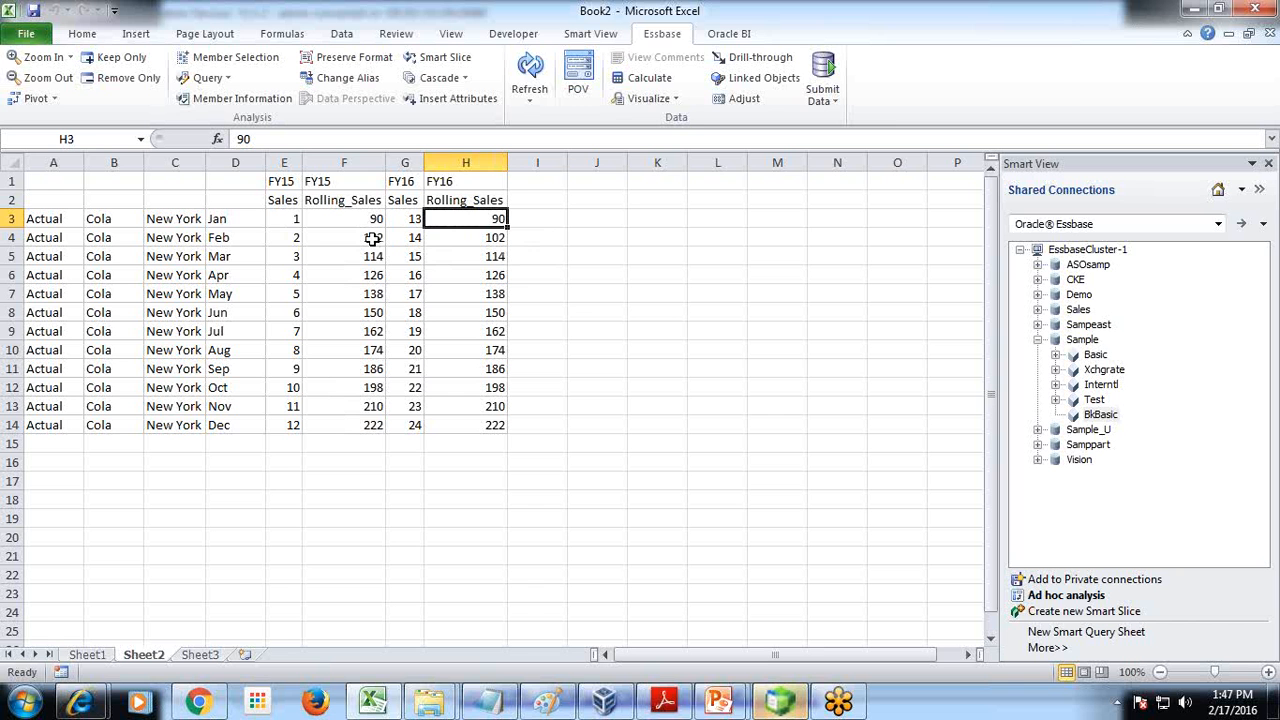
drag(287, 237, 295, 424)
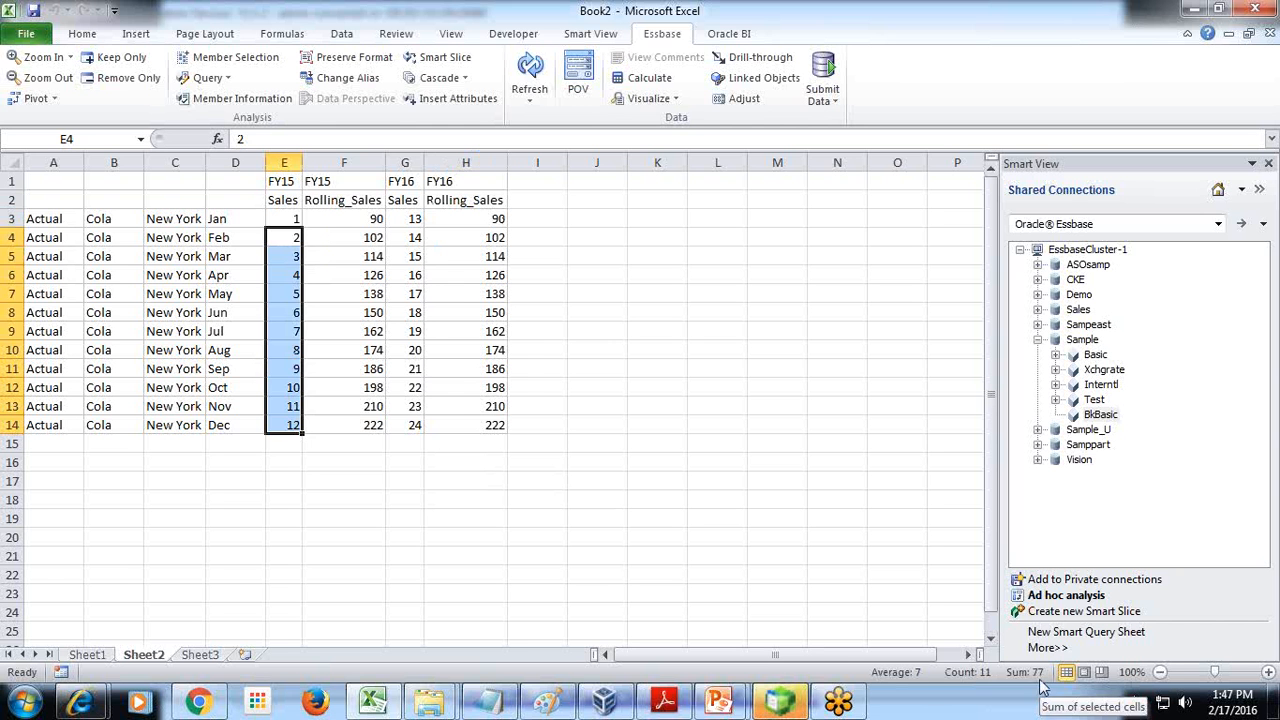
ctrl+click(404, 218)
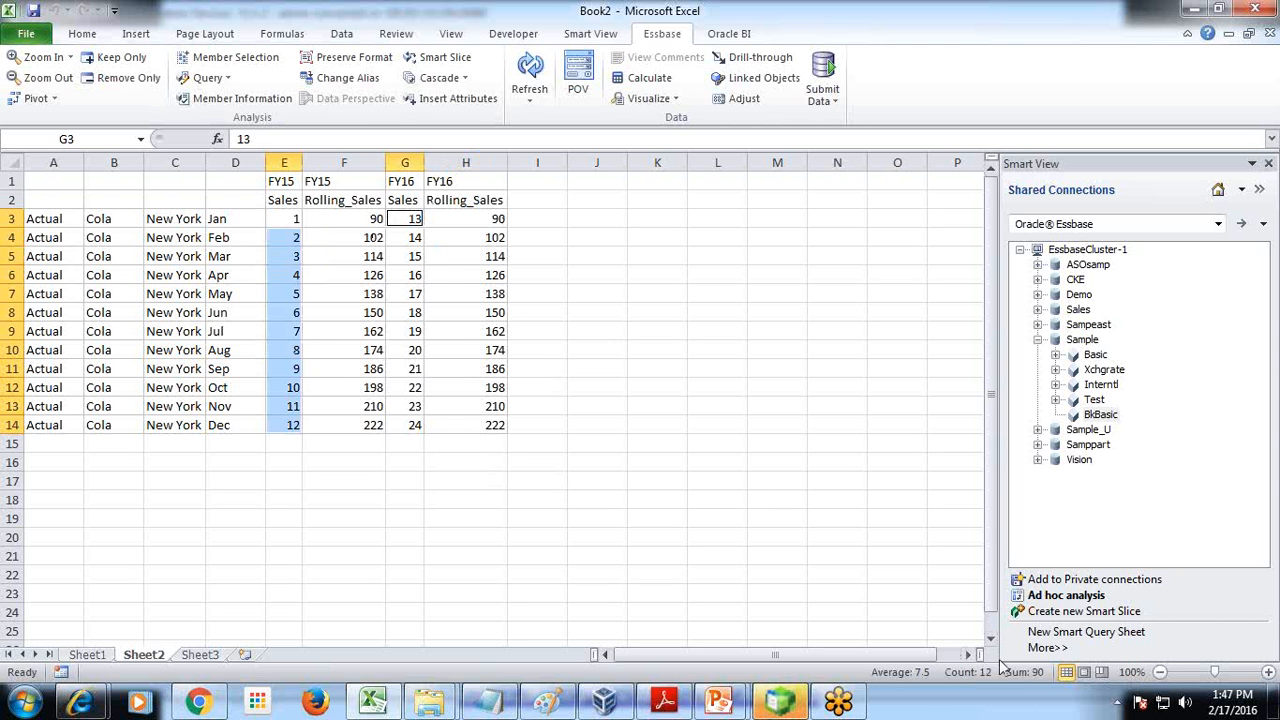
click(502, 219)
click(413, 222)
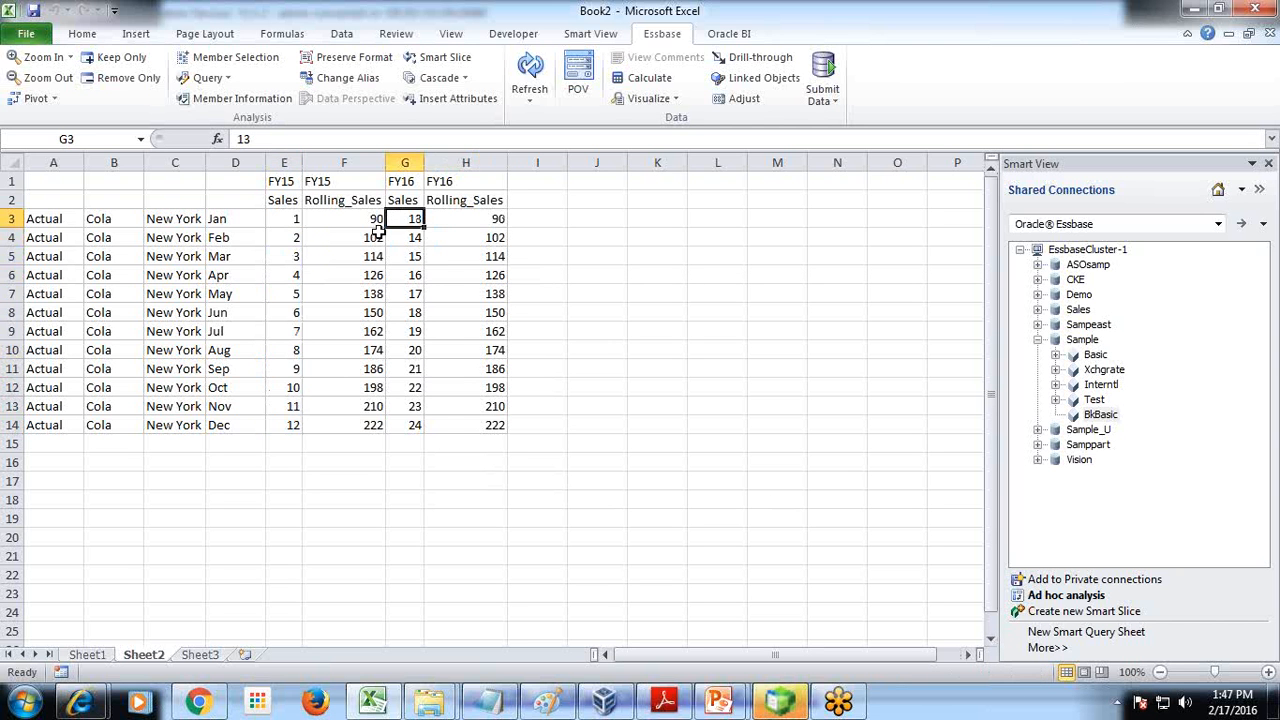
drag(290, 240, 276, 425)
ctrl+click(413, 218)
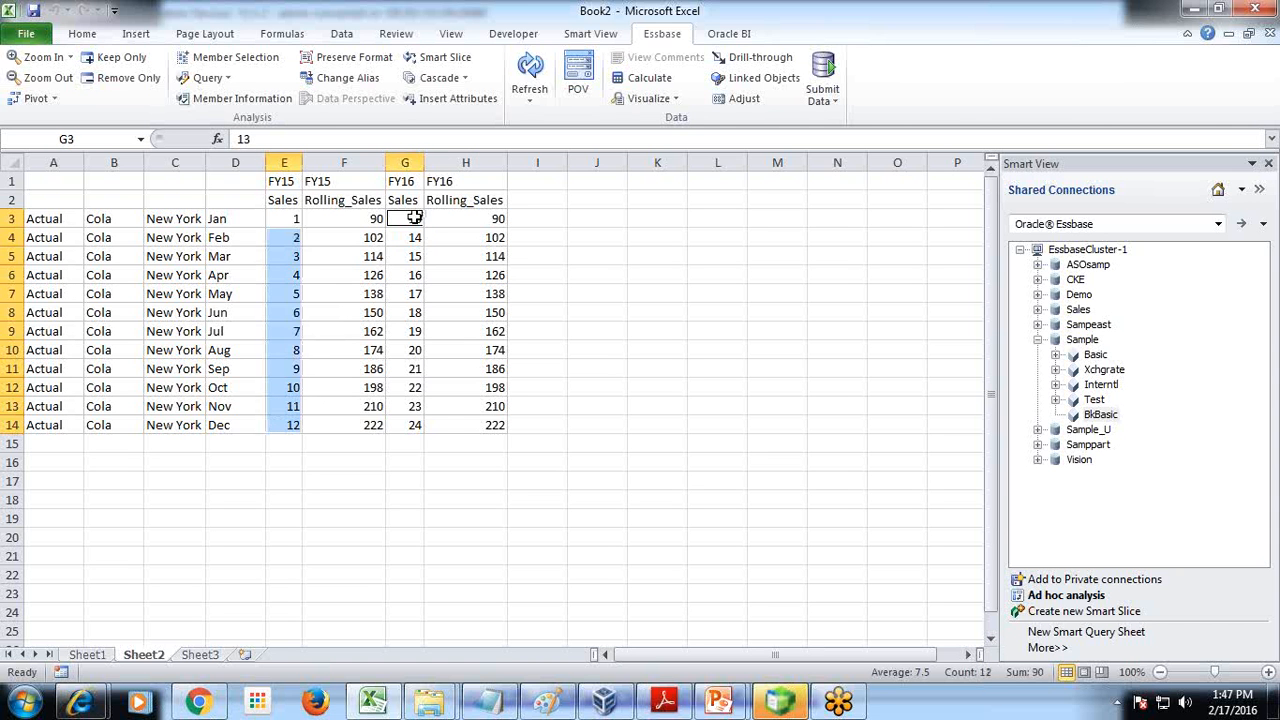
click(475, 218)
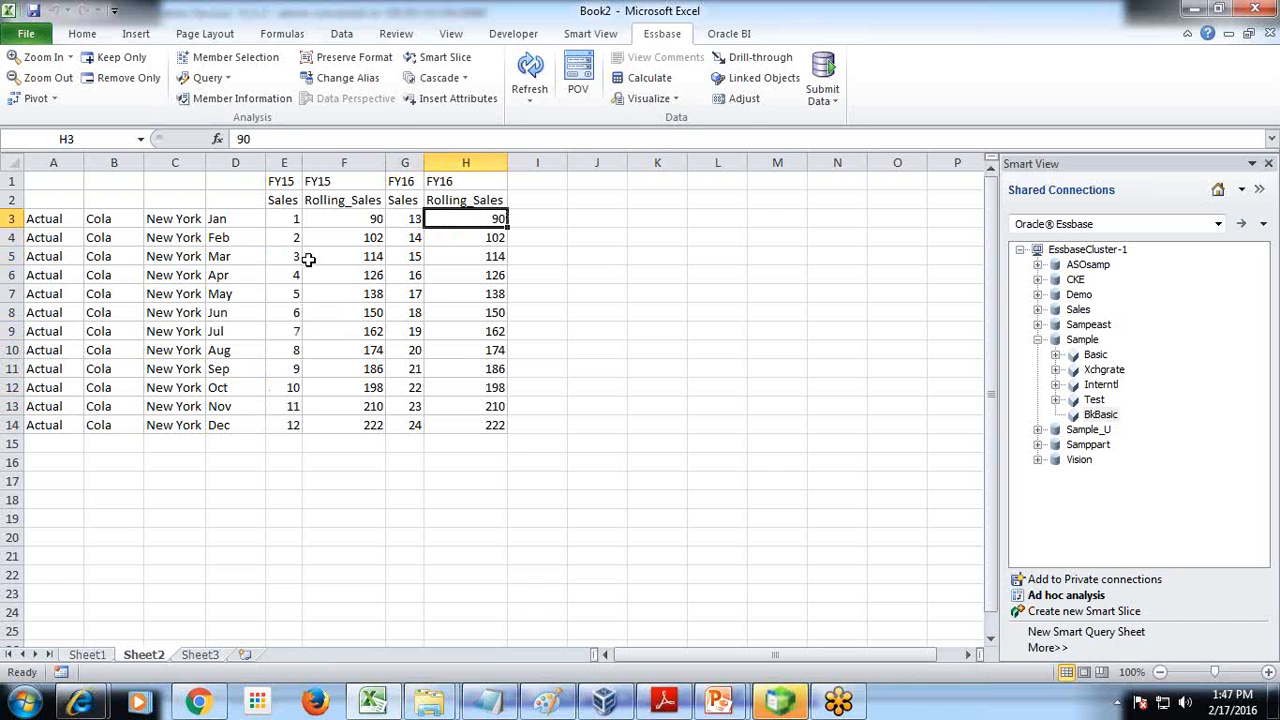
- Check the Feb FY16 Rolling_Sales value against the sum of Mar to Dec FY15 Sales and Jan to Feb FY16 Sales
drag(290, 257, 288, 425)
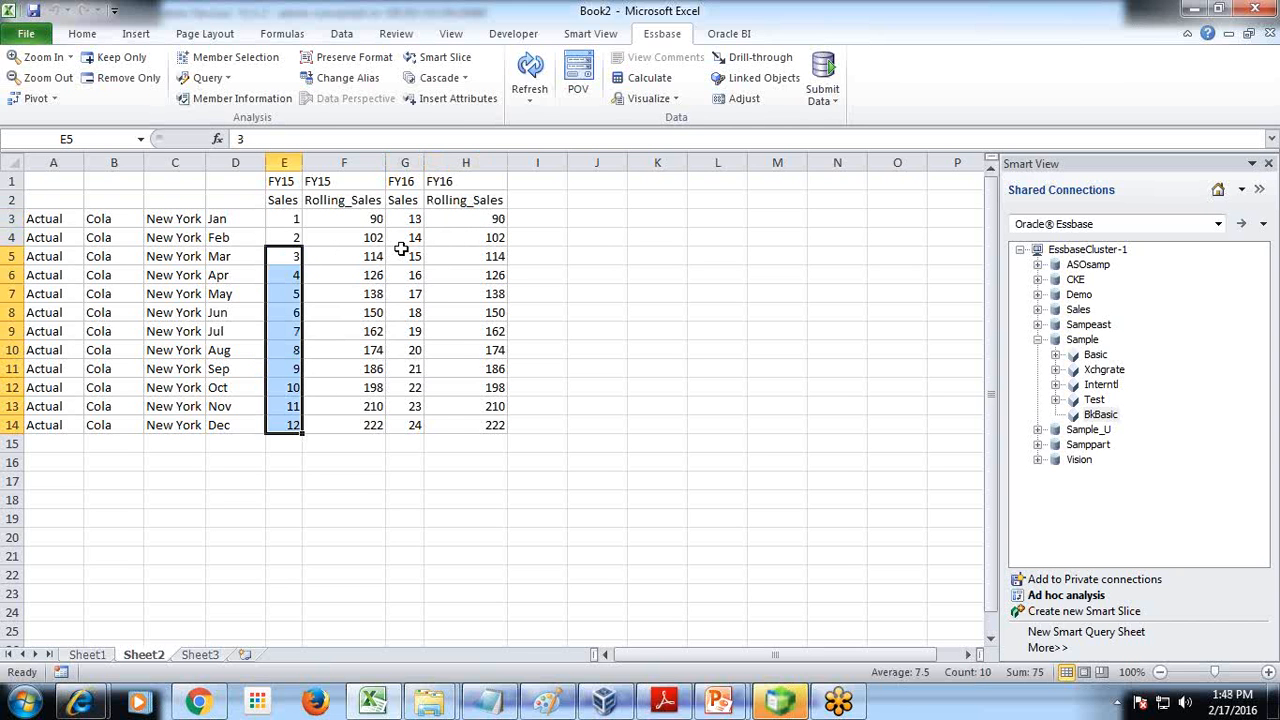
drag(413, 219, 418, 242)
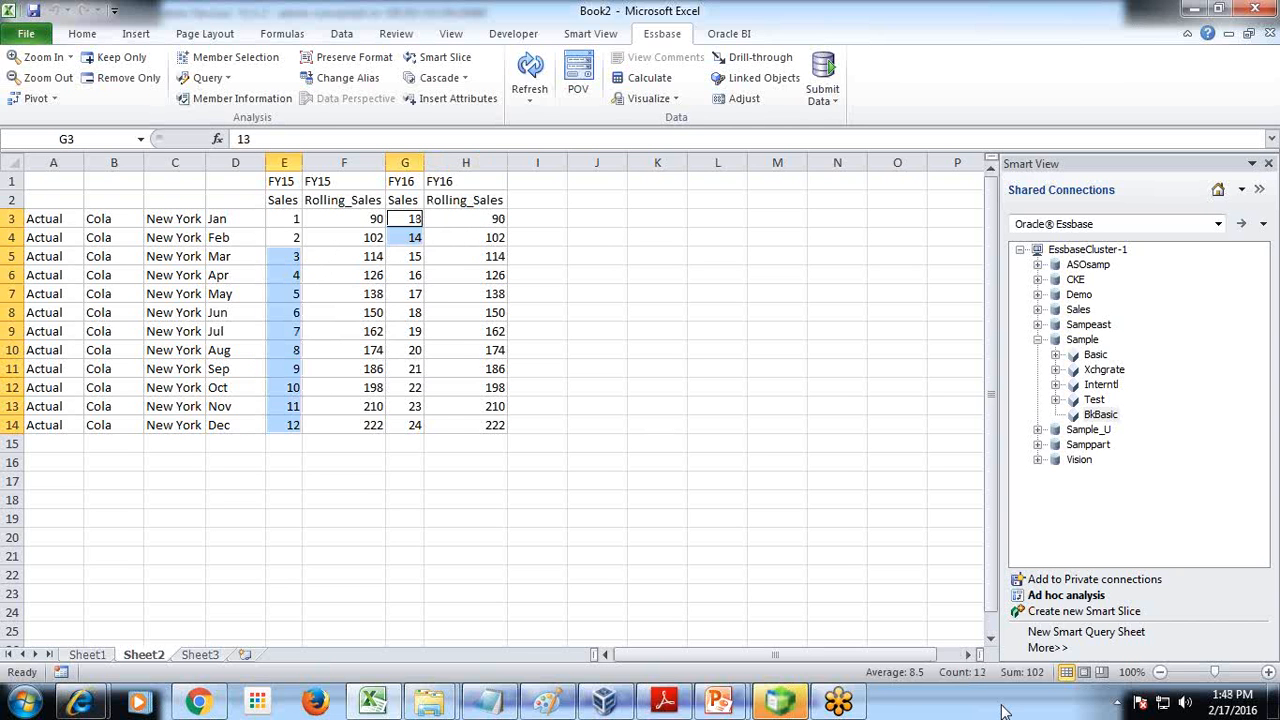
click(497, 239)
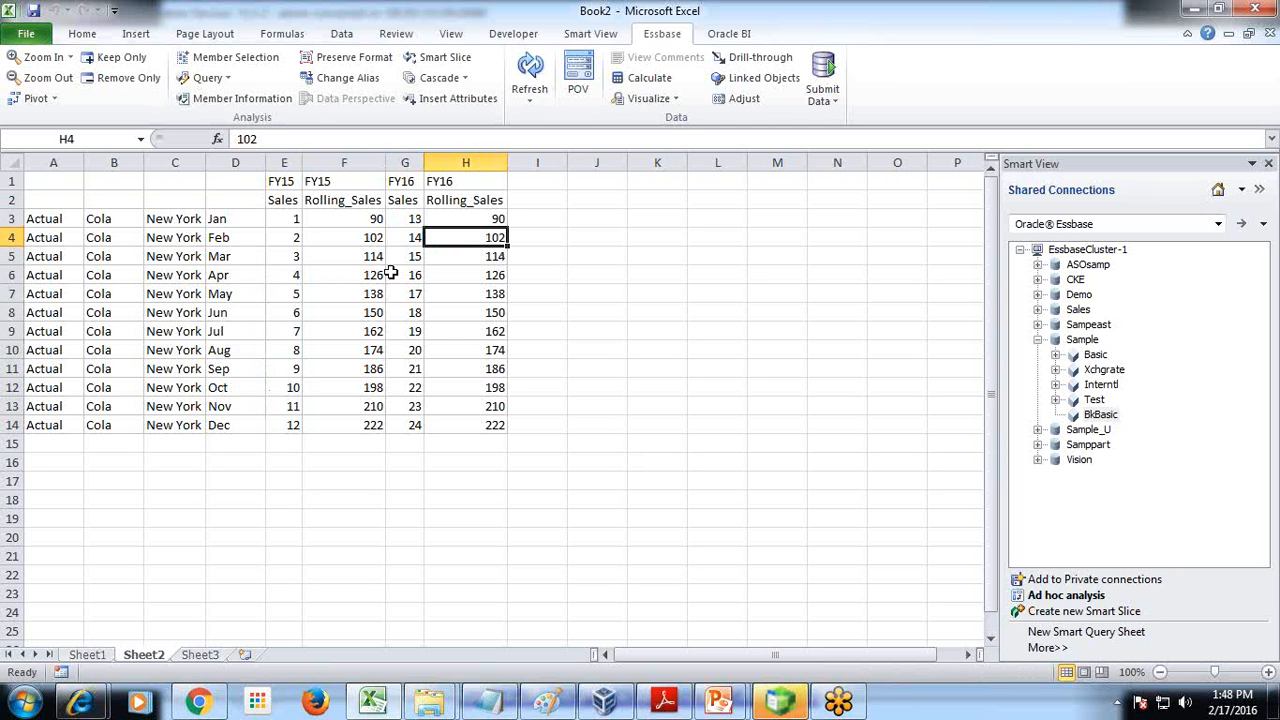
- Check the Mar FY16 Rolling_Sales value against the sum of Apr to Dec FY15 Sales and Jan to Mar FY16 Sales
click(486, 256)
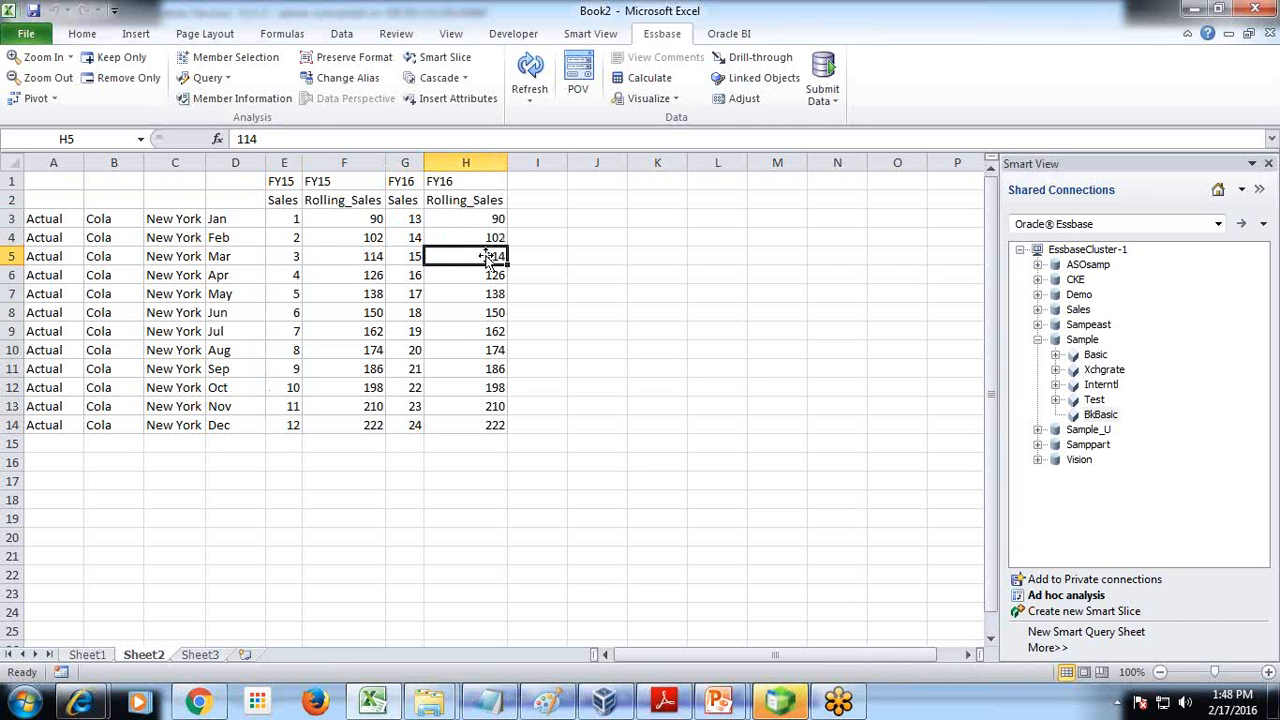
drag(288, 256, 284, 425)
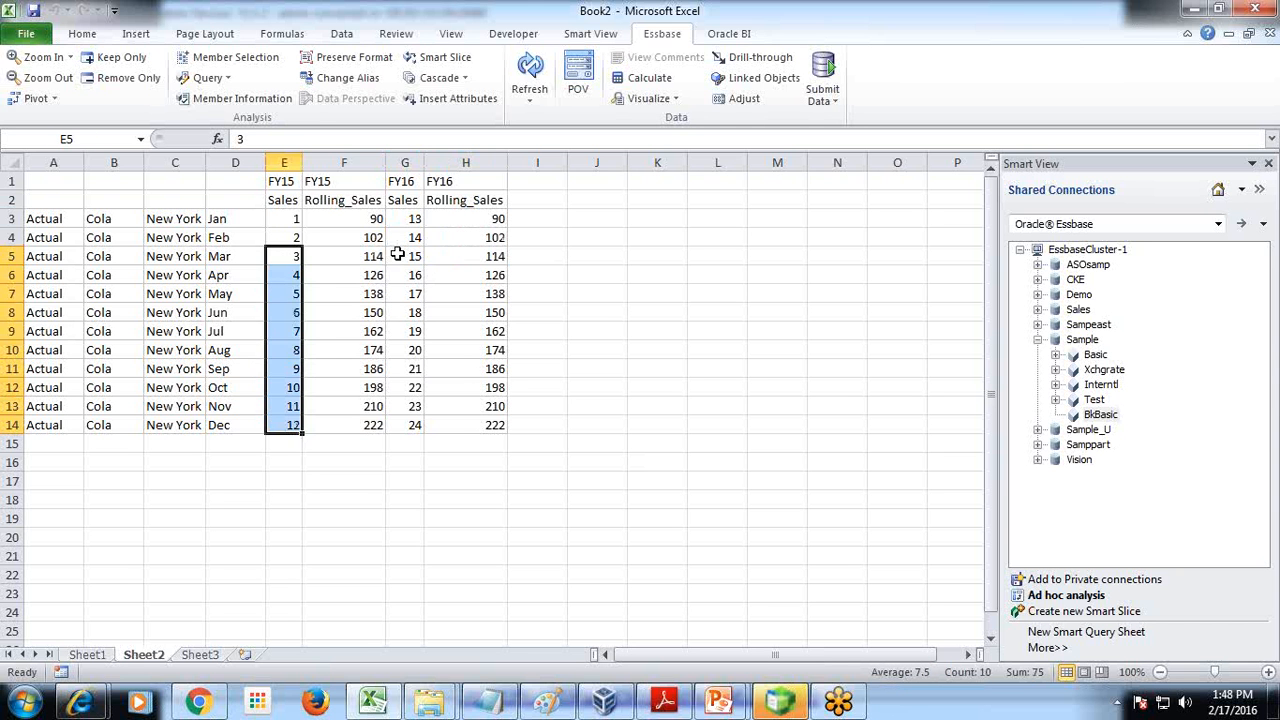
ctrl+drag(414, 218, 414, 256)
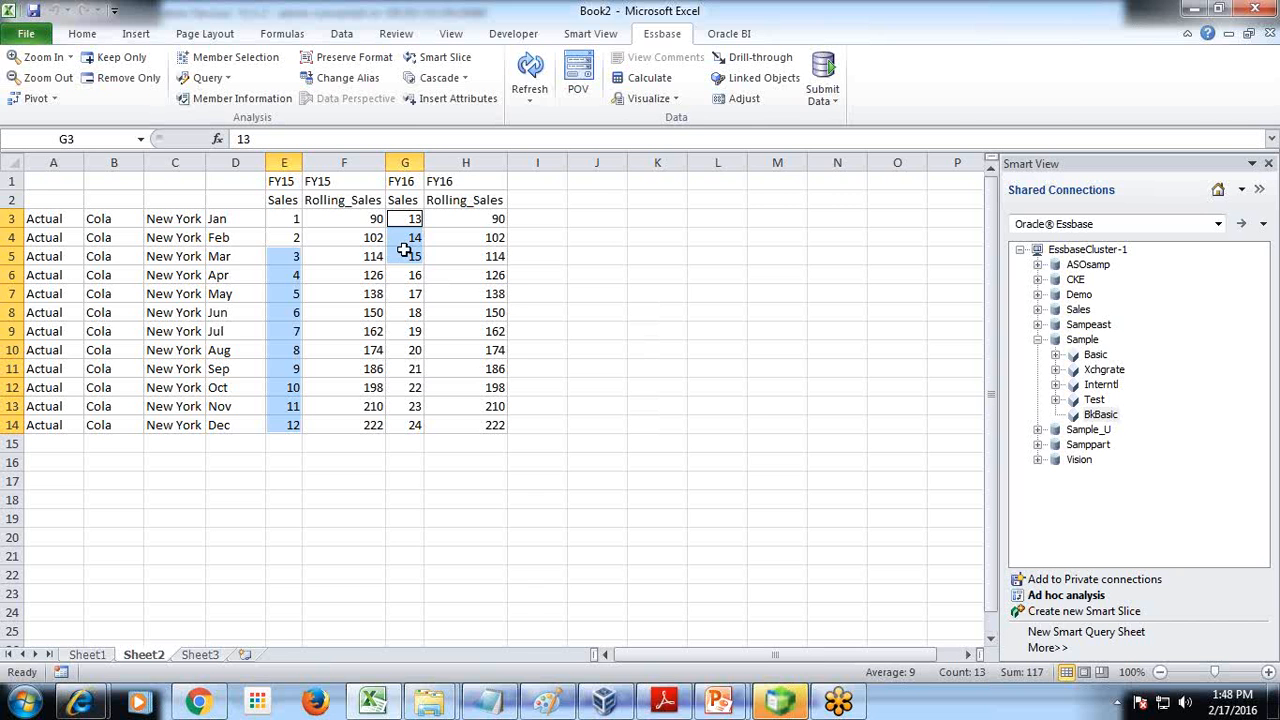
click(408, 256)
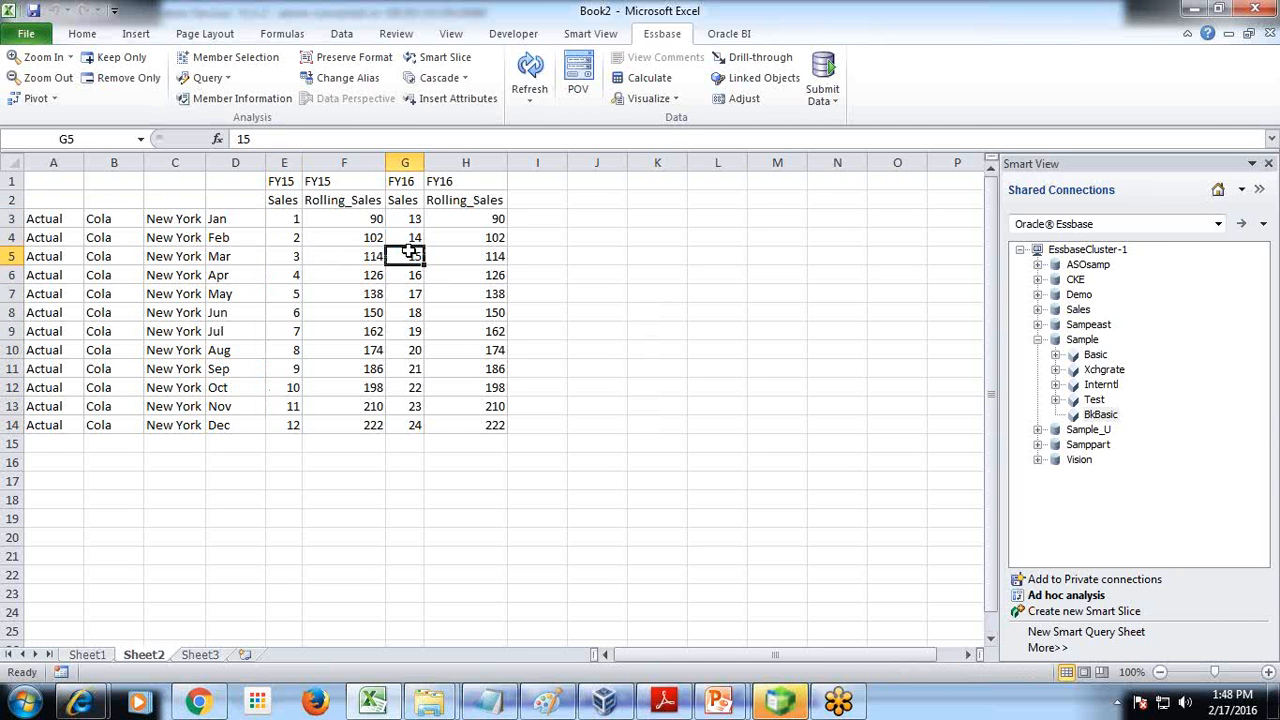
drag(290, 274, 294, 426)
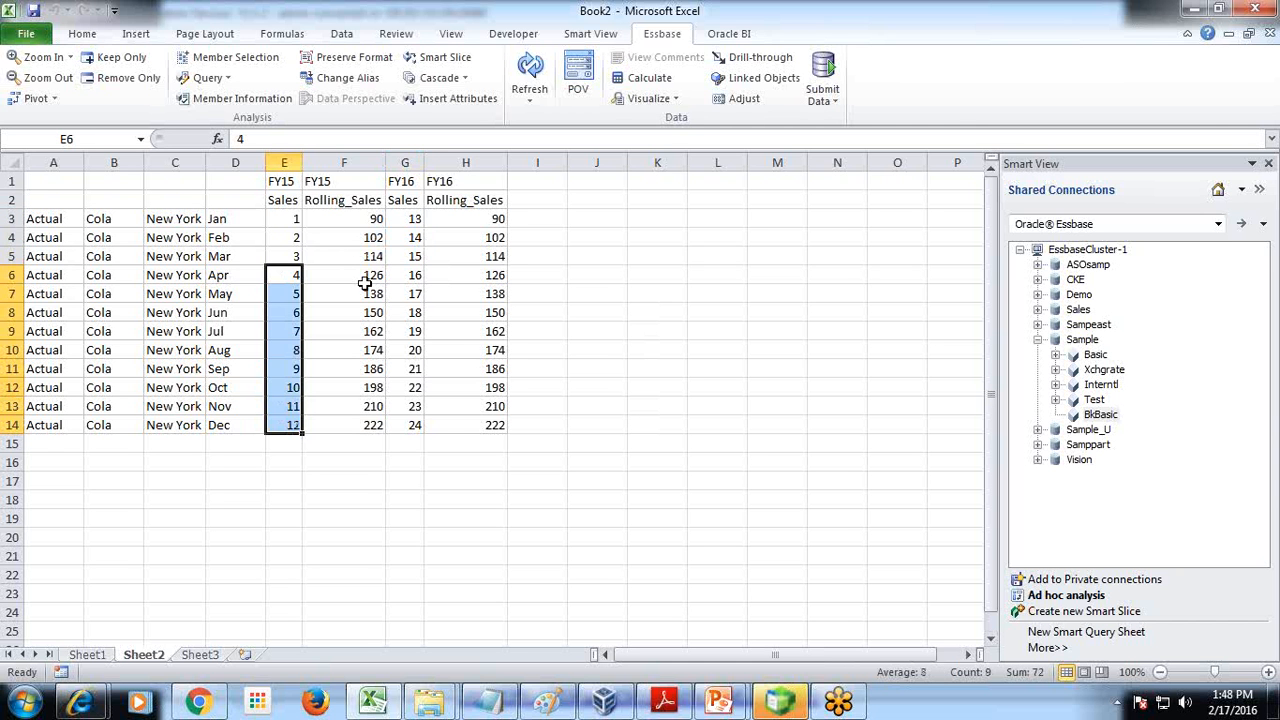
ctrl+drag(410, 219, 413, 254)
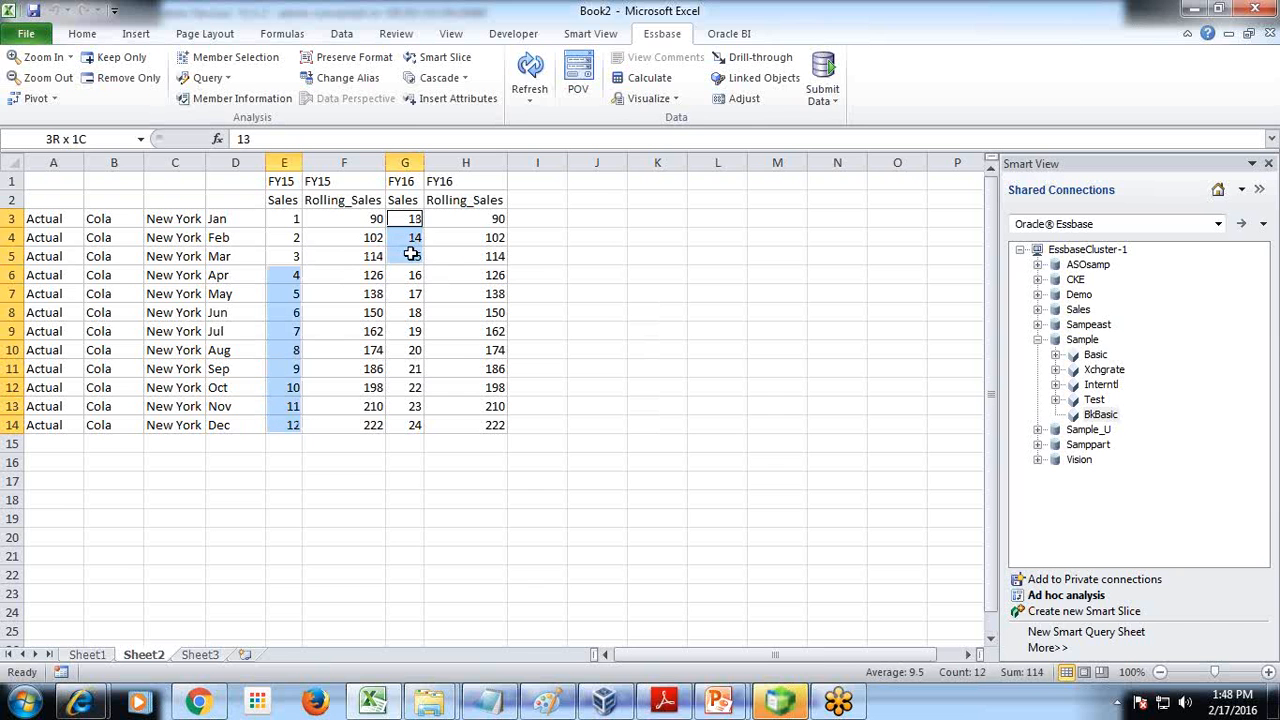
click(495, 258)
- Check the Apr FY16 Rolling_Sales value against the sum of May to Dec FY15 Sales and Jan to Apr FY16 Sales
click(416, 277)
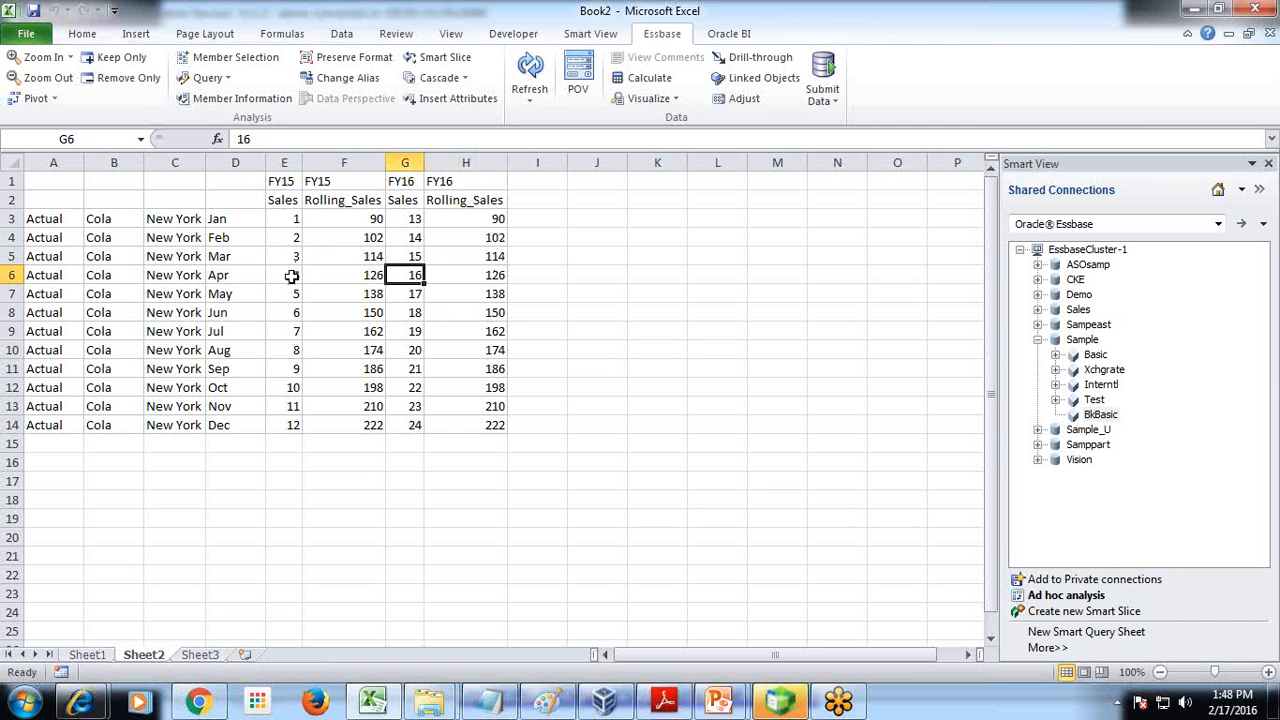
drag(283, 405, 286, 424)
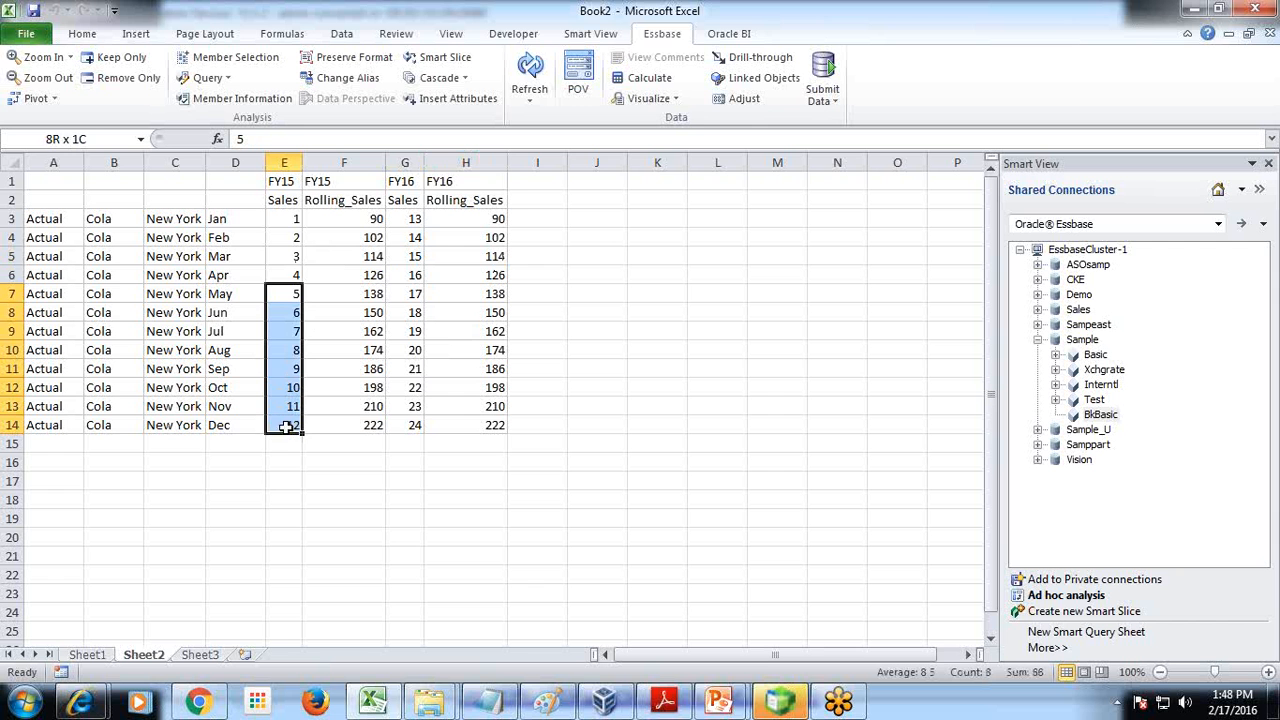
ctrl+click(410, 219)
drag(414, 226, 414, 257)
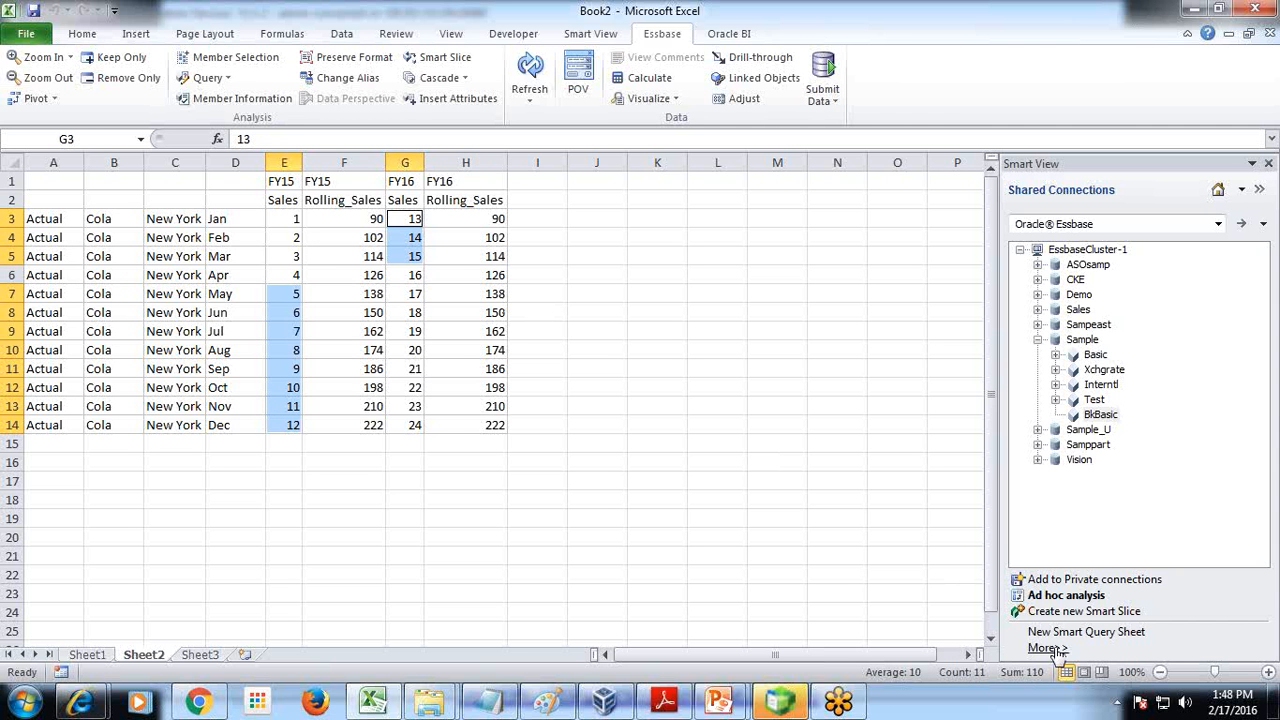
ctrl+click(410, 276)
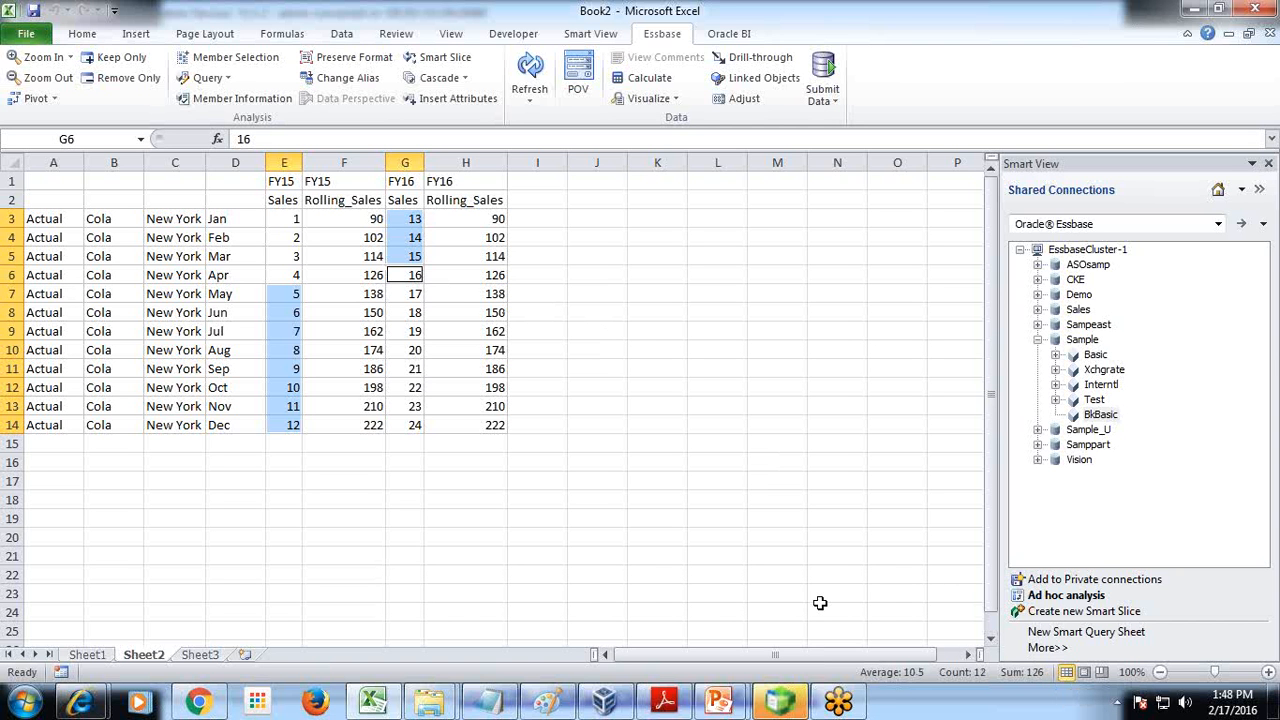
- Return to the script in Essbase Administration Services, then switch to the PowerPoint slide show and advance to the "Any Question?" slide
click(780, 703)
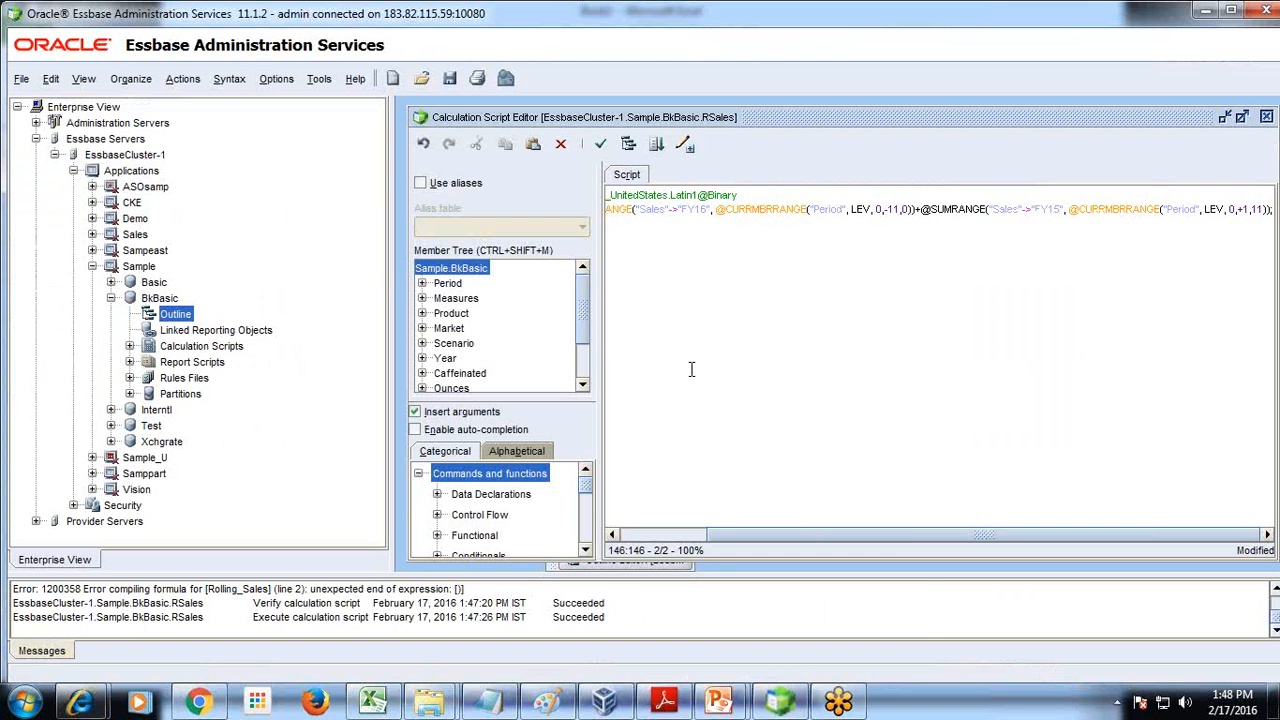
mouse_move(724, 705)
click(822, 580)
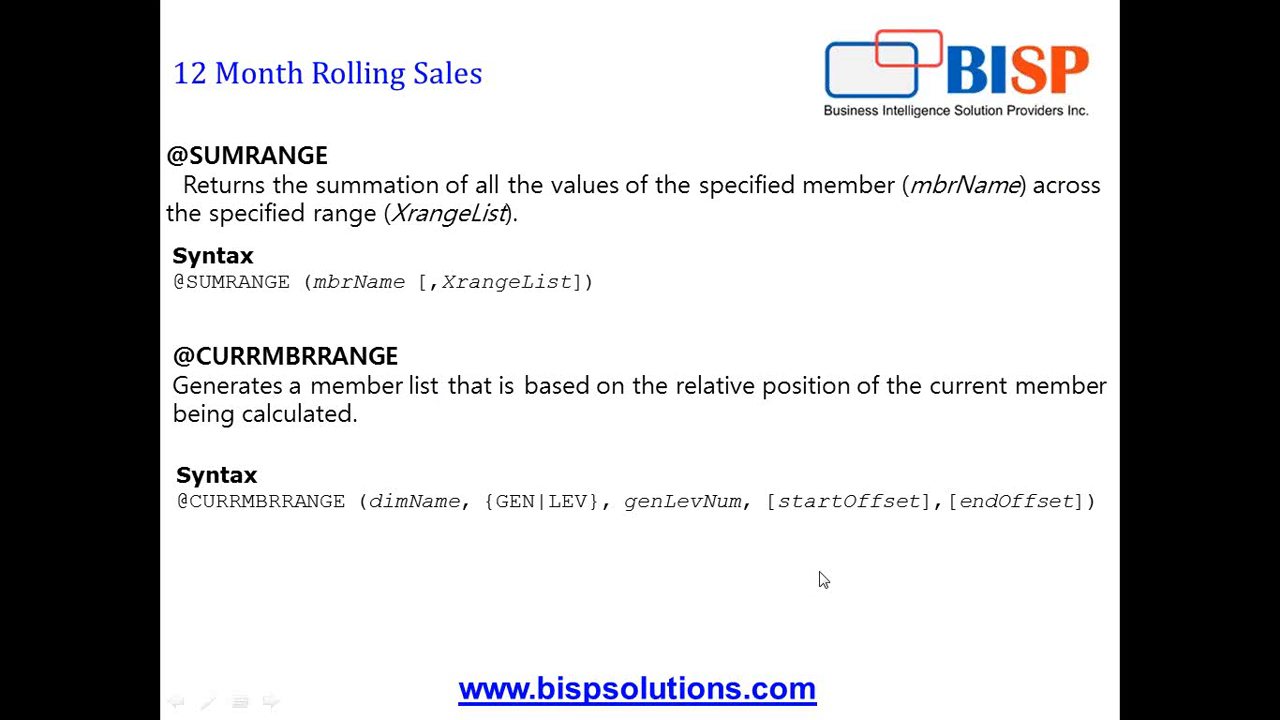
click(840, 547)
click(842, 550)
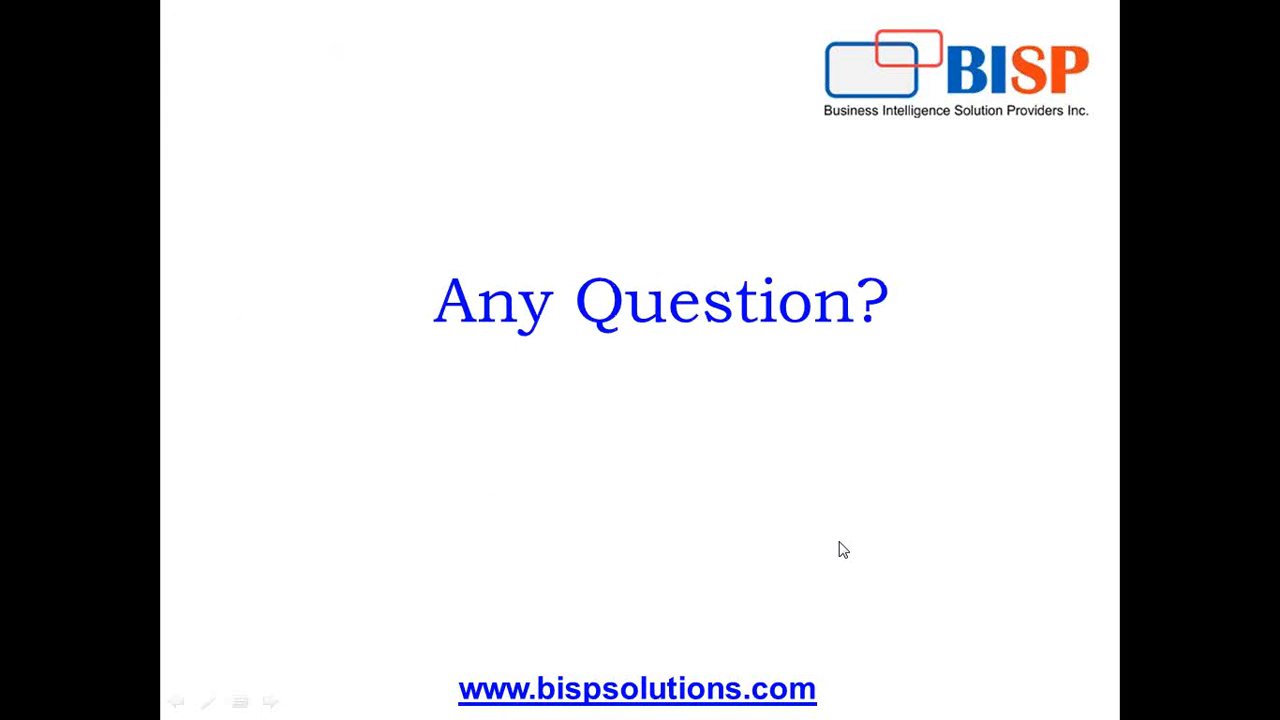